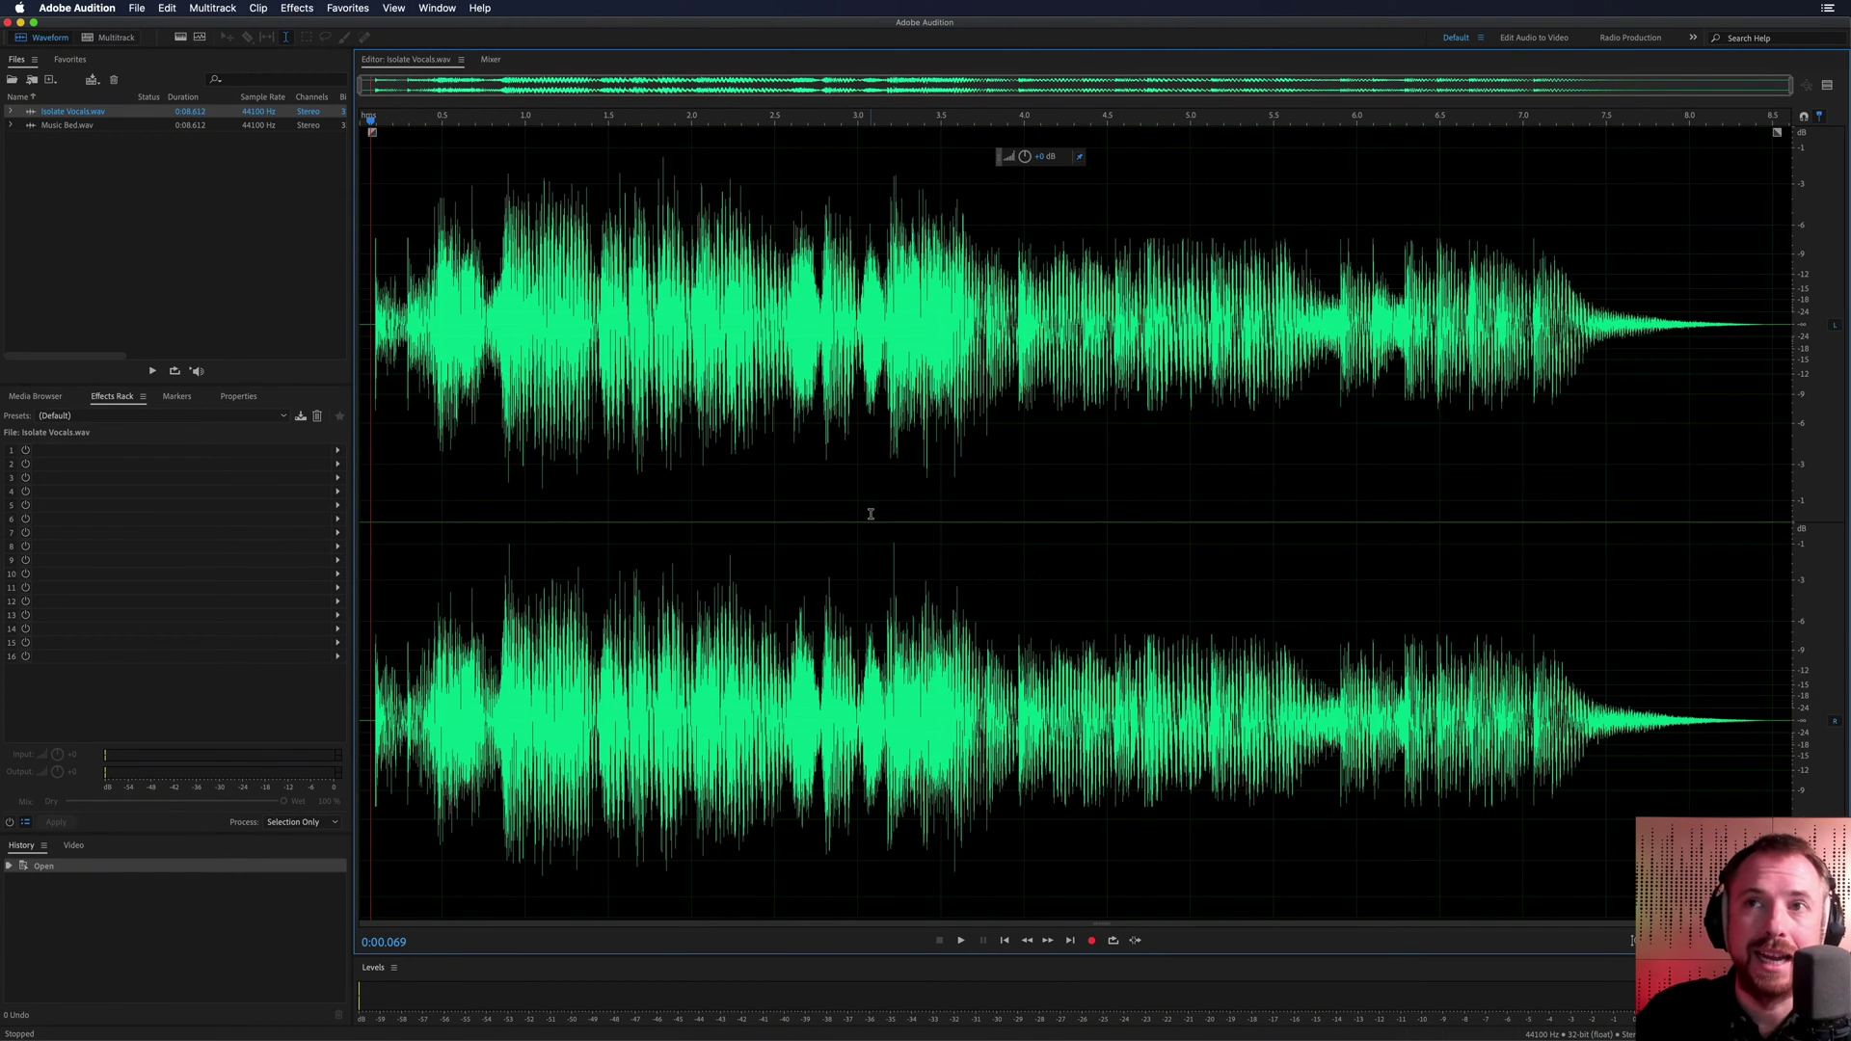
Step: Listen to Isolate Vocals, then load the Center Channel Extractor with its Acapella preset
key("space")
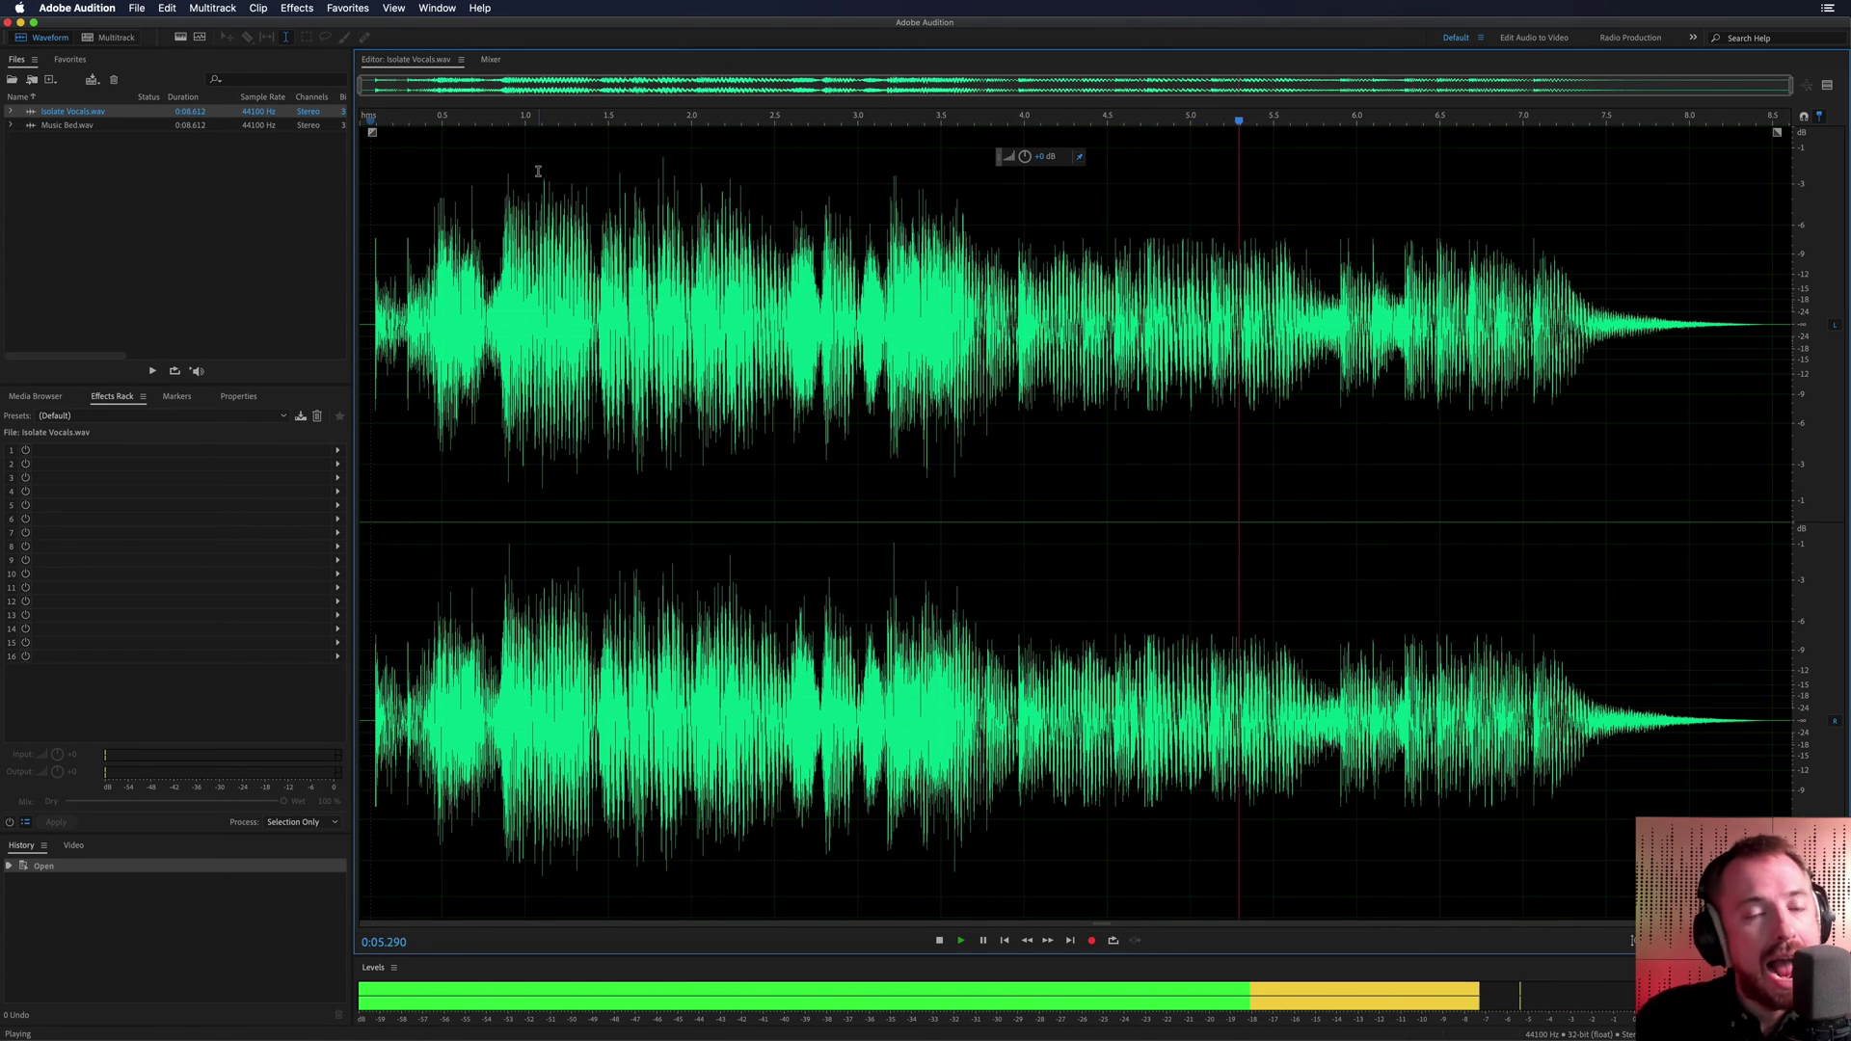
key("space")
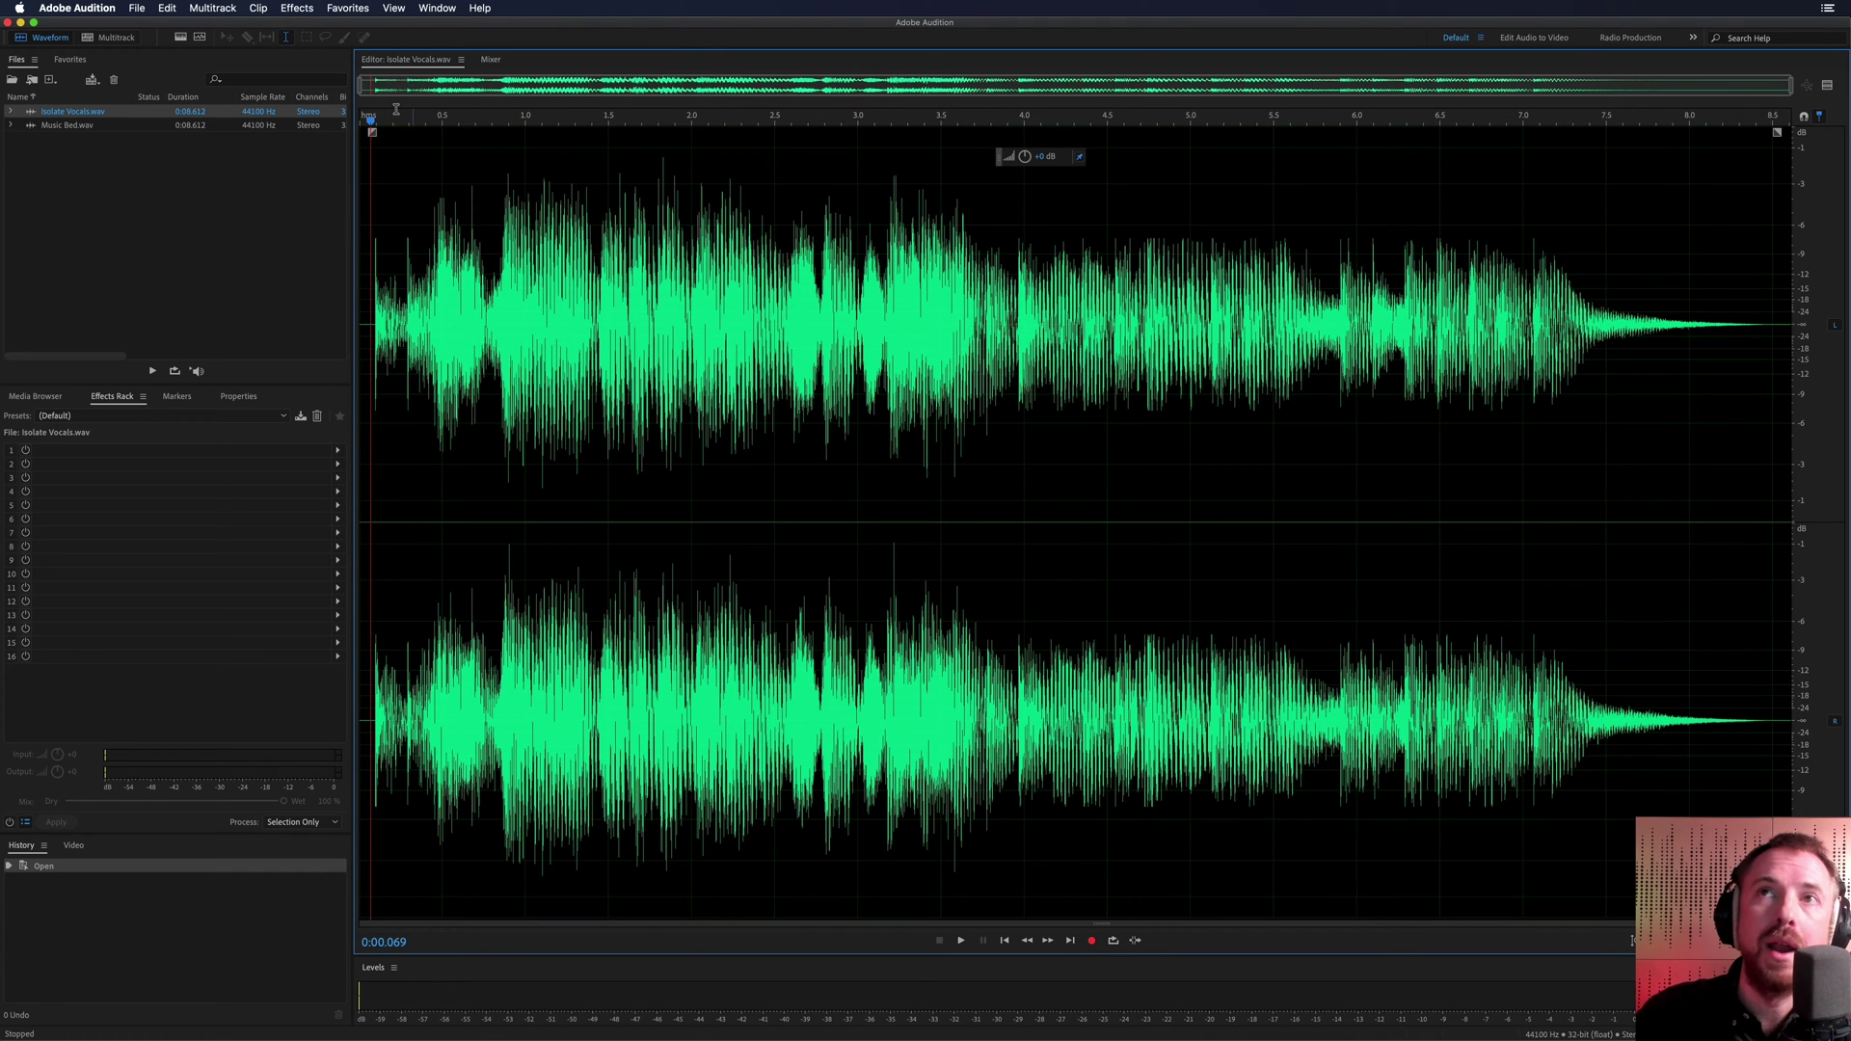
left_click(295, 8)
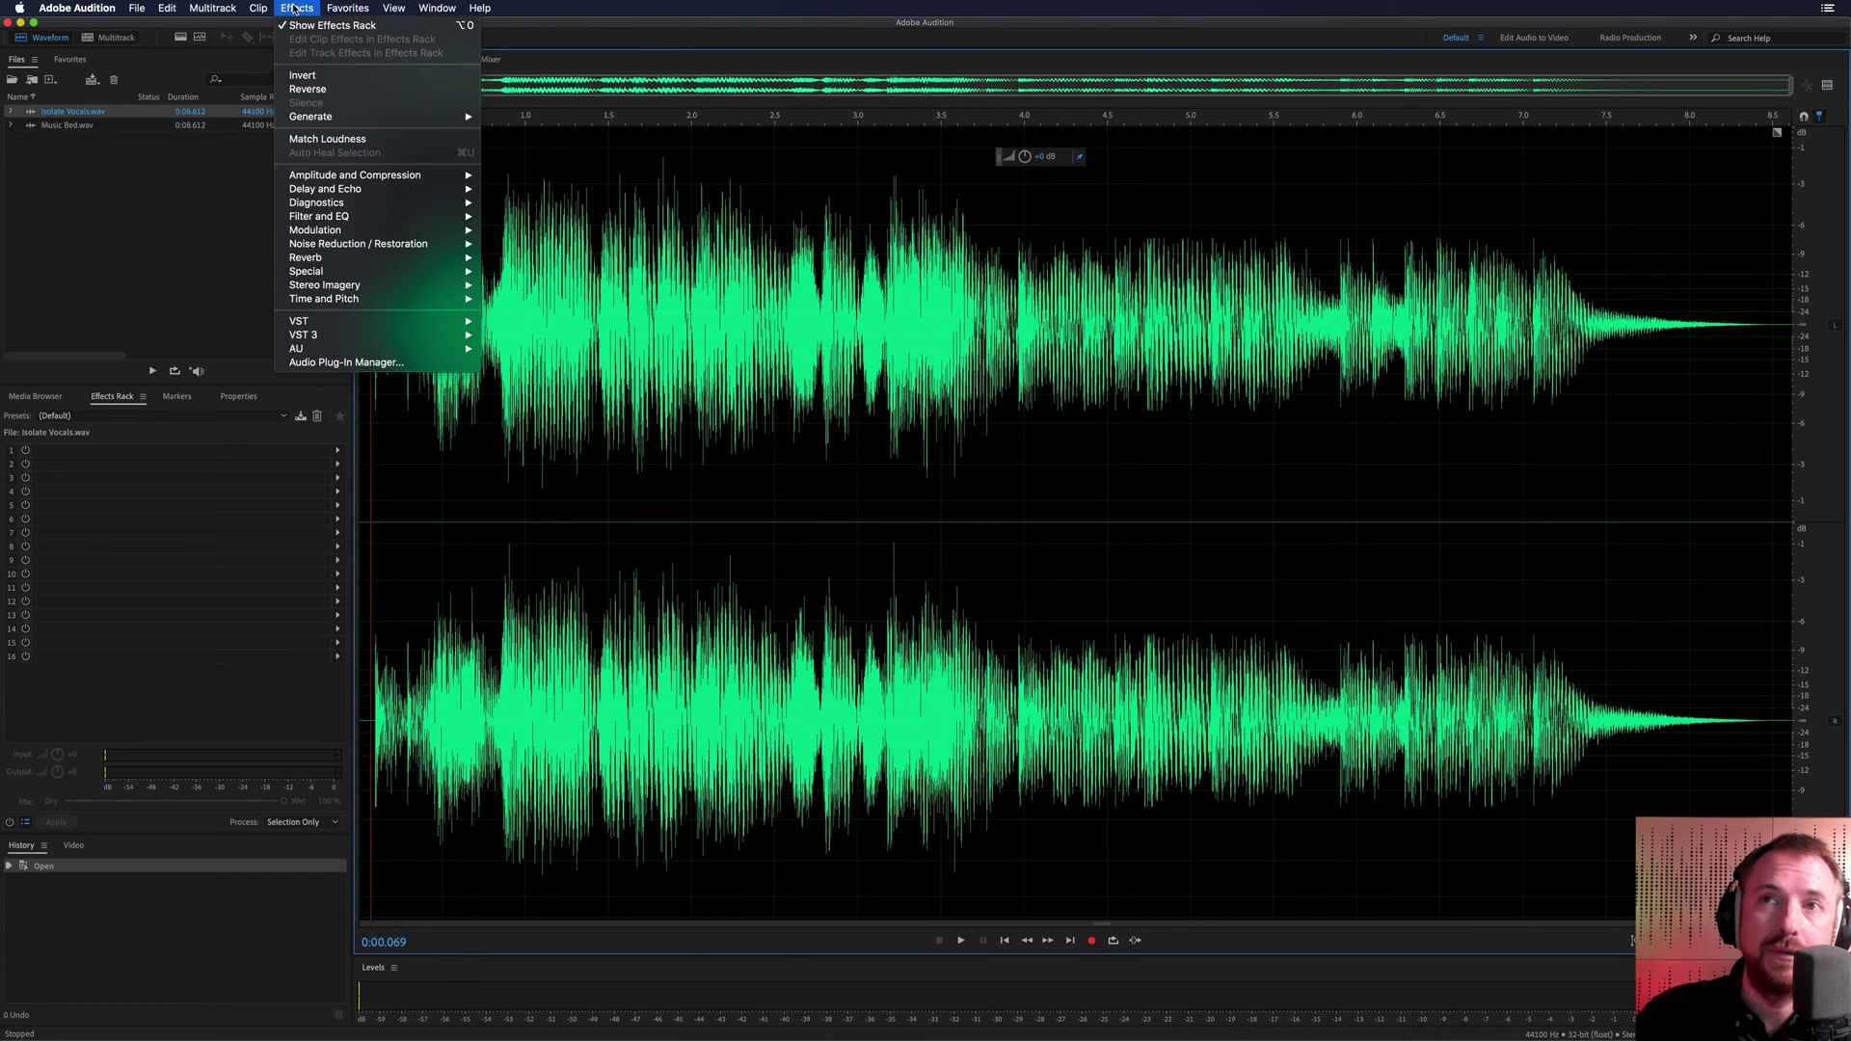
mouse_move(379, 286)
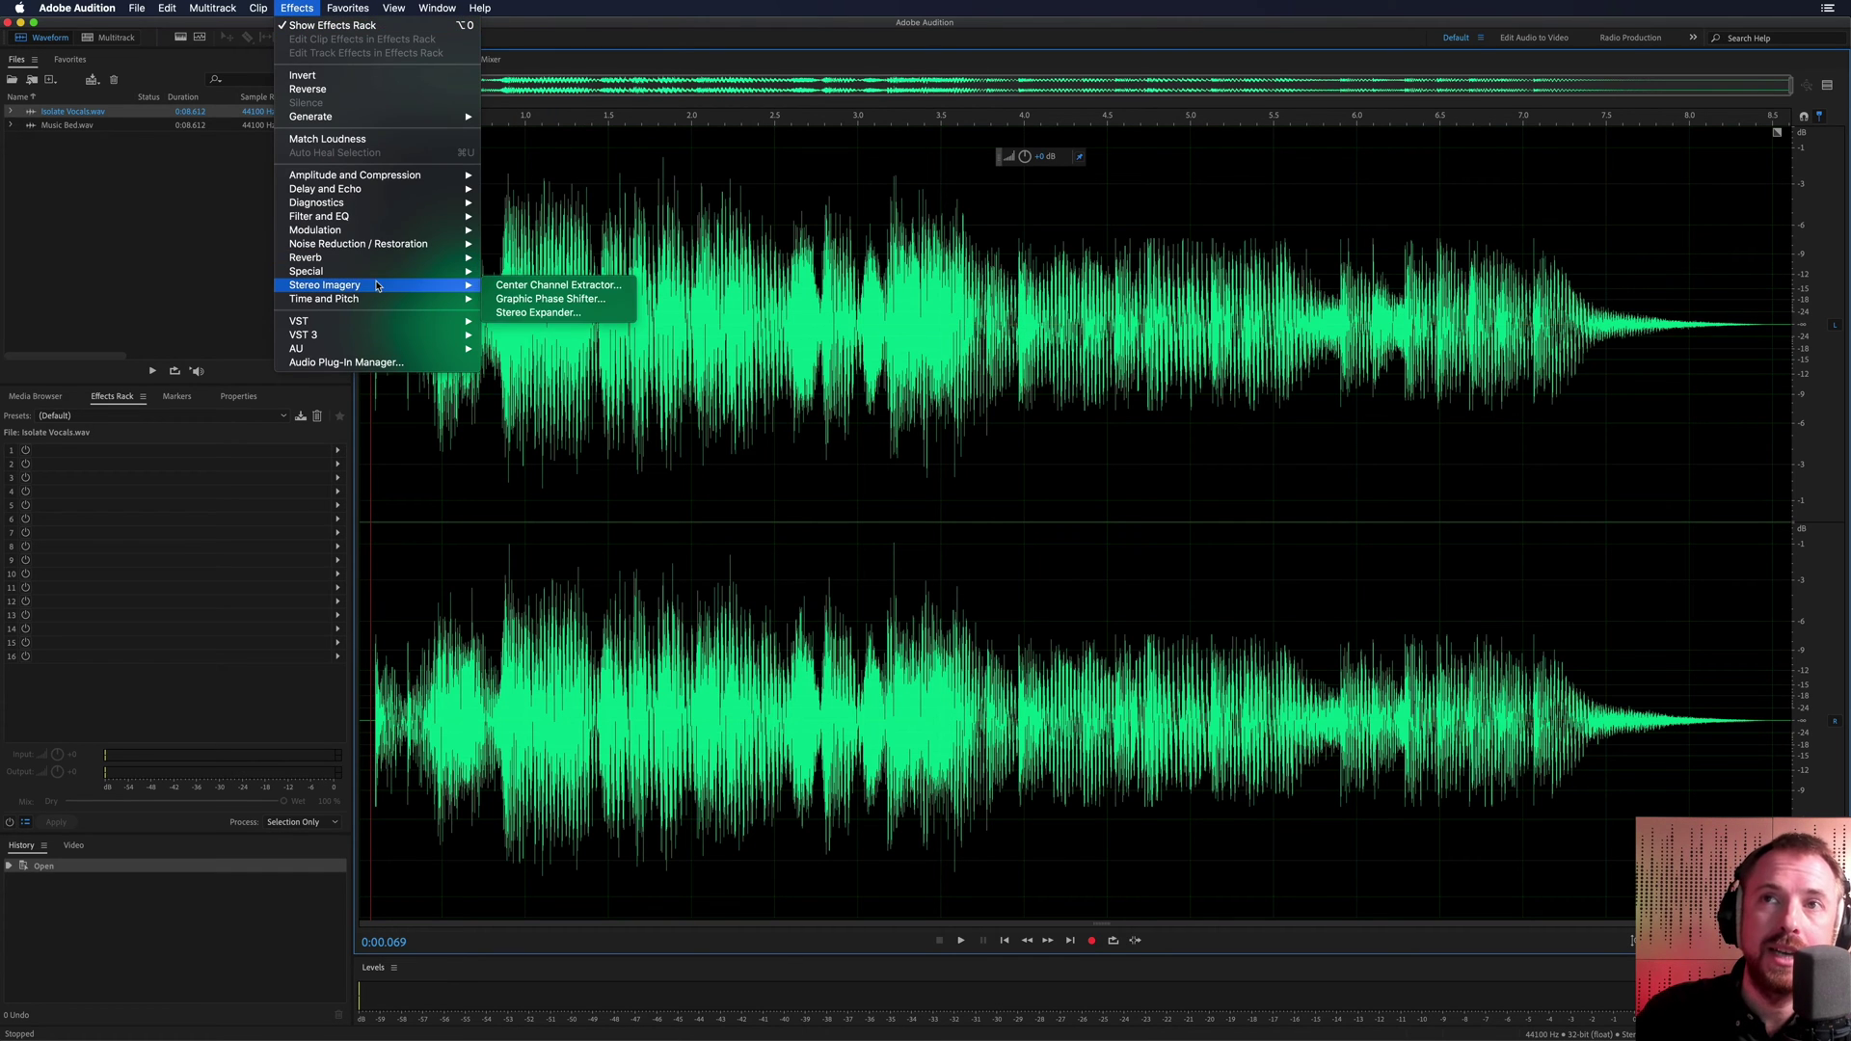
left_click(541, 286)
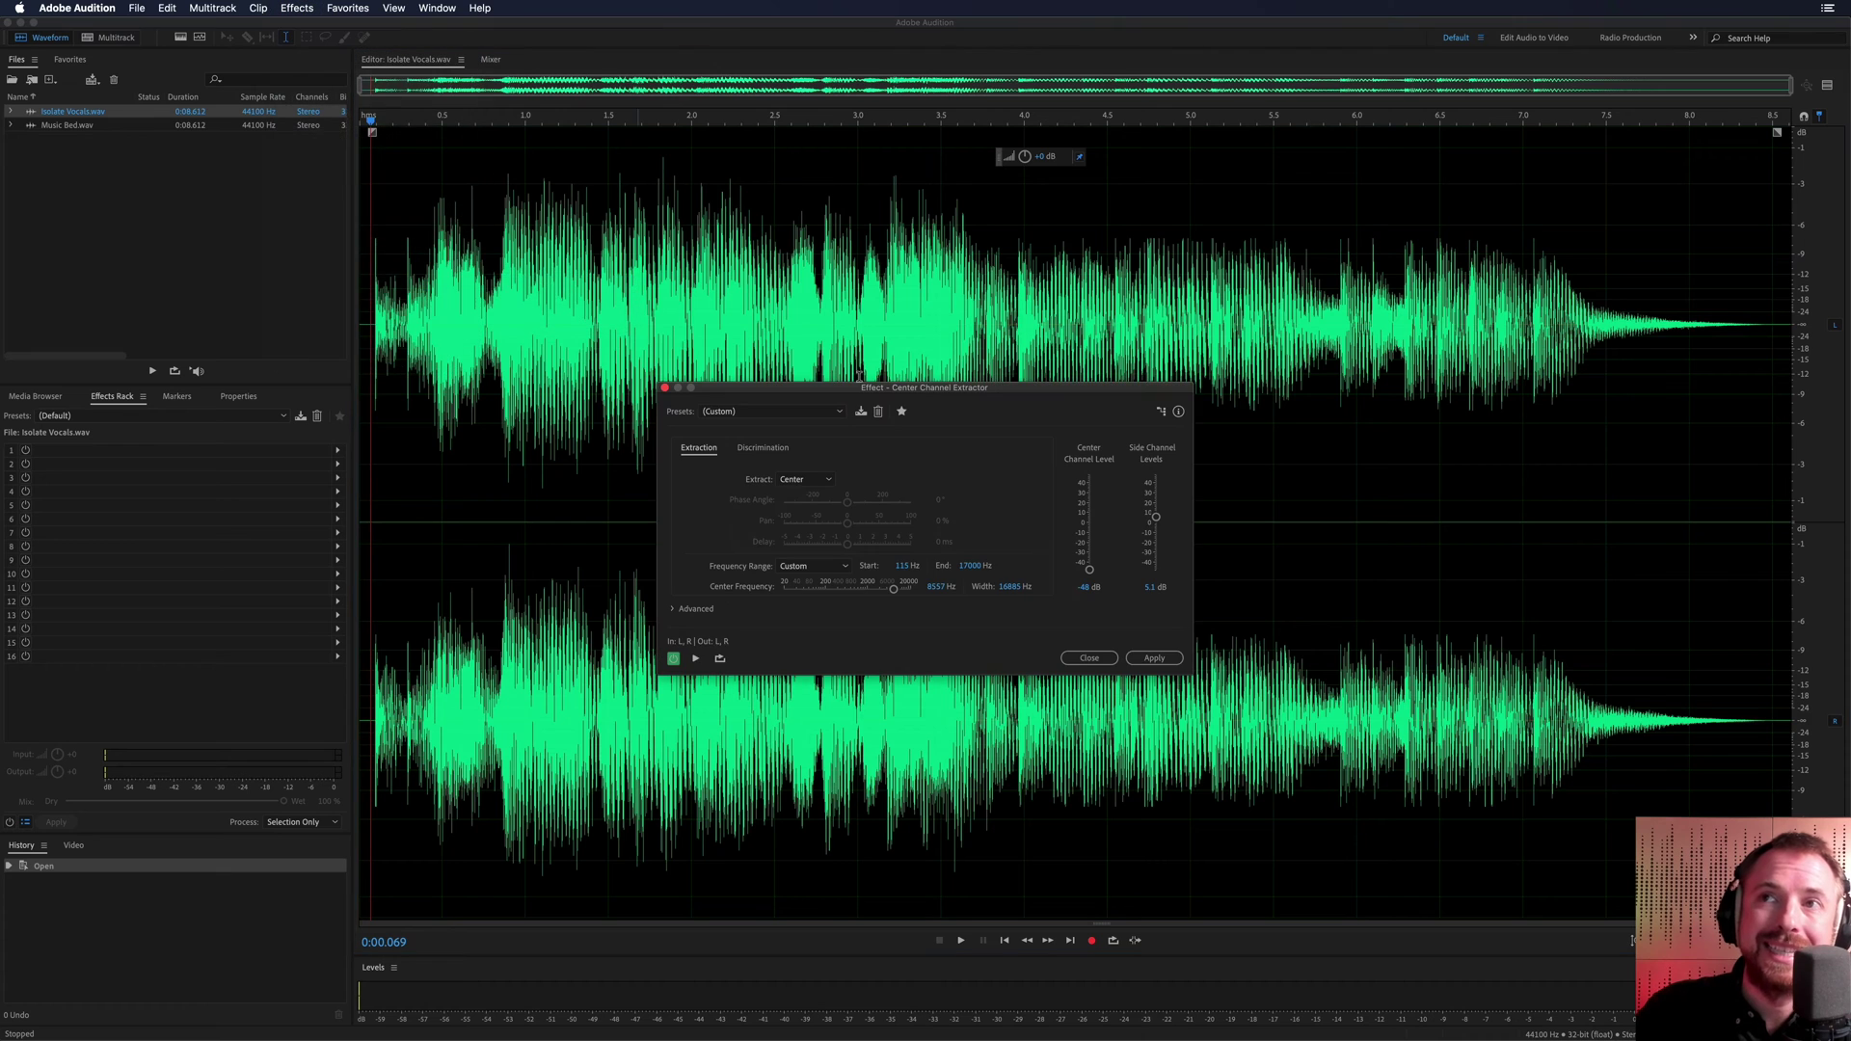
left_click(815, 413)
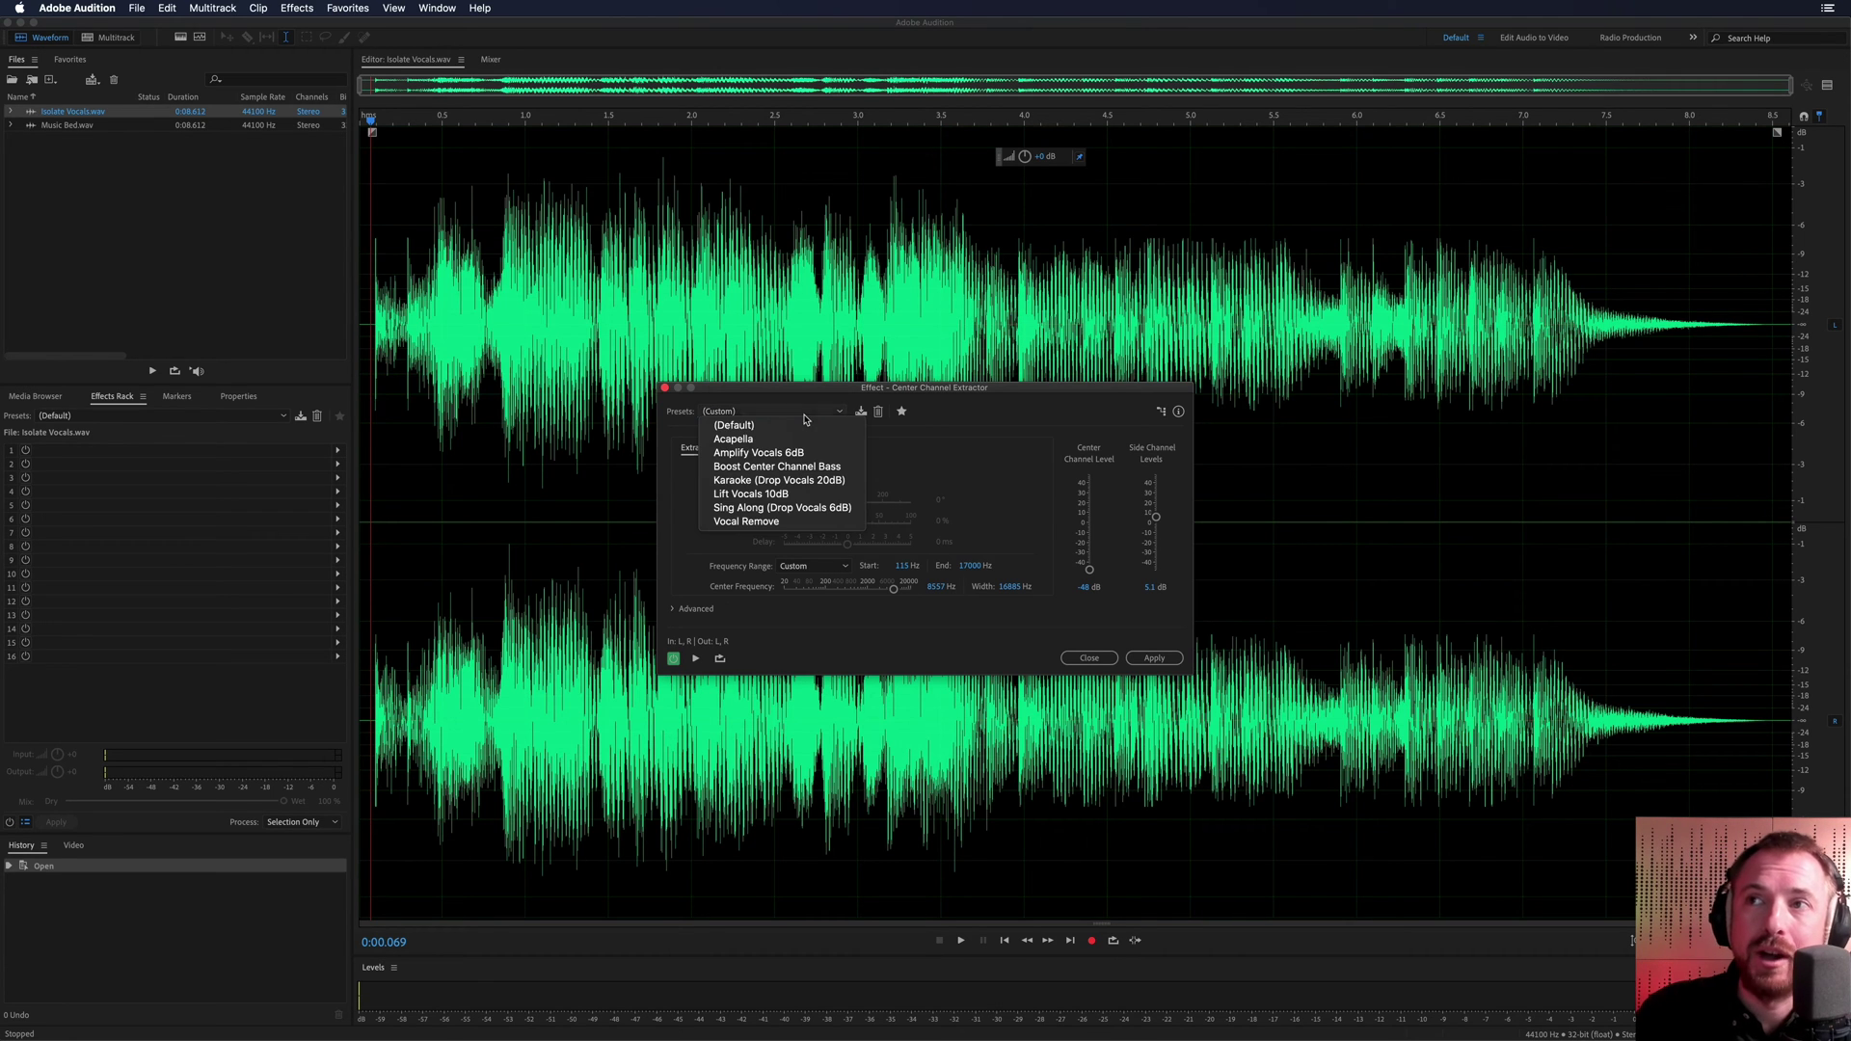
left_click(740, 442)
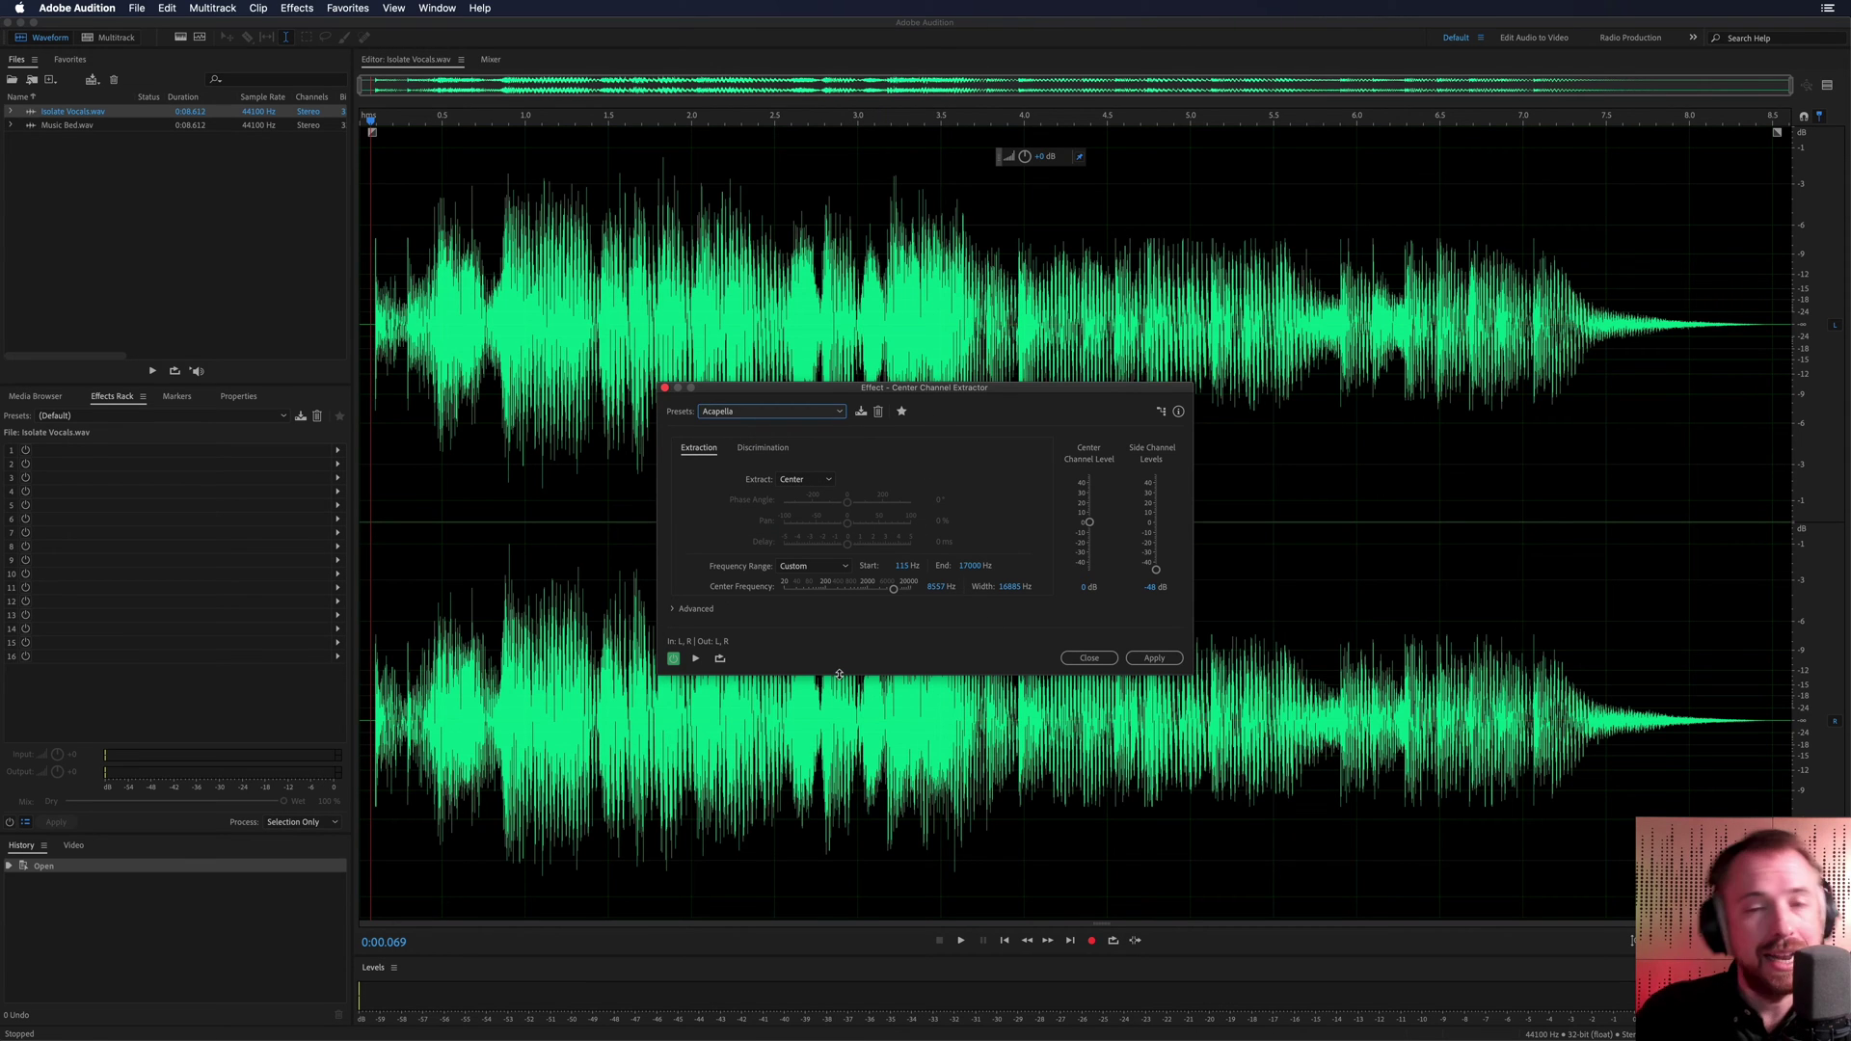
Step: Preview the Acapella extraction, comparing it with the effect bypassed and re-enabled
key("space")
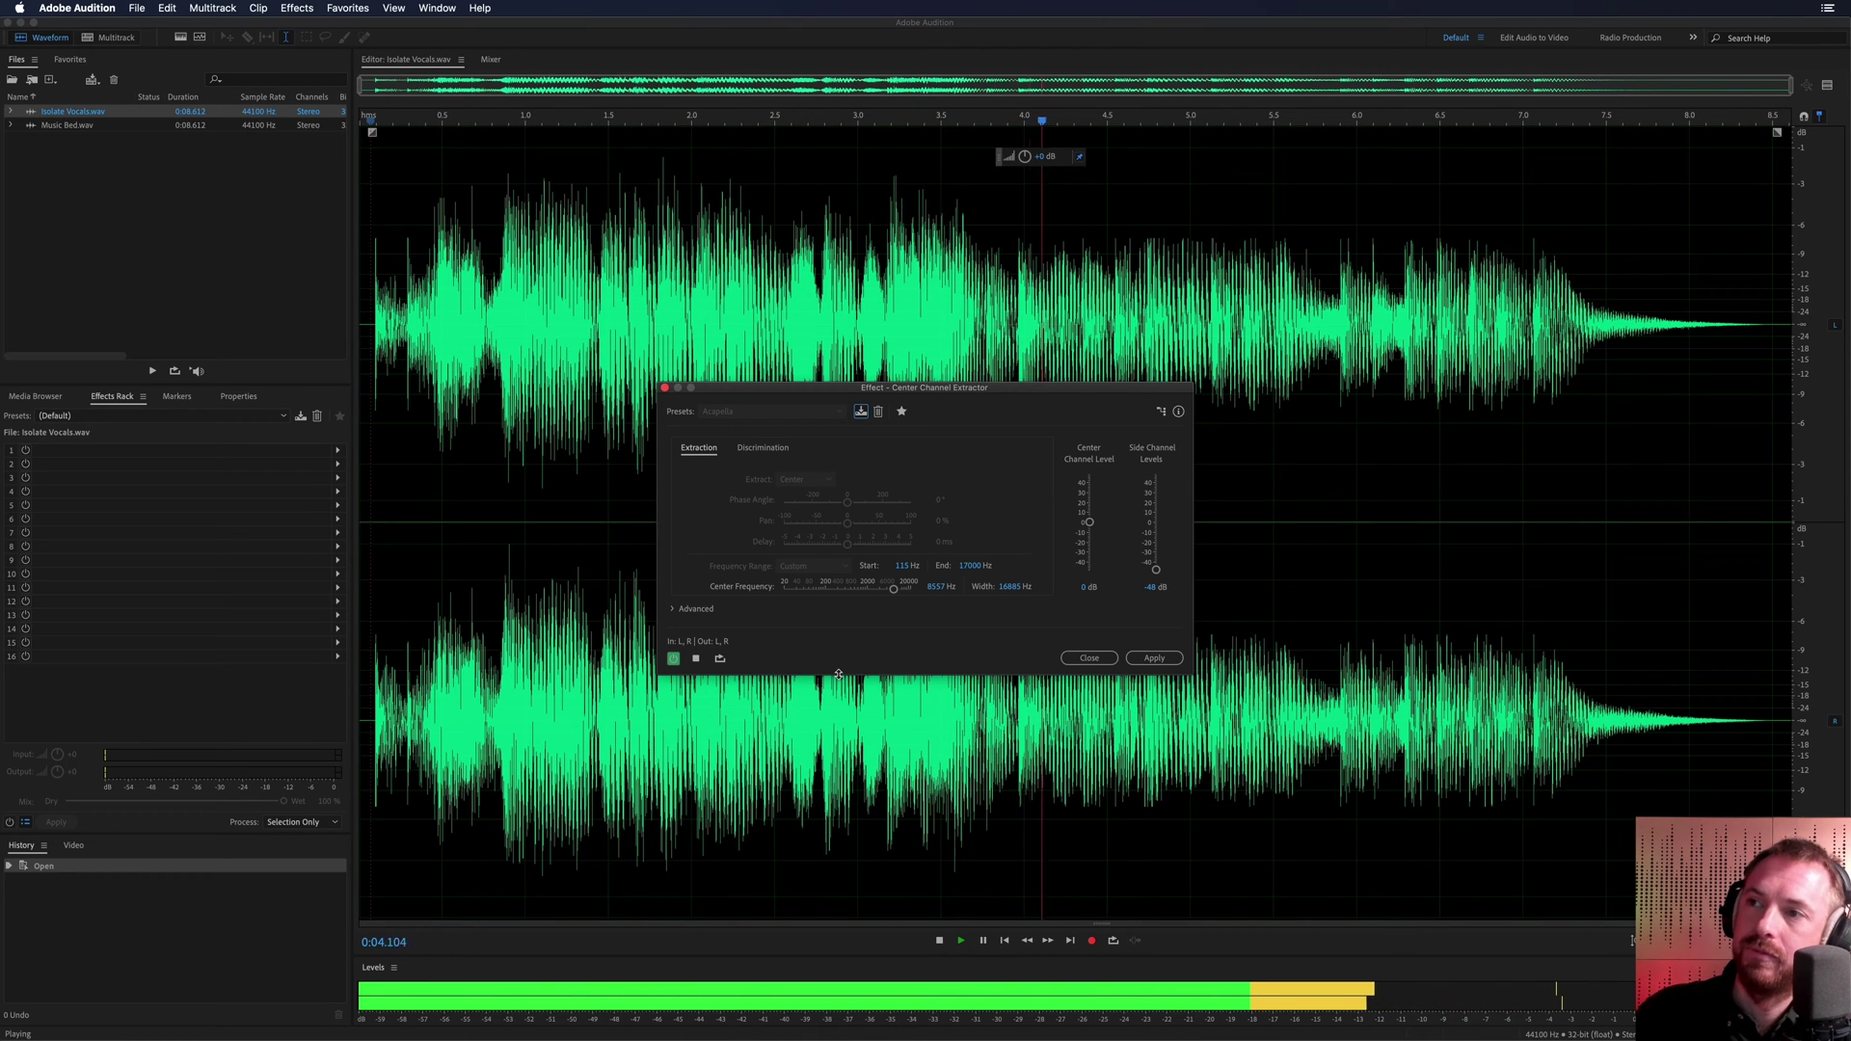
key("space")
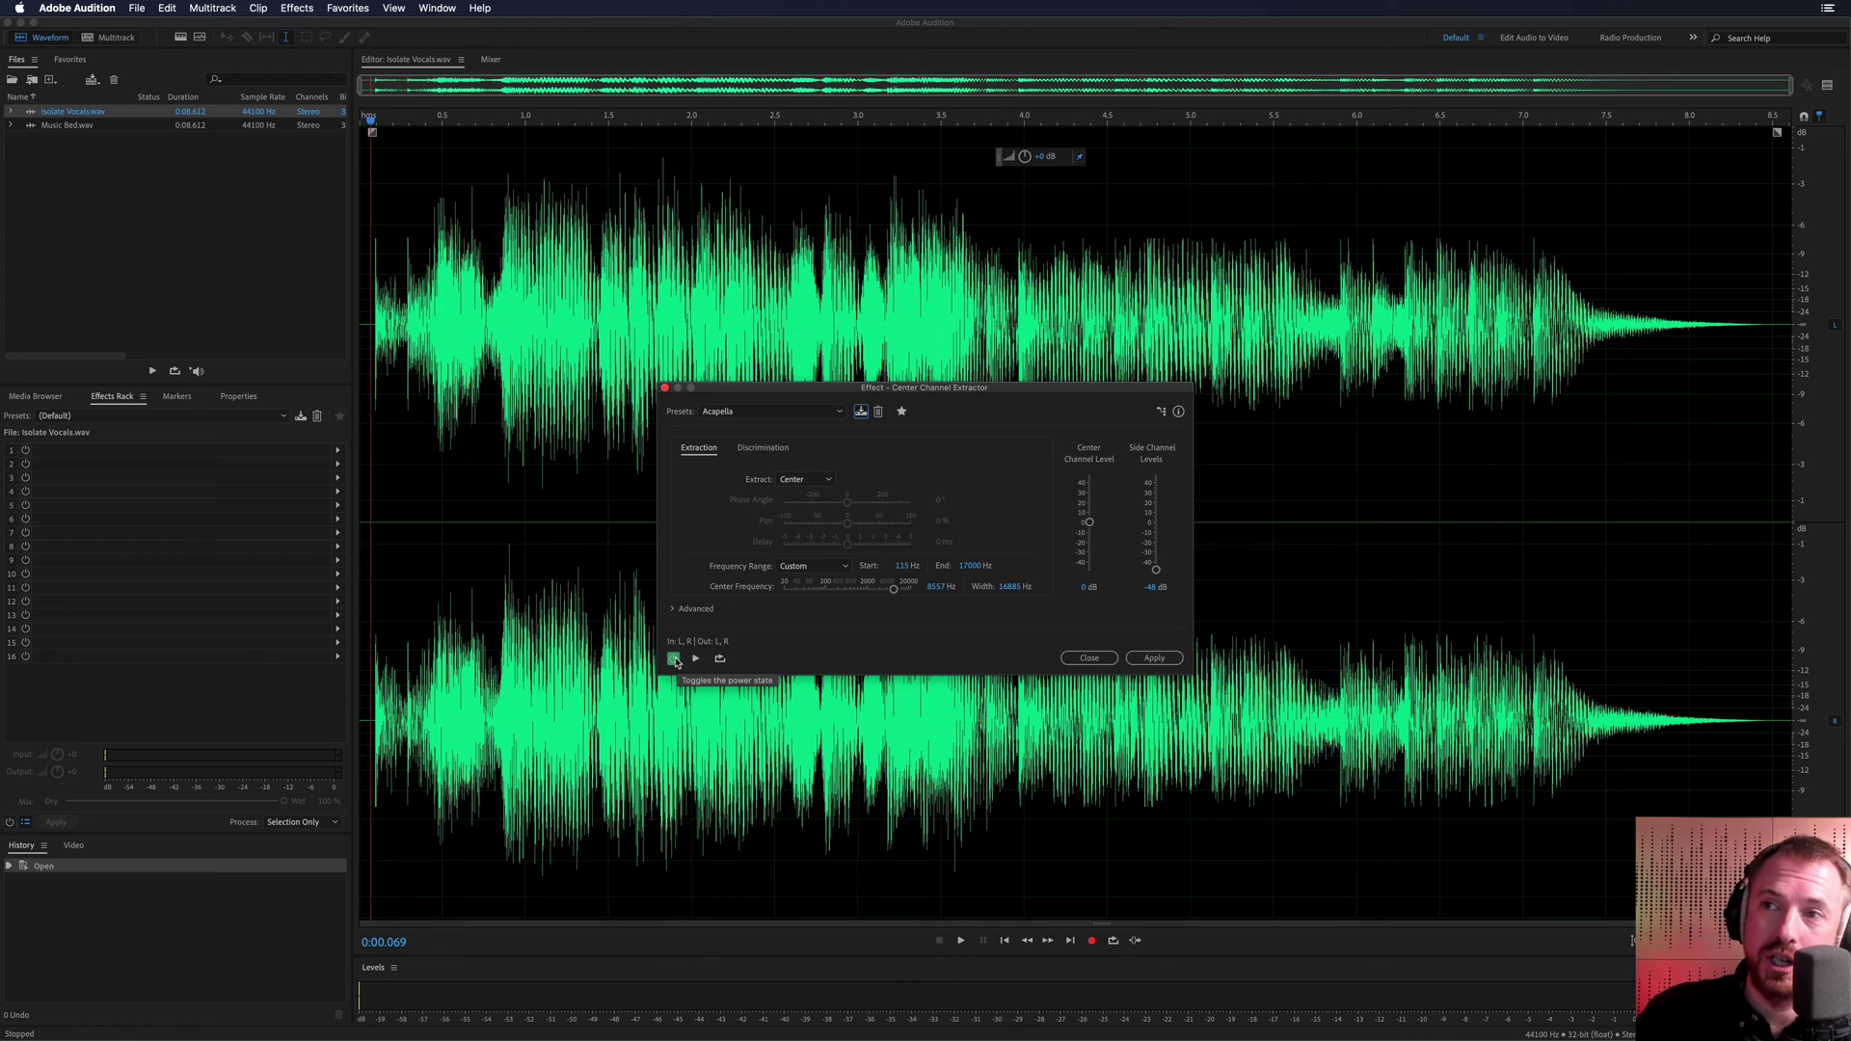
key("space")
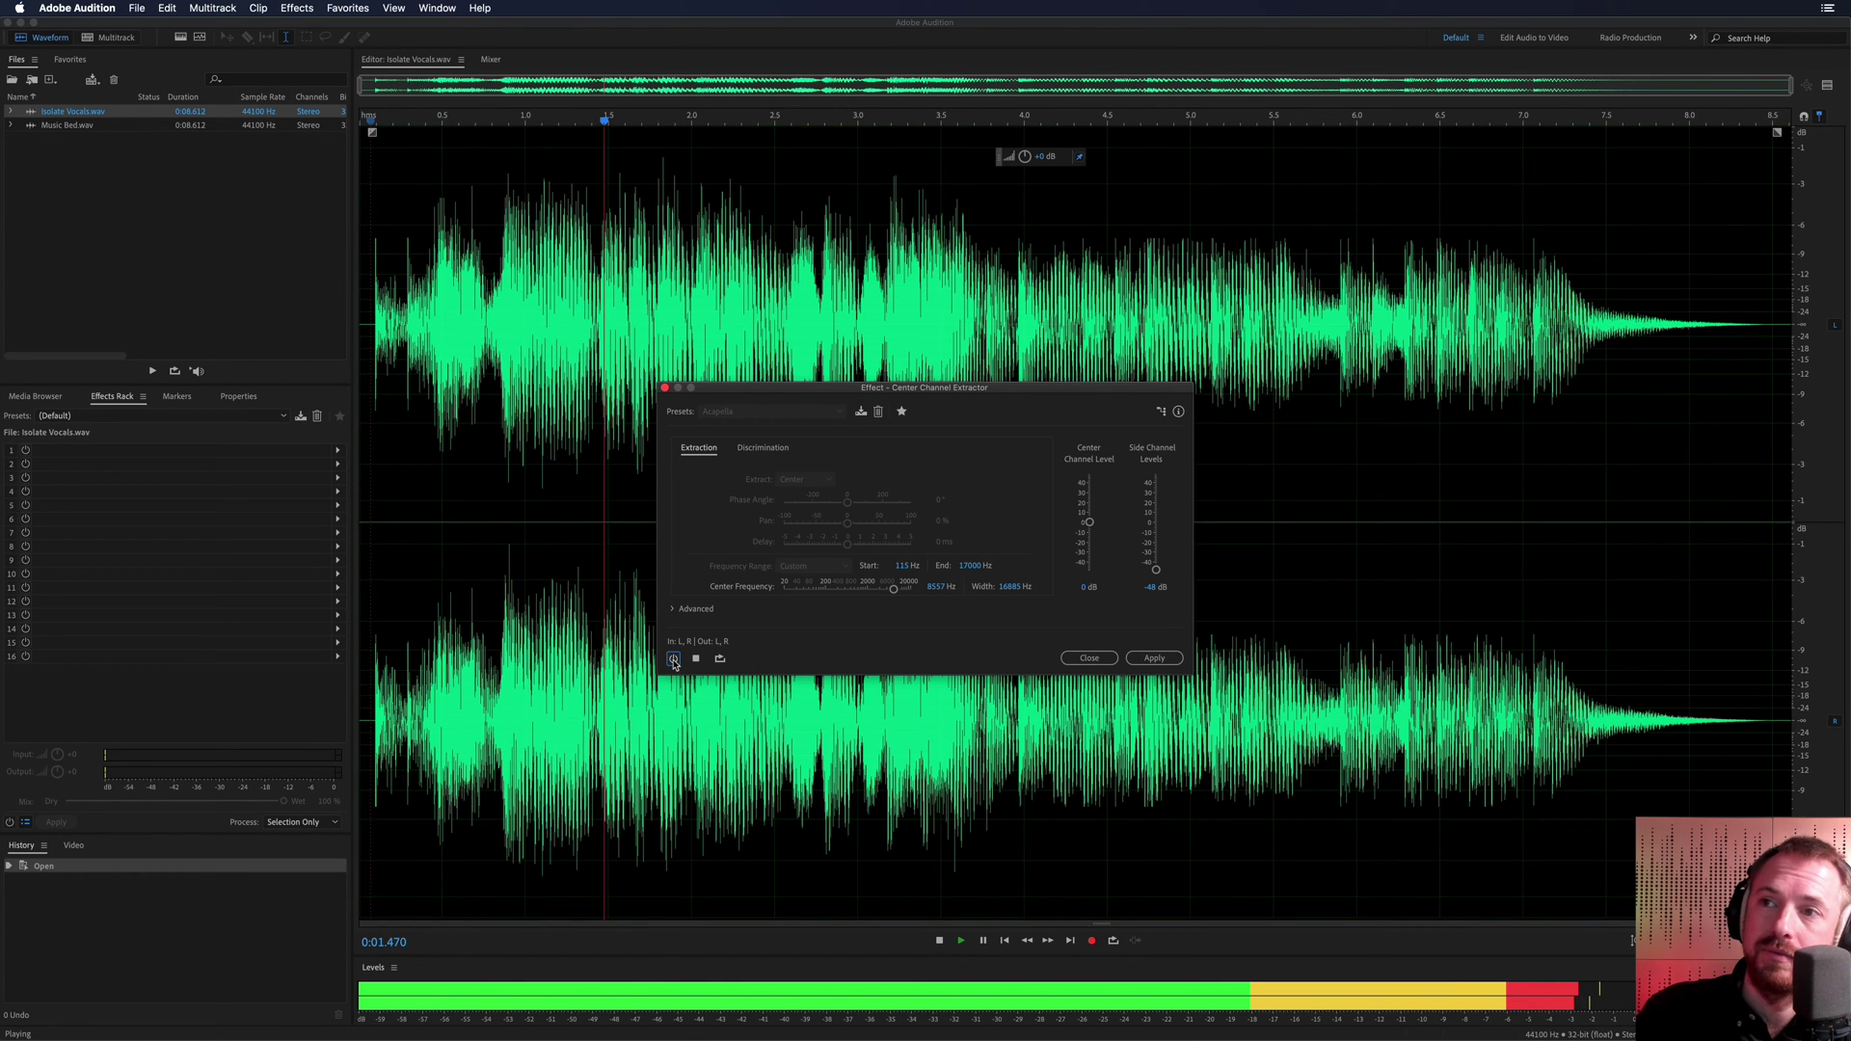
left_click(673, 659)
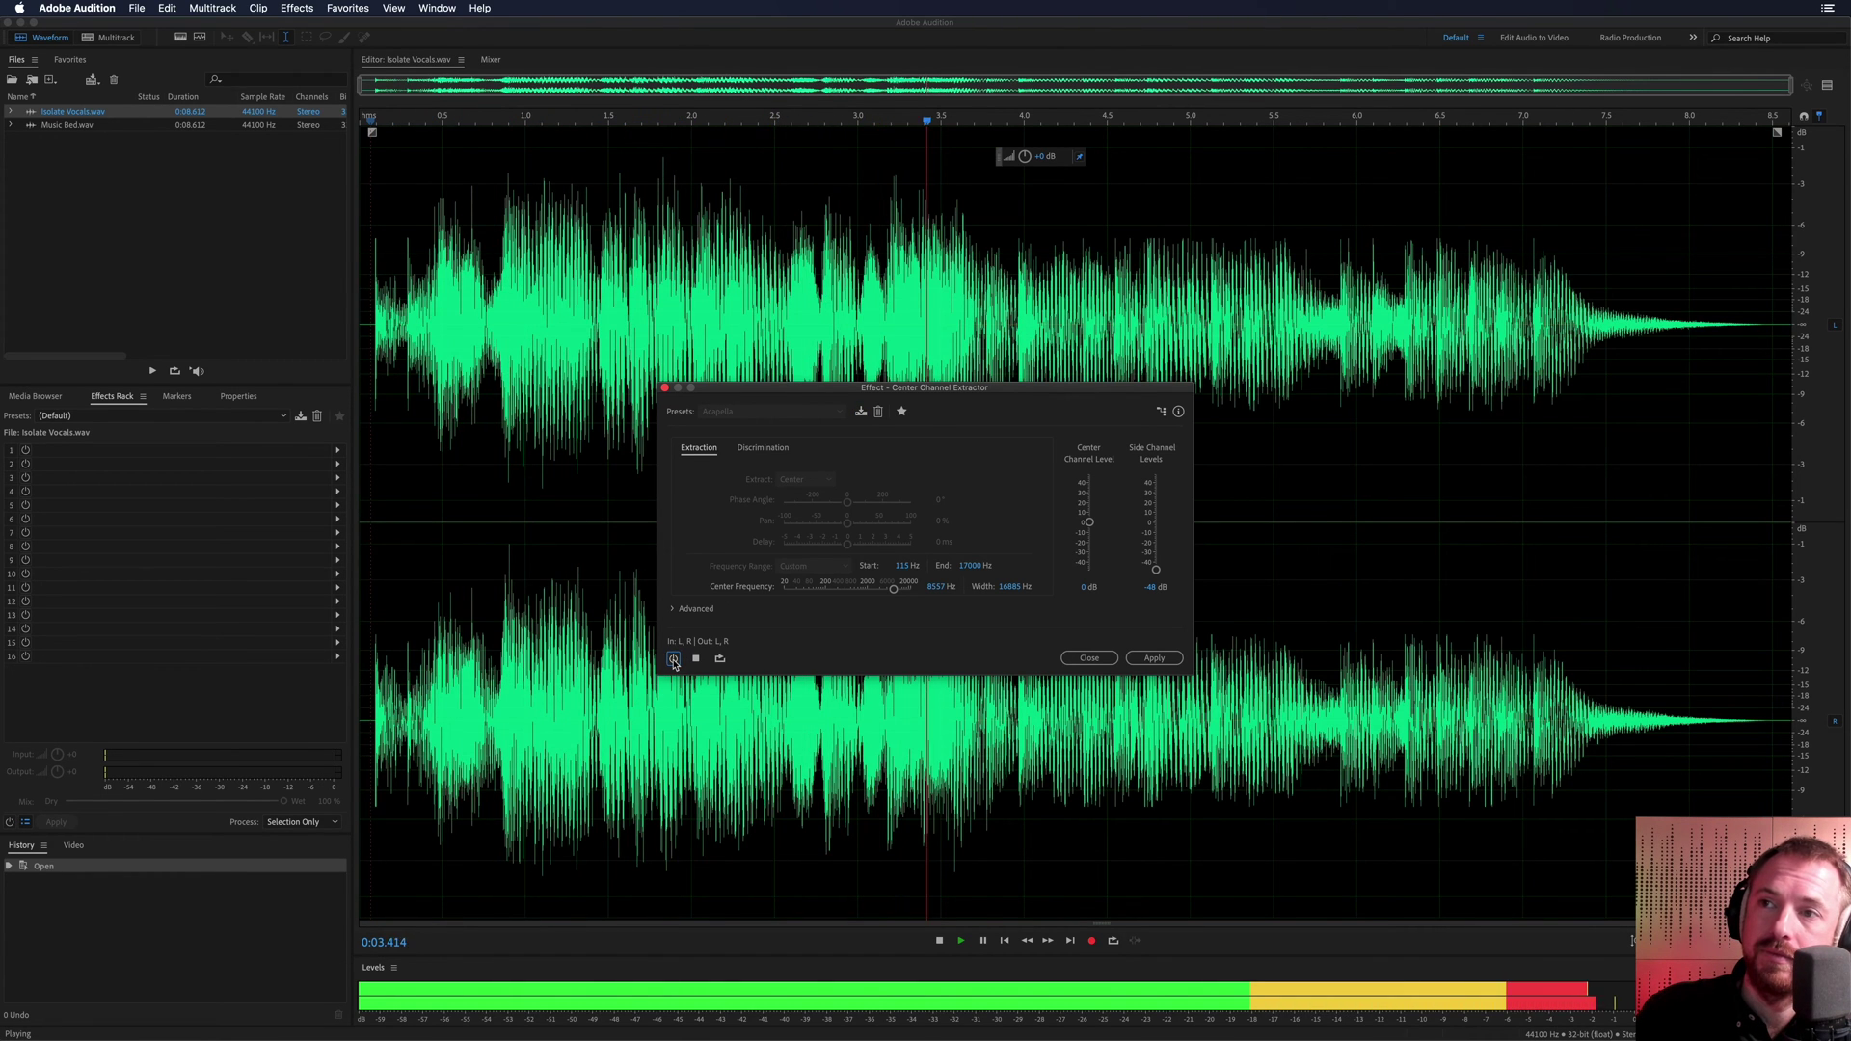
left_click(673, 658)
key("space")
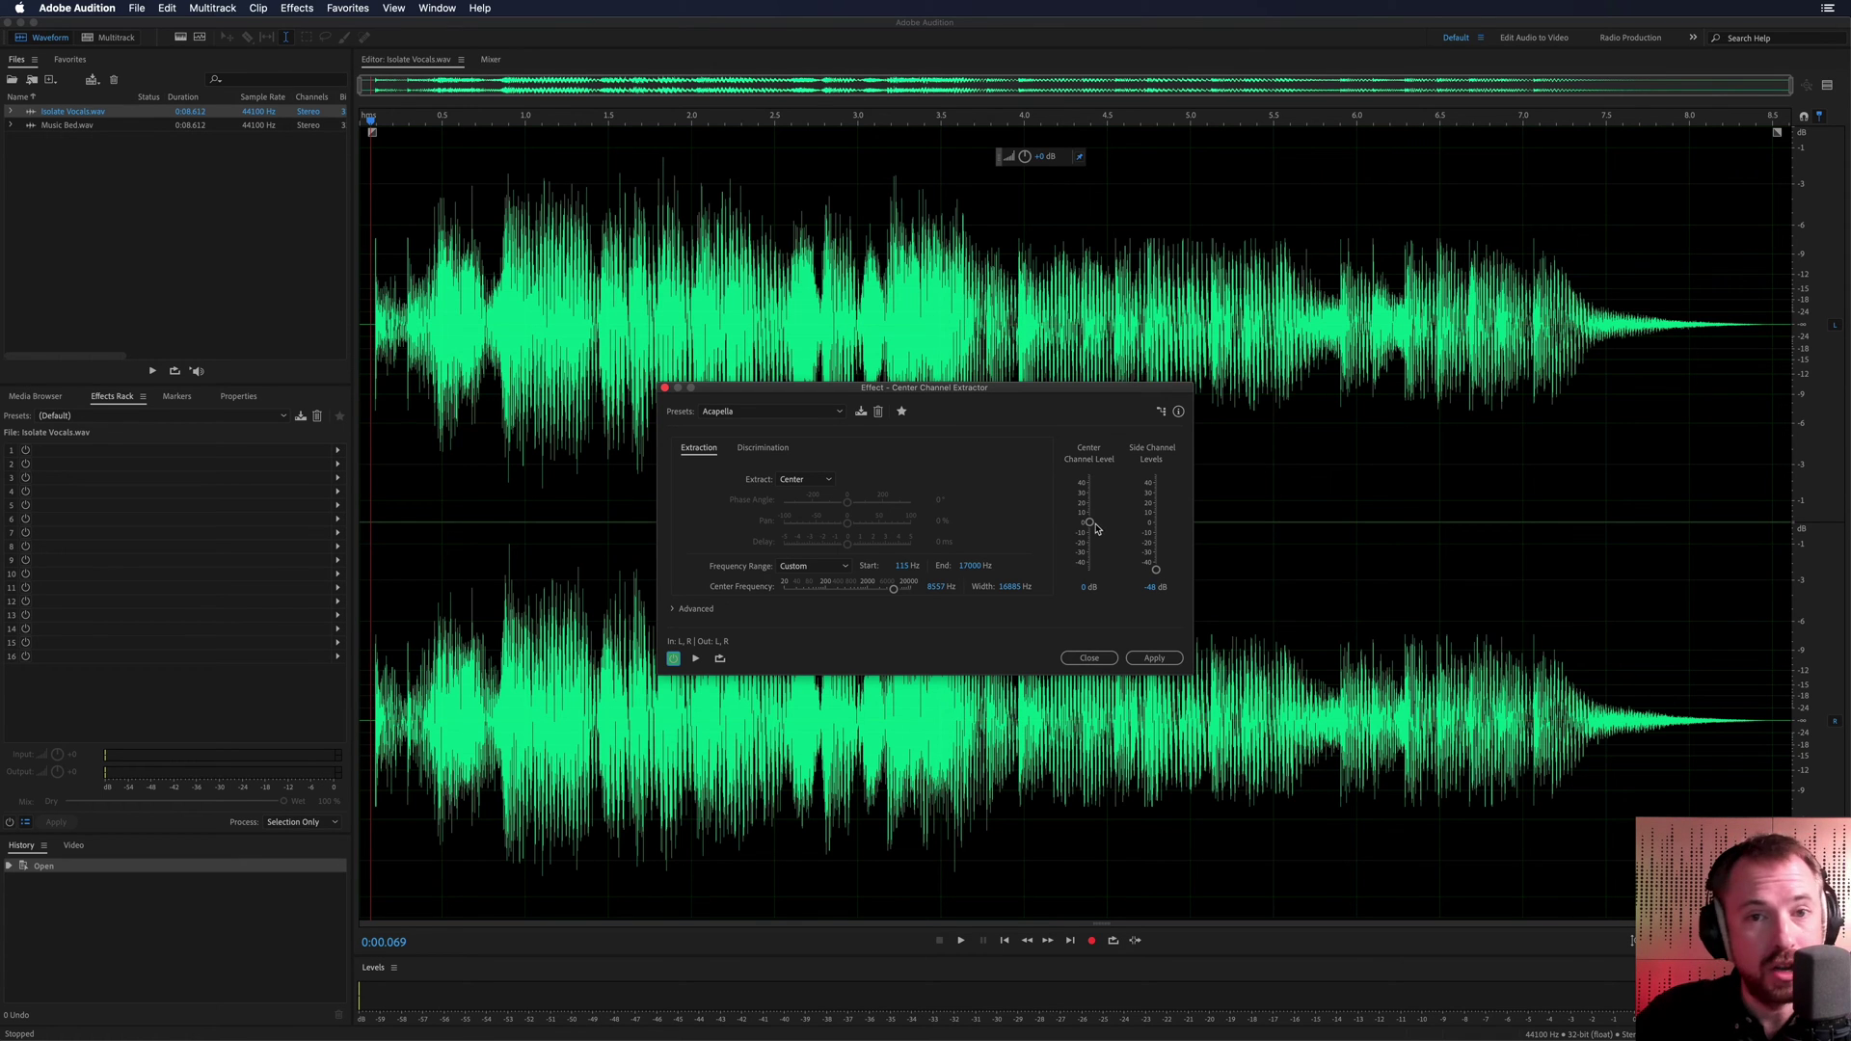
Step: Silence the centre channel and raise the side channels, previewing the sides-only result
left_click_drag(1091, 525, 1158, 523)
key("space")
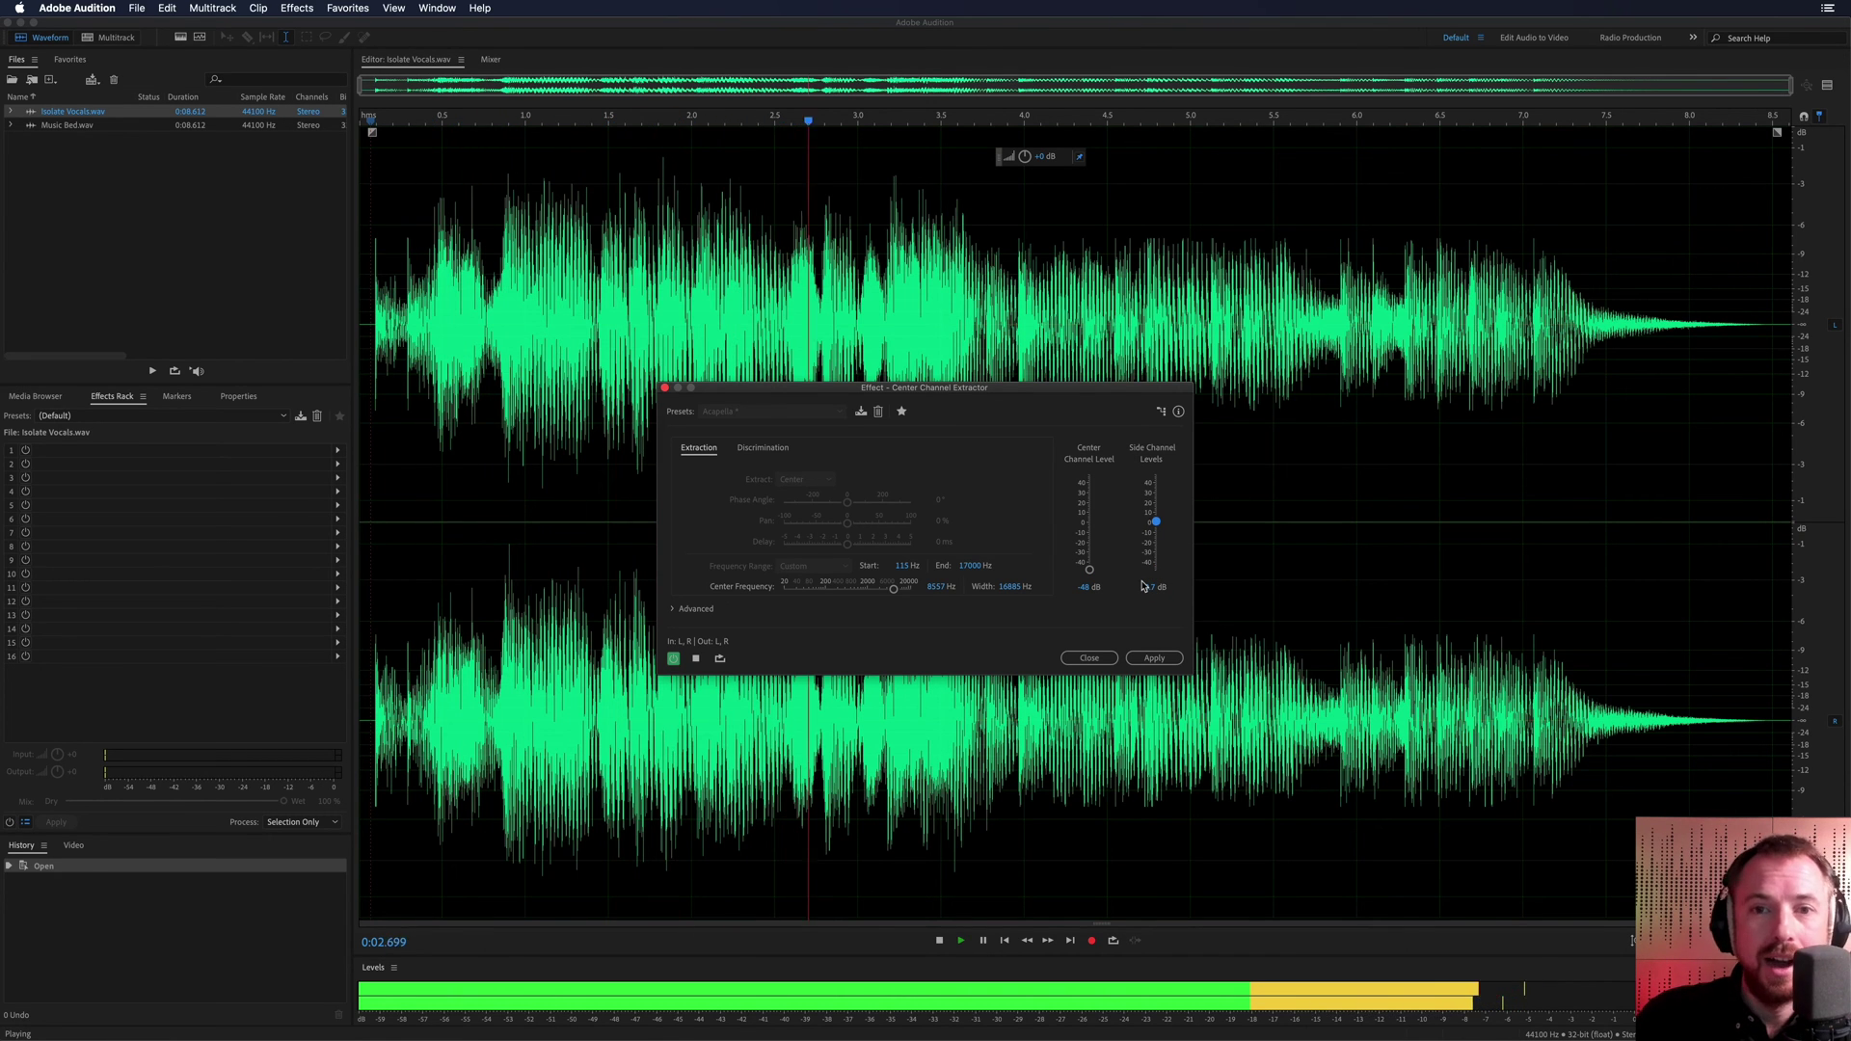
key("space")
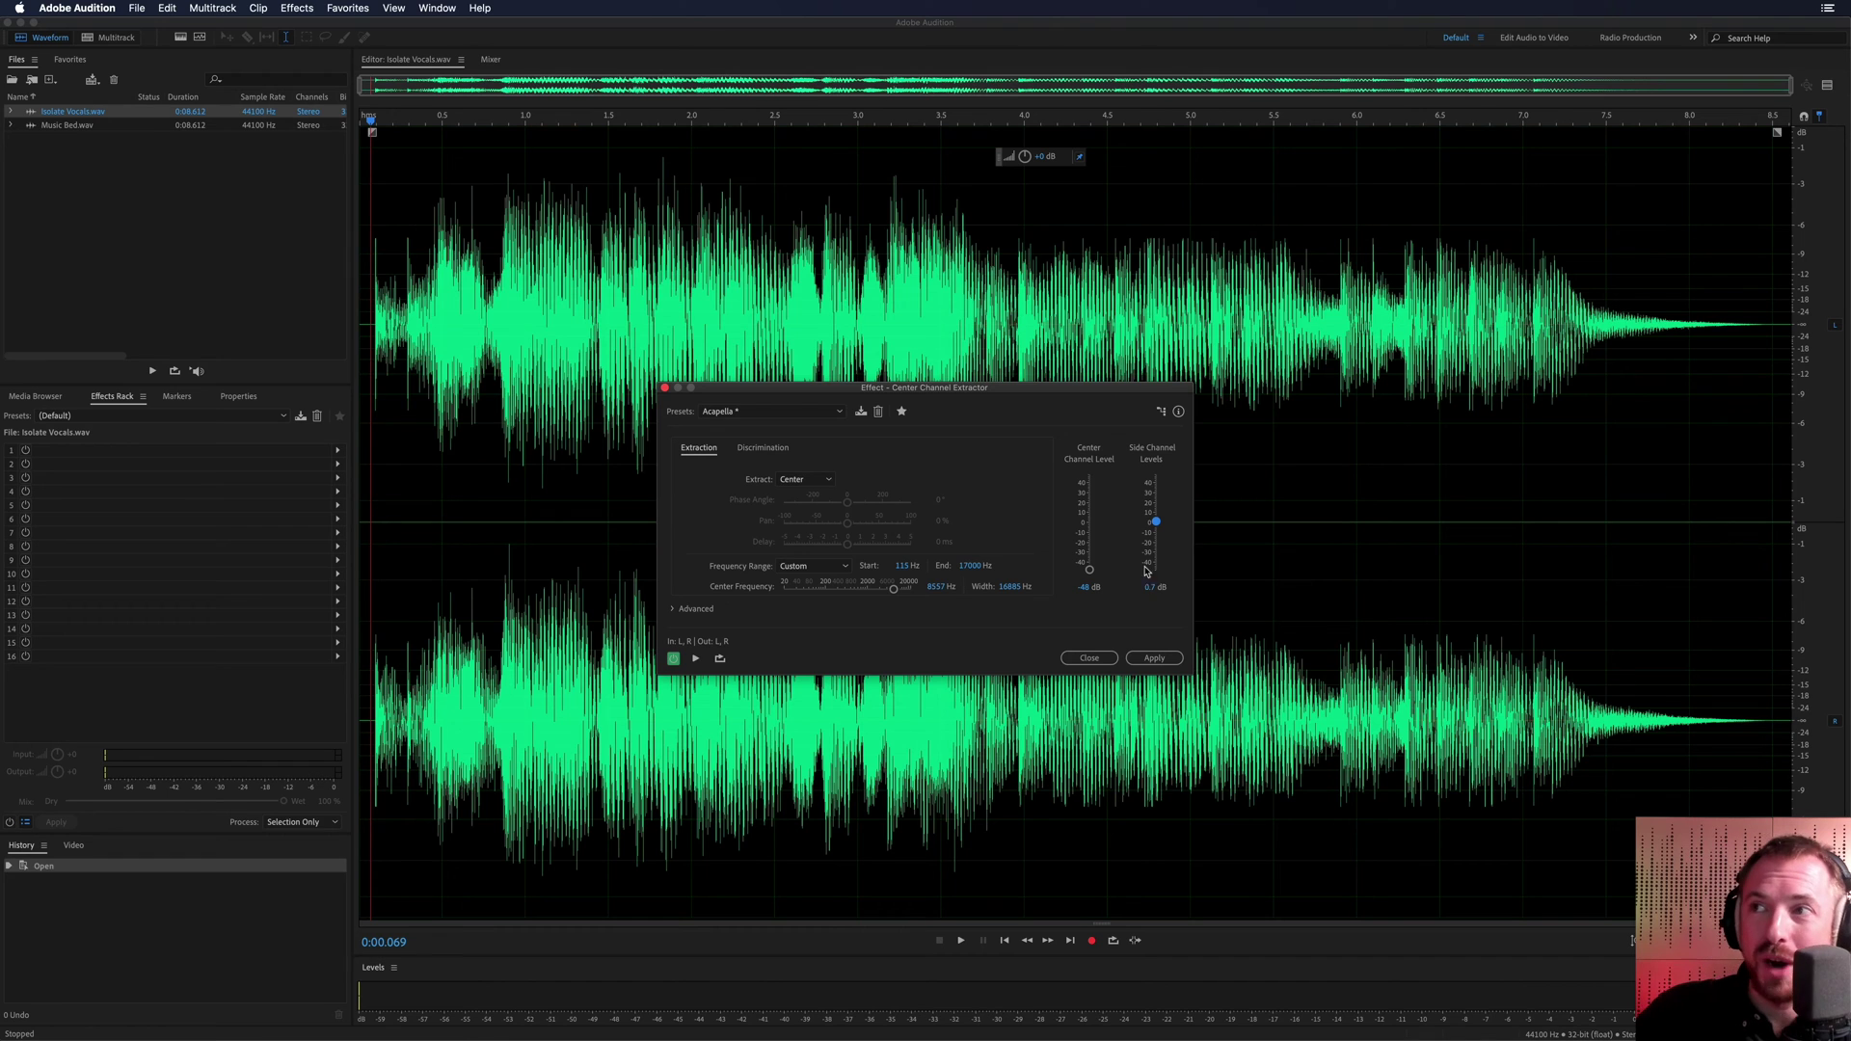
Step: Raise the centre level back to 1.4 dB and cut the side channels to -48 dB, previewing the result
left_click_drag(1089, 569, 1089, 522)
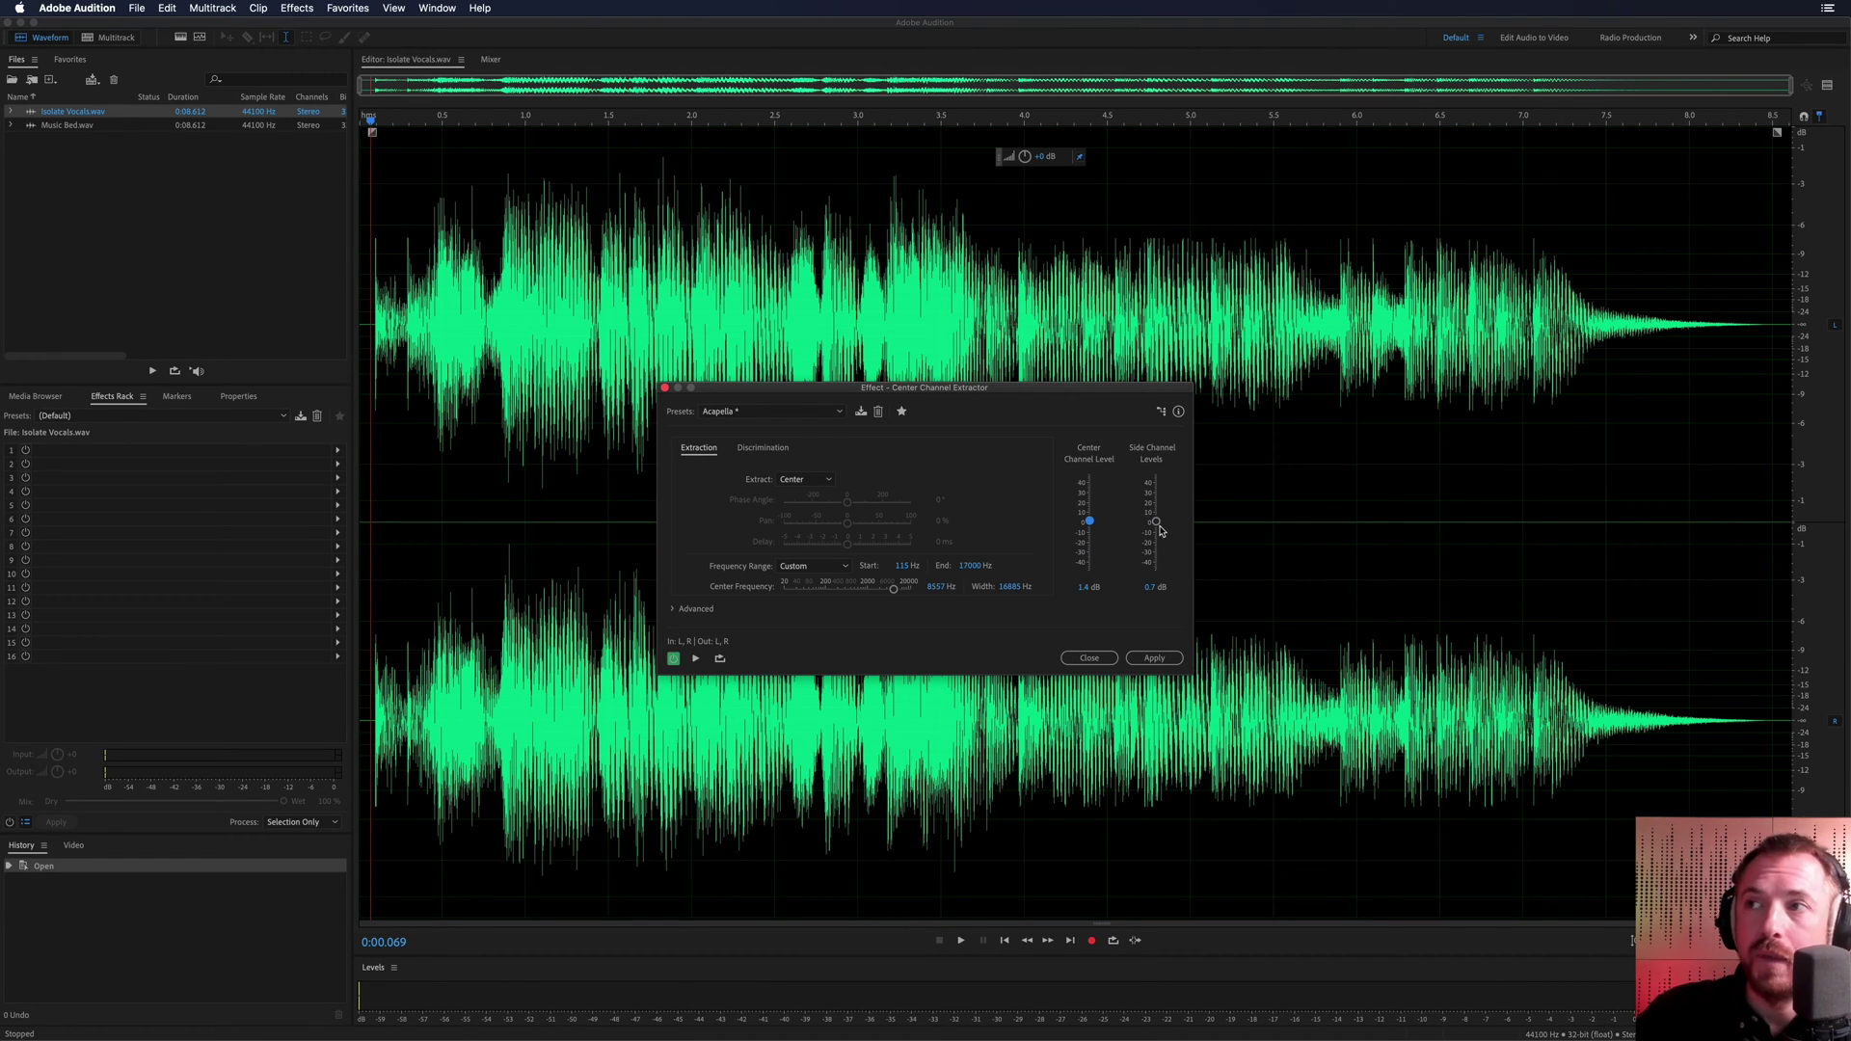
left_click_drag(1156, 523, 1151, 660)
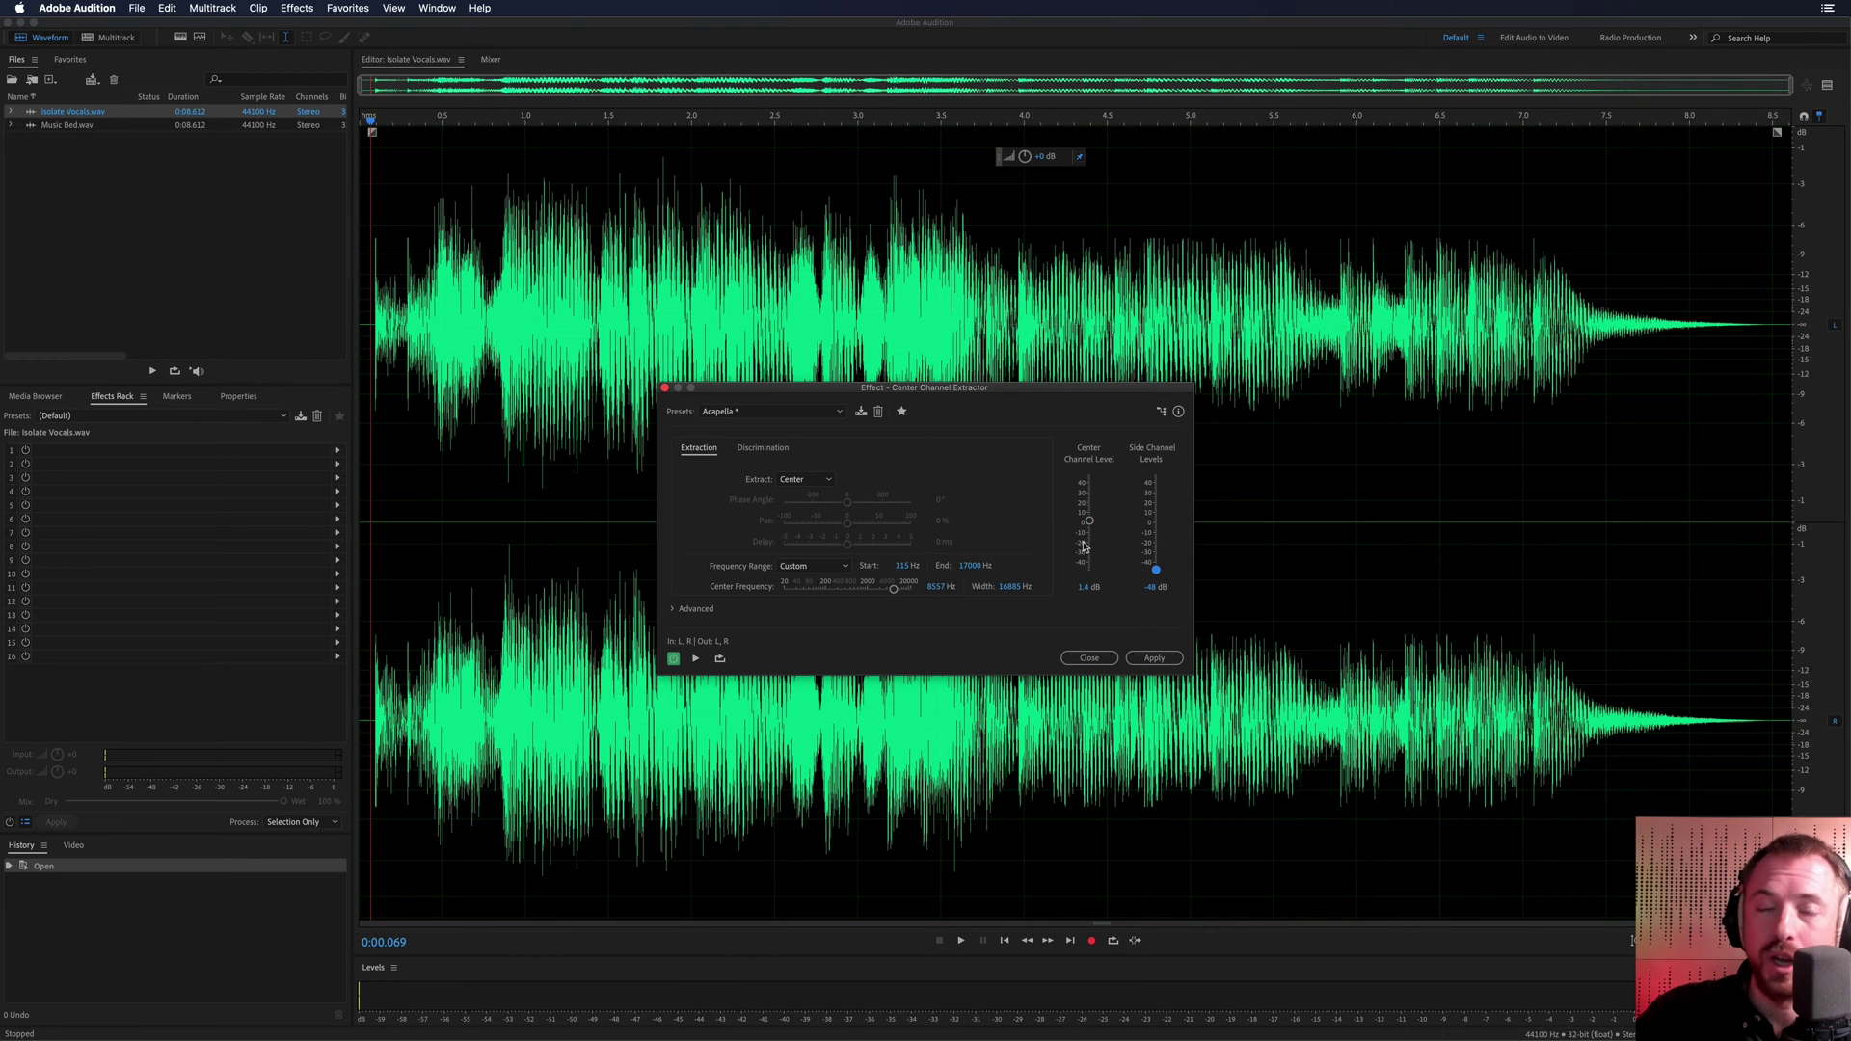
key("space")
mouse_move(1156, 569)
left_mouse_down()
mouse_move(1155, 541)
mouse_move(1160, 590)
left_mouse_up()
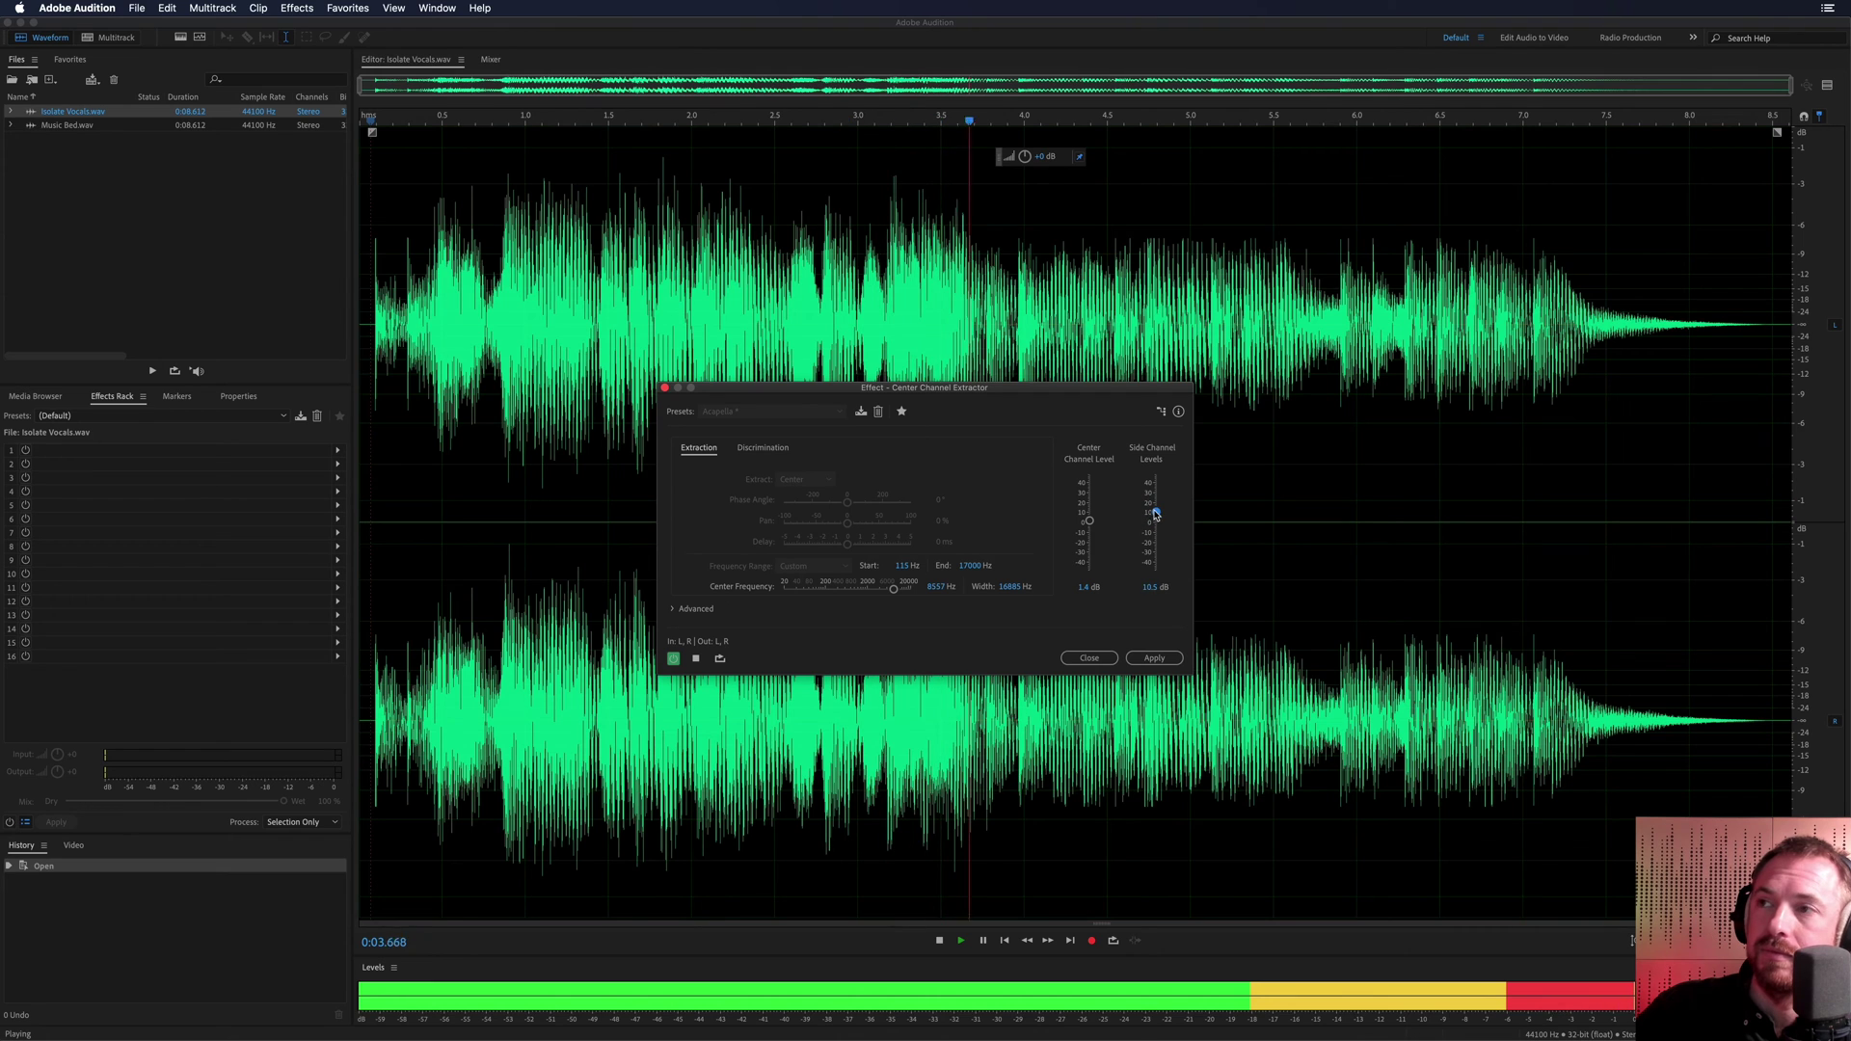
key("space")
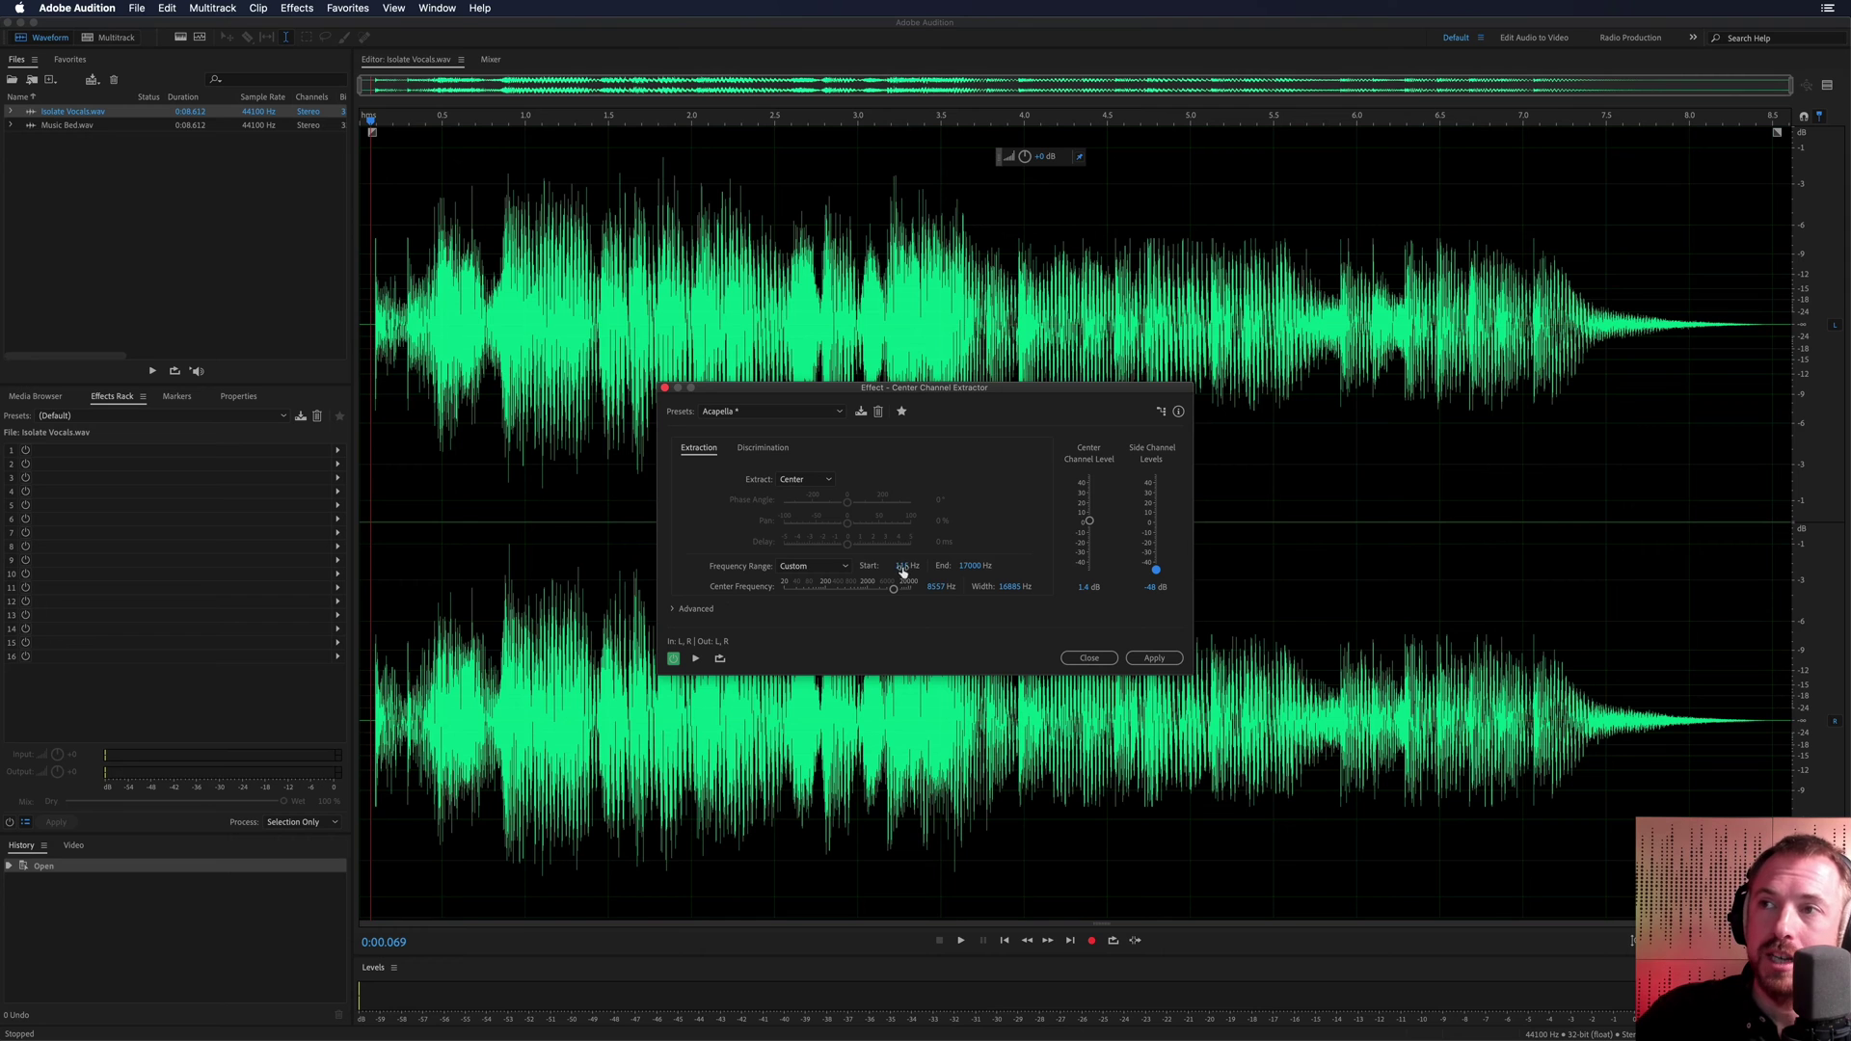
Step: Lower the extractor's Start frequency while previewing, then preview the new range
key("space")
mouse_move(903, 571)
left_mouse_down()
mouse_move(945, 568)
mouse_move(925, 582)
left_mouse_up()
key("space")
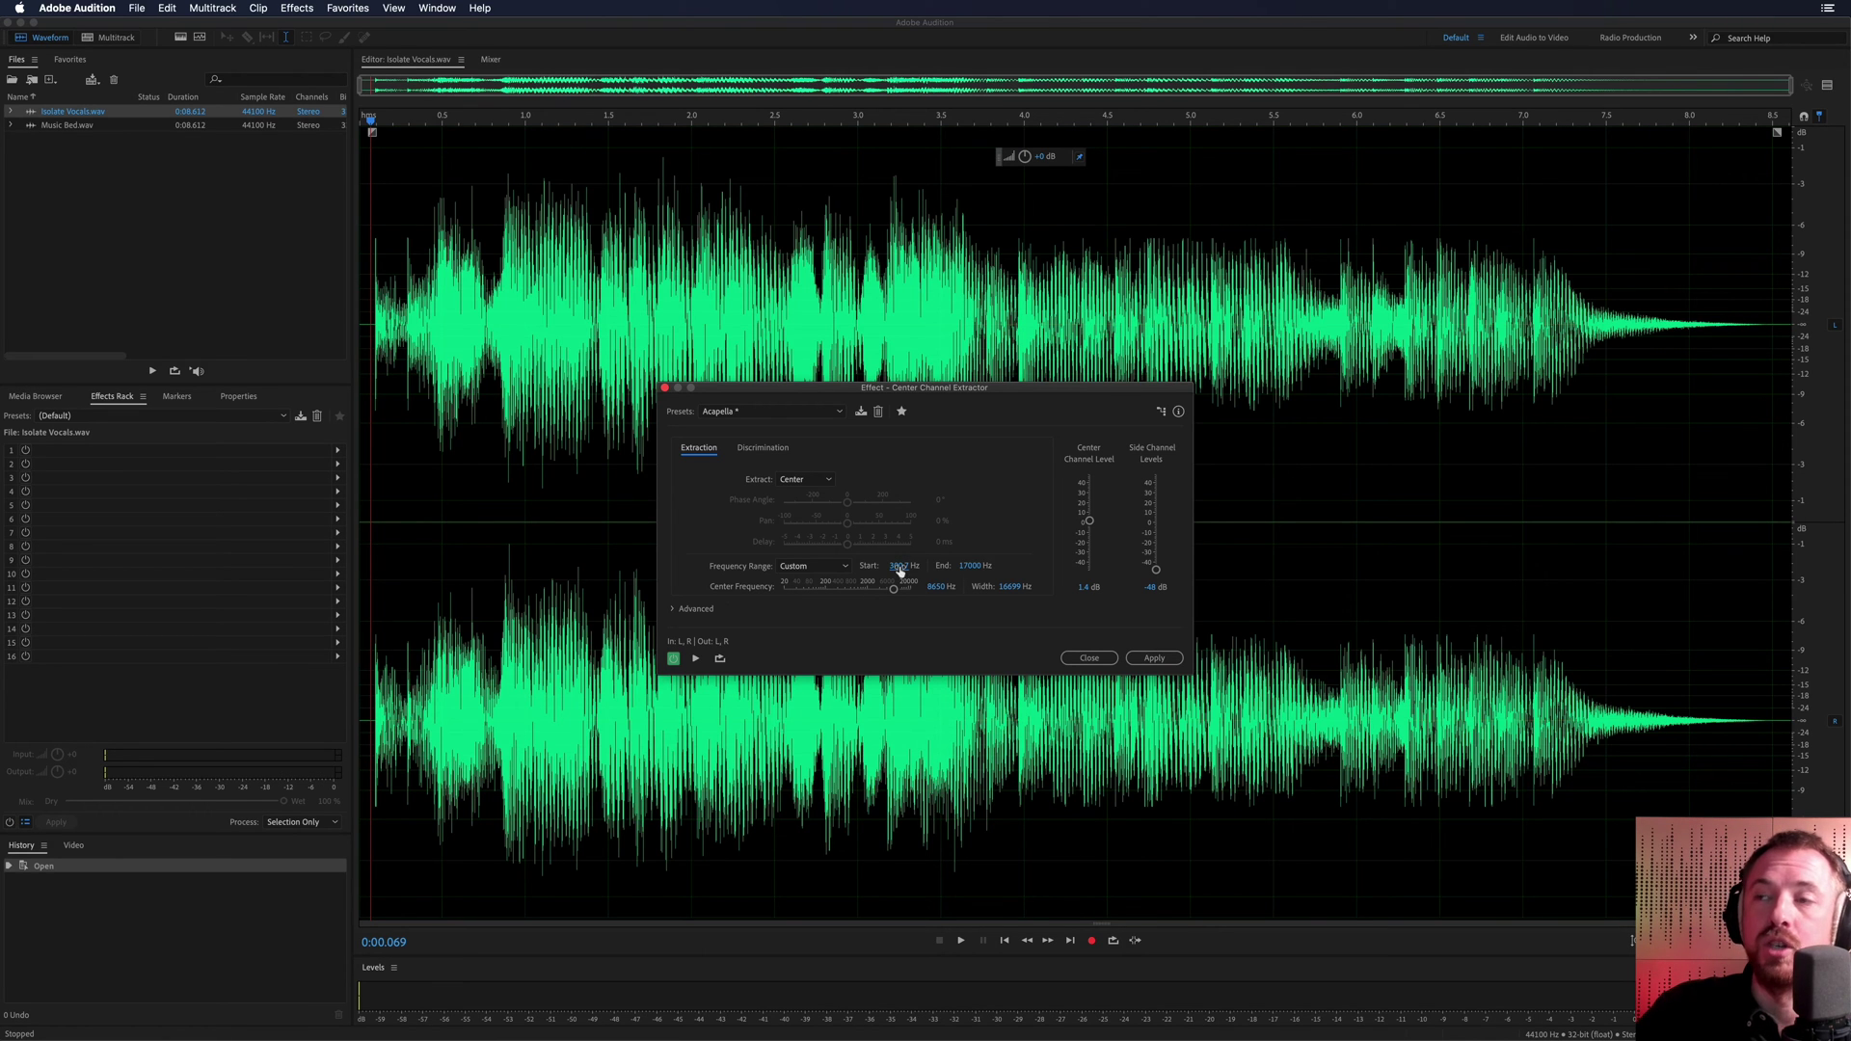
key("space")
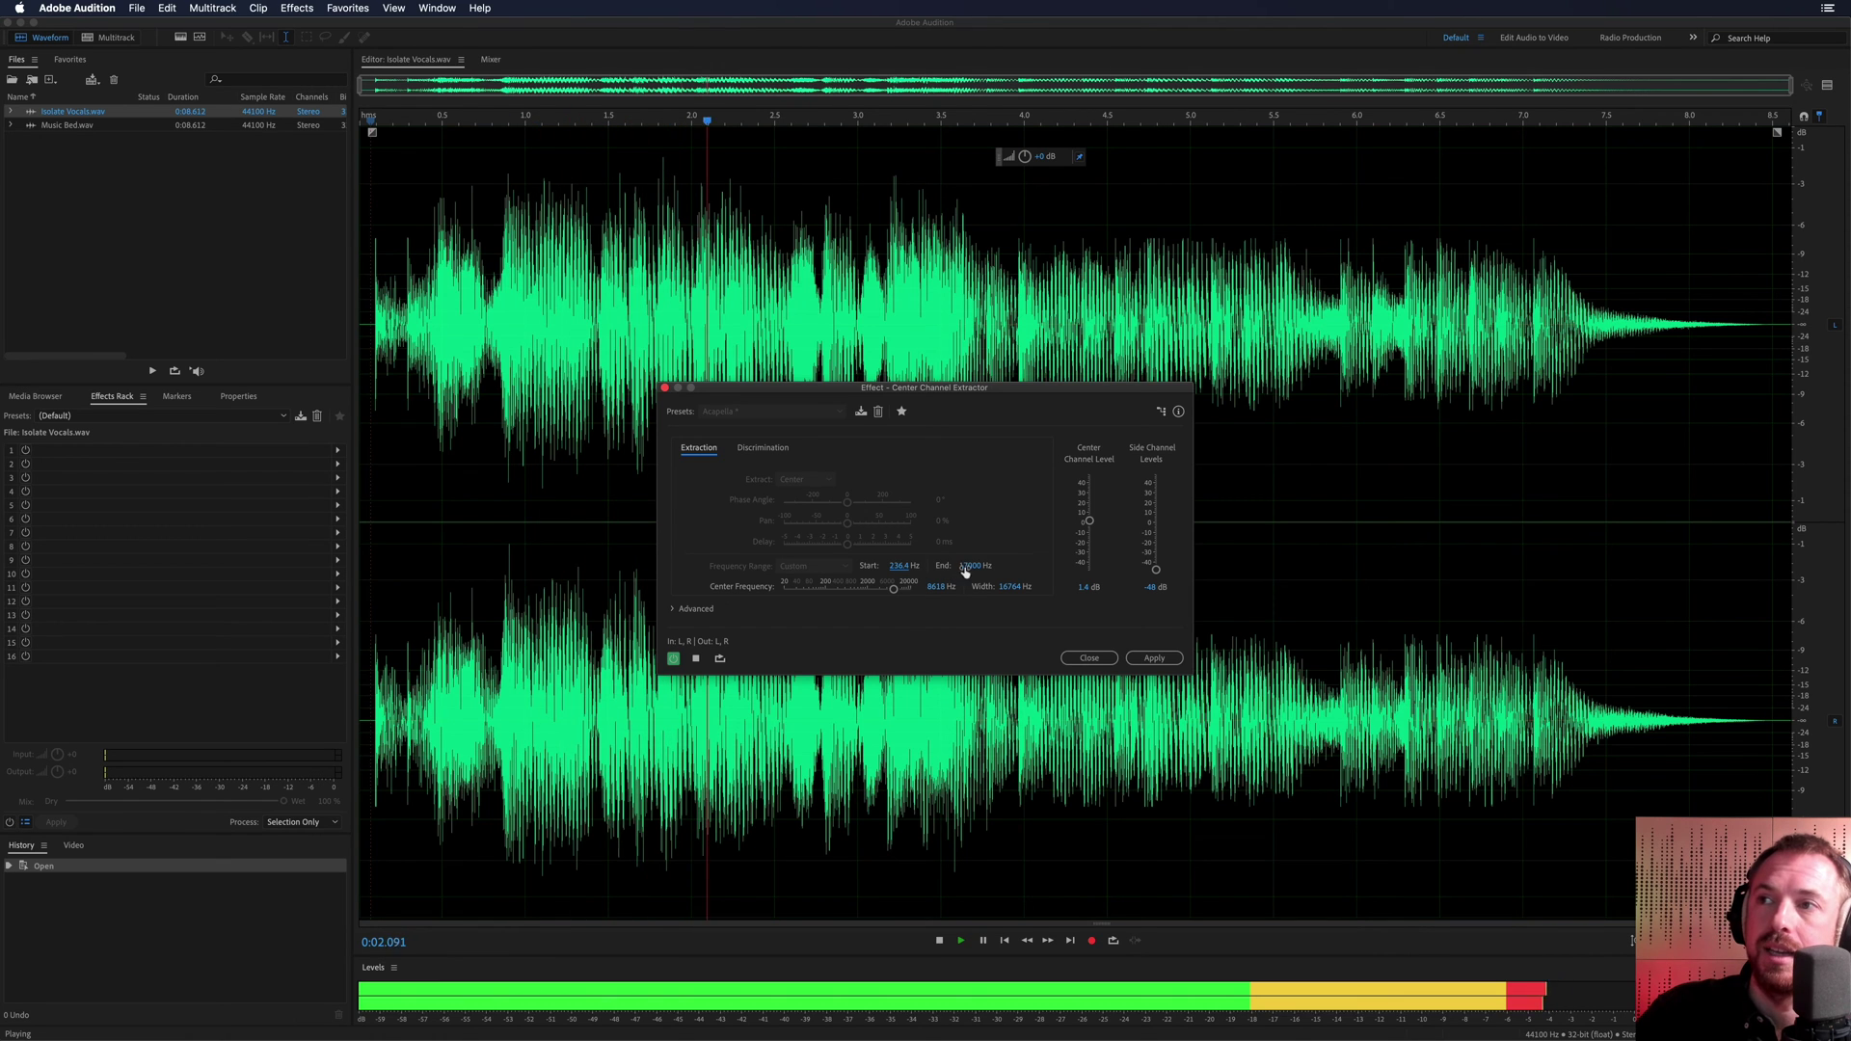
key("space")
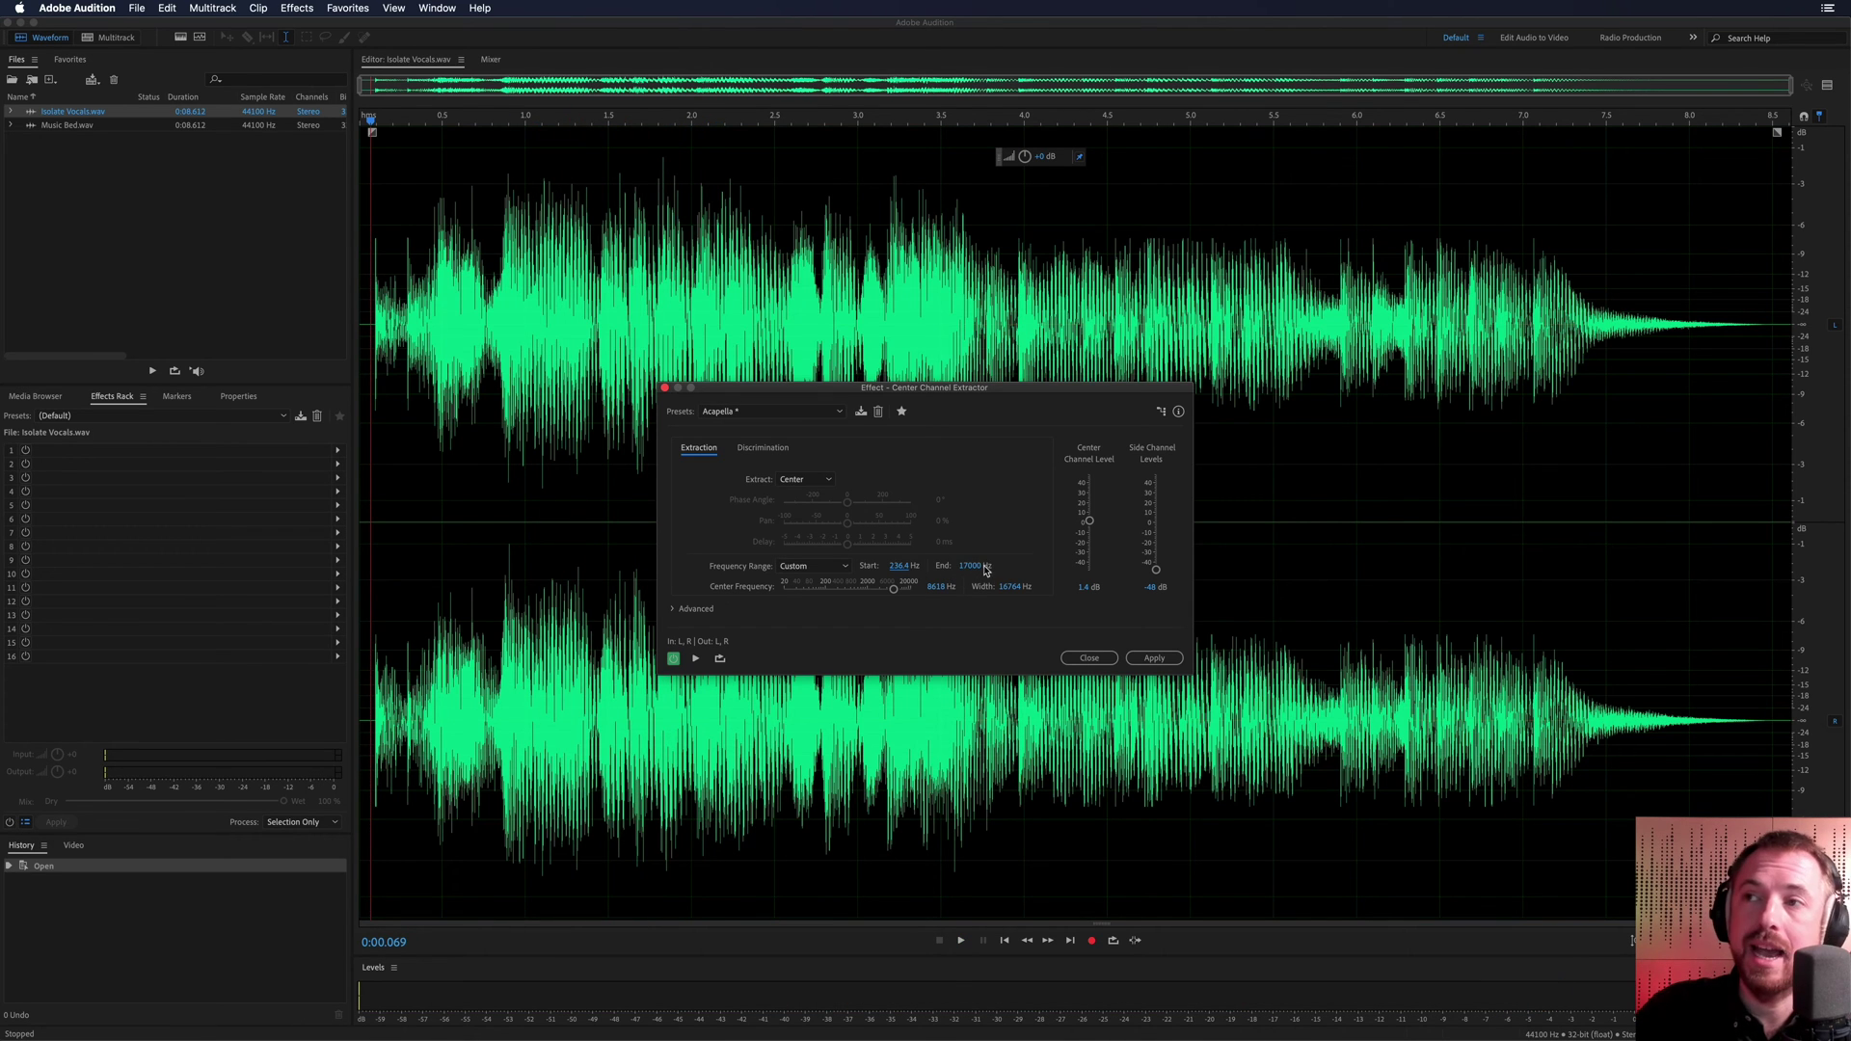
Step: Move the Frequency Range End to about 10515 Hz, preview, then raise it to 13916.5 Hz
left_click_drag(975, 567, 968, 568)
key("space")
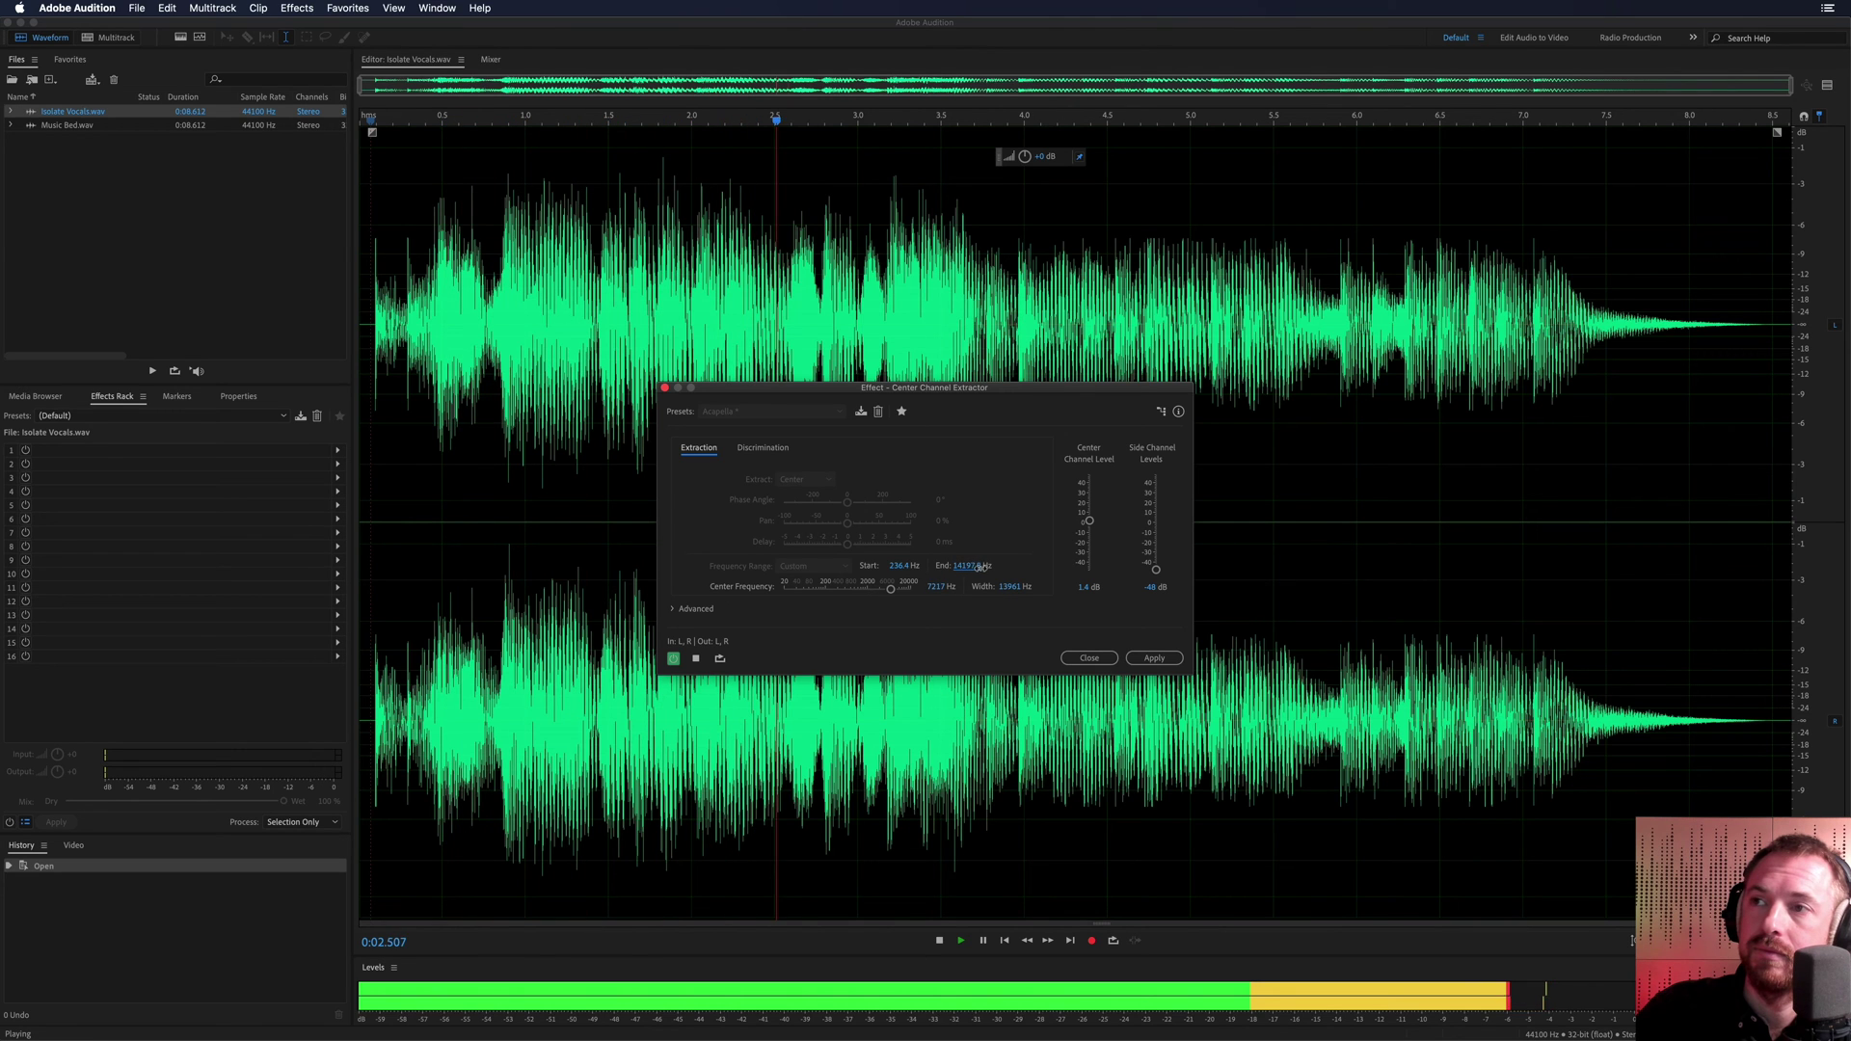
key("space")
left_click_drag(968, 567, 980, 573)
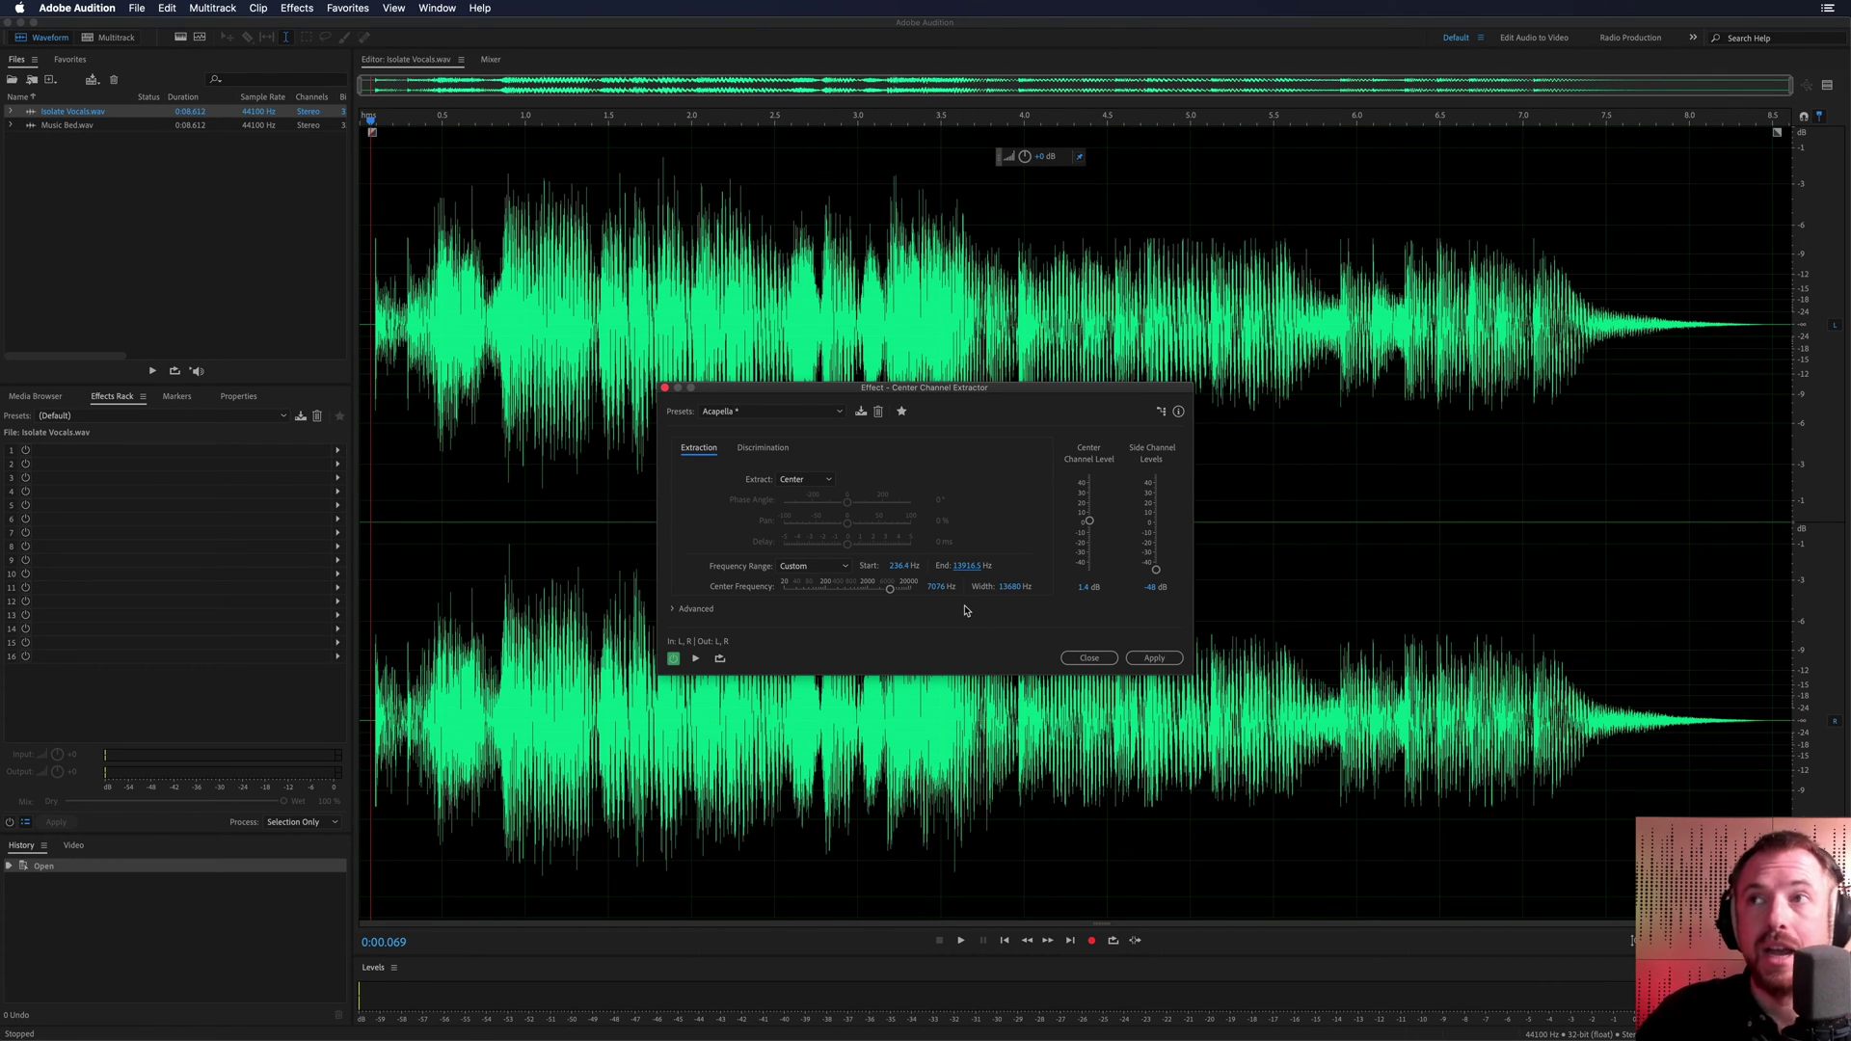
Step: Close the Center Channel Extractor without applying it and play Isolate Vocals
left_click(1088, 659)
key("space")
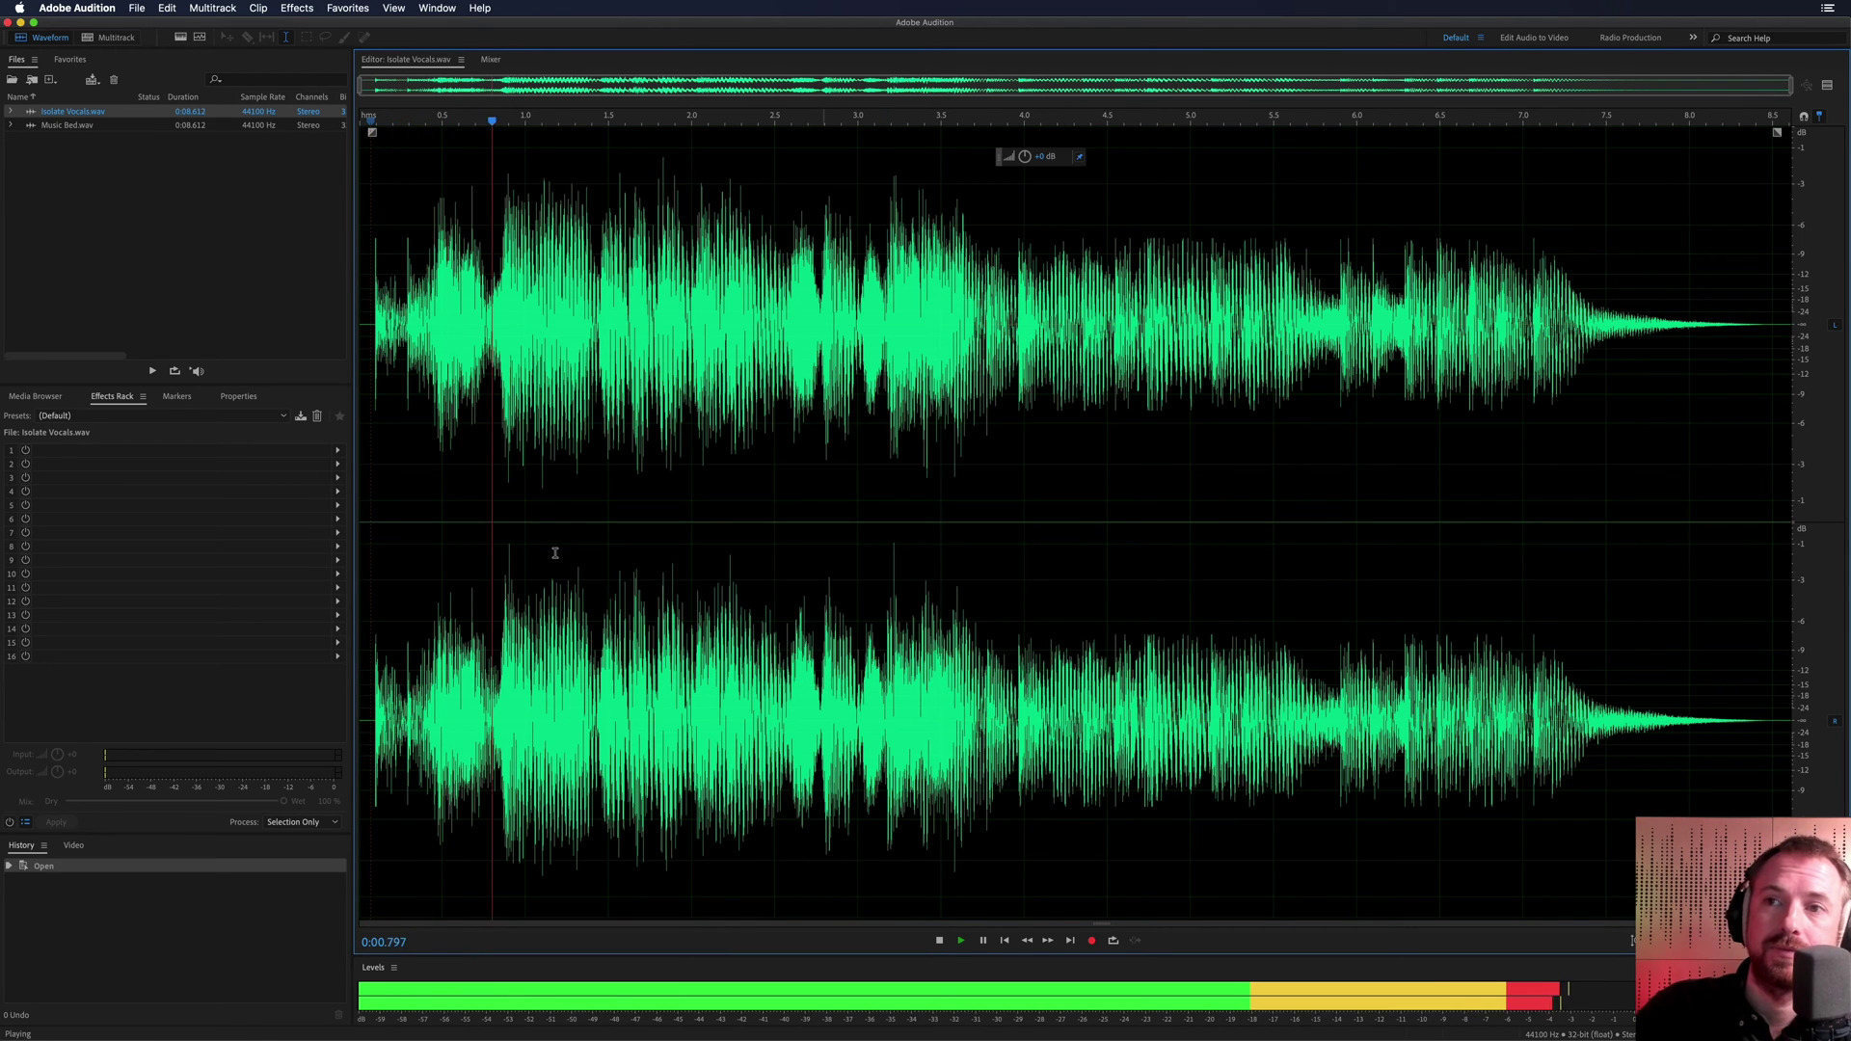
key("space")
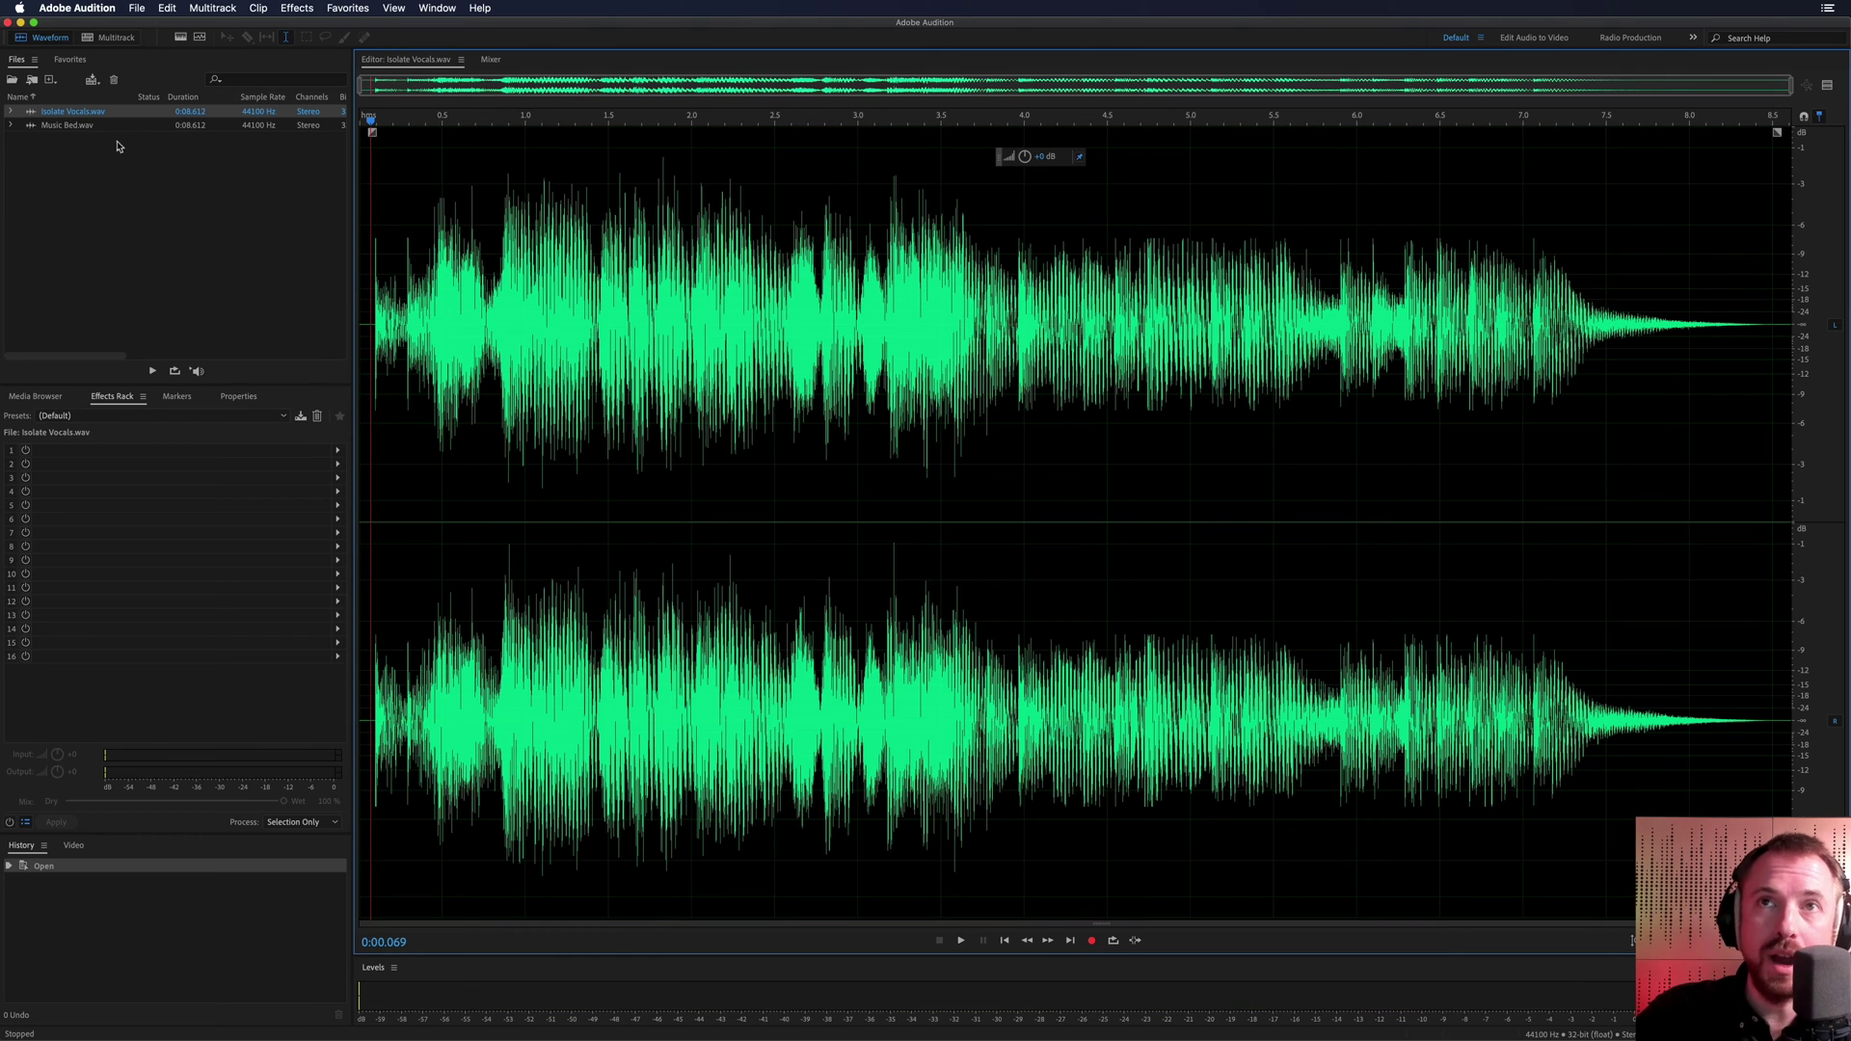
Step: Open Music Bed.wav in the editor and play it, briefly switching to Isolate Vocals.wav and back
double_click(69, 127)
double_click(603, 496)
key("space")
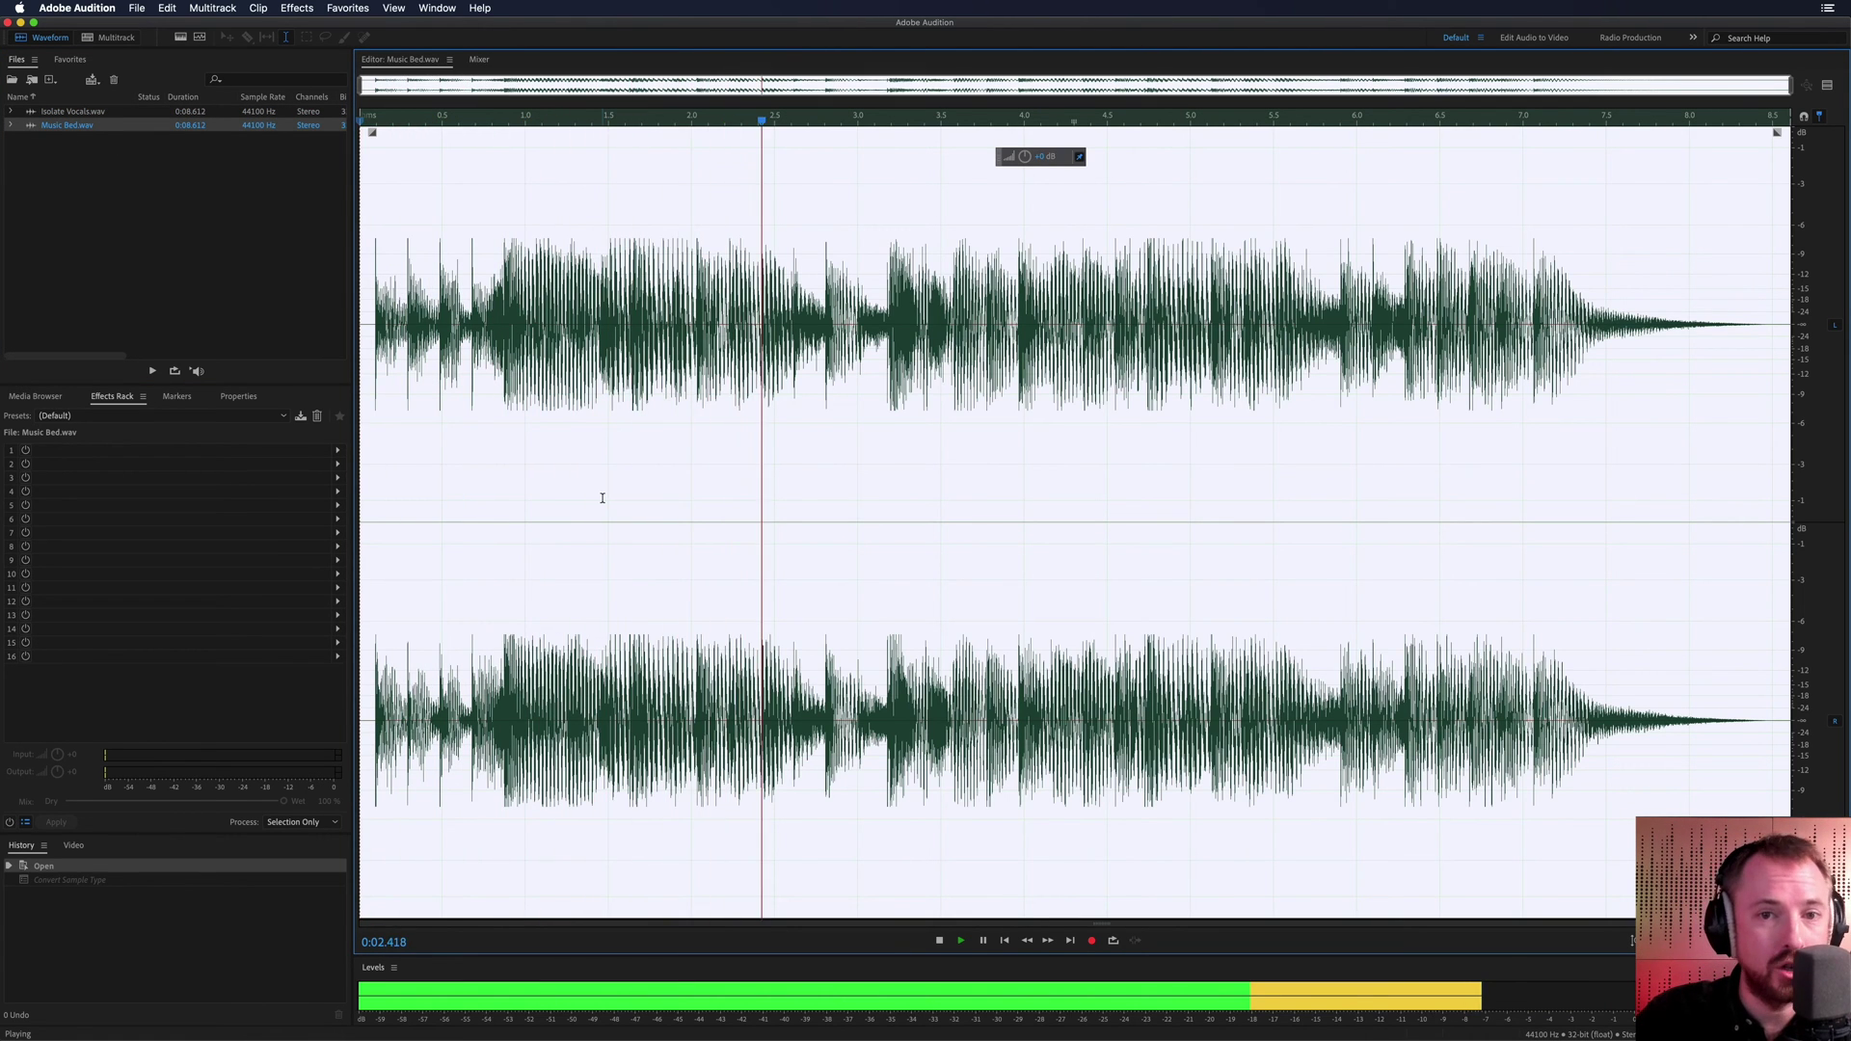
key("space")
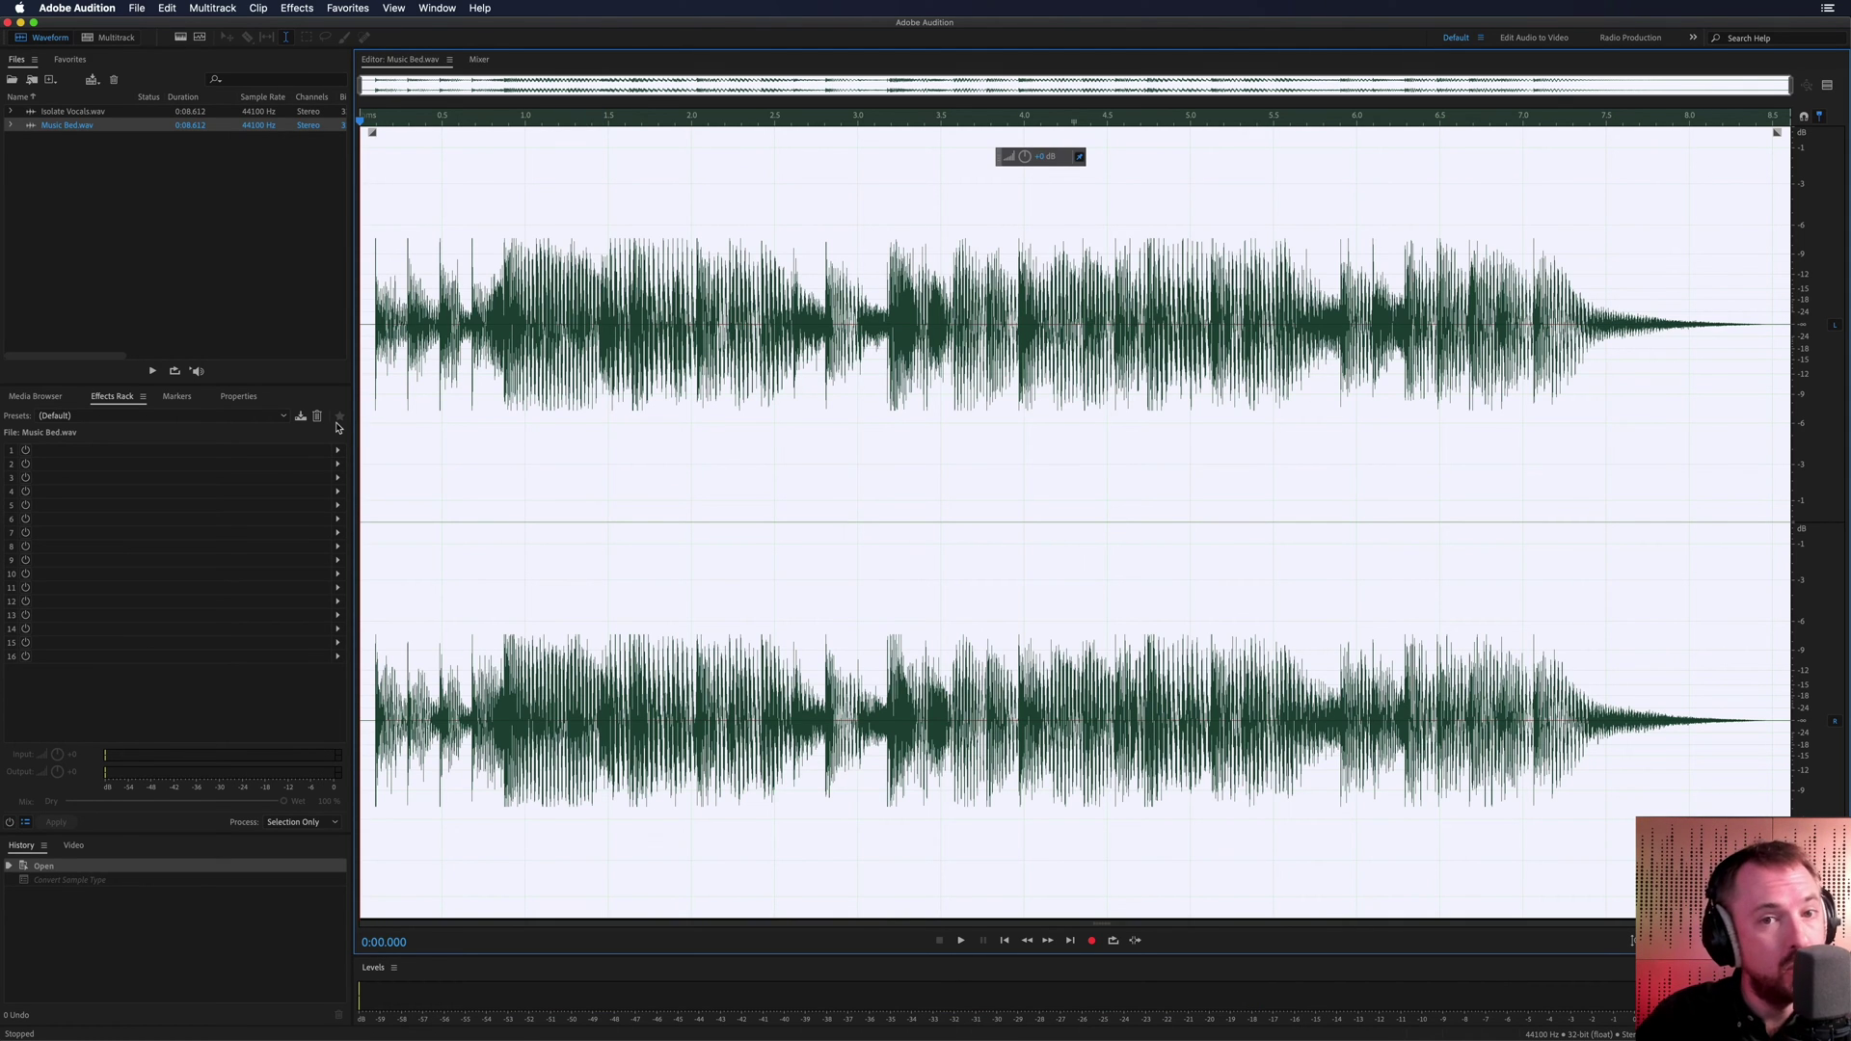
left_click(77, 112)
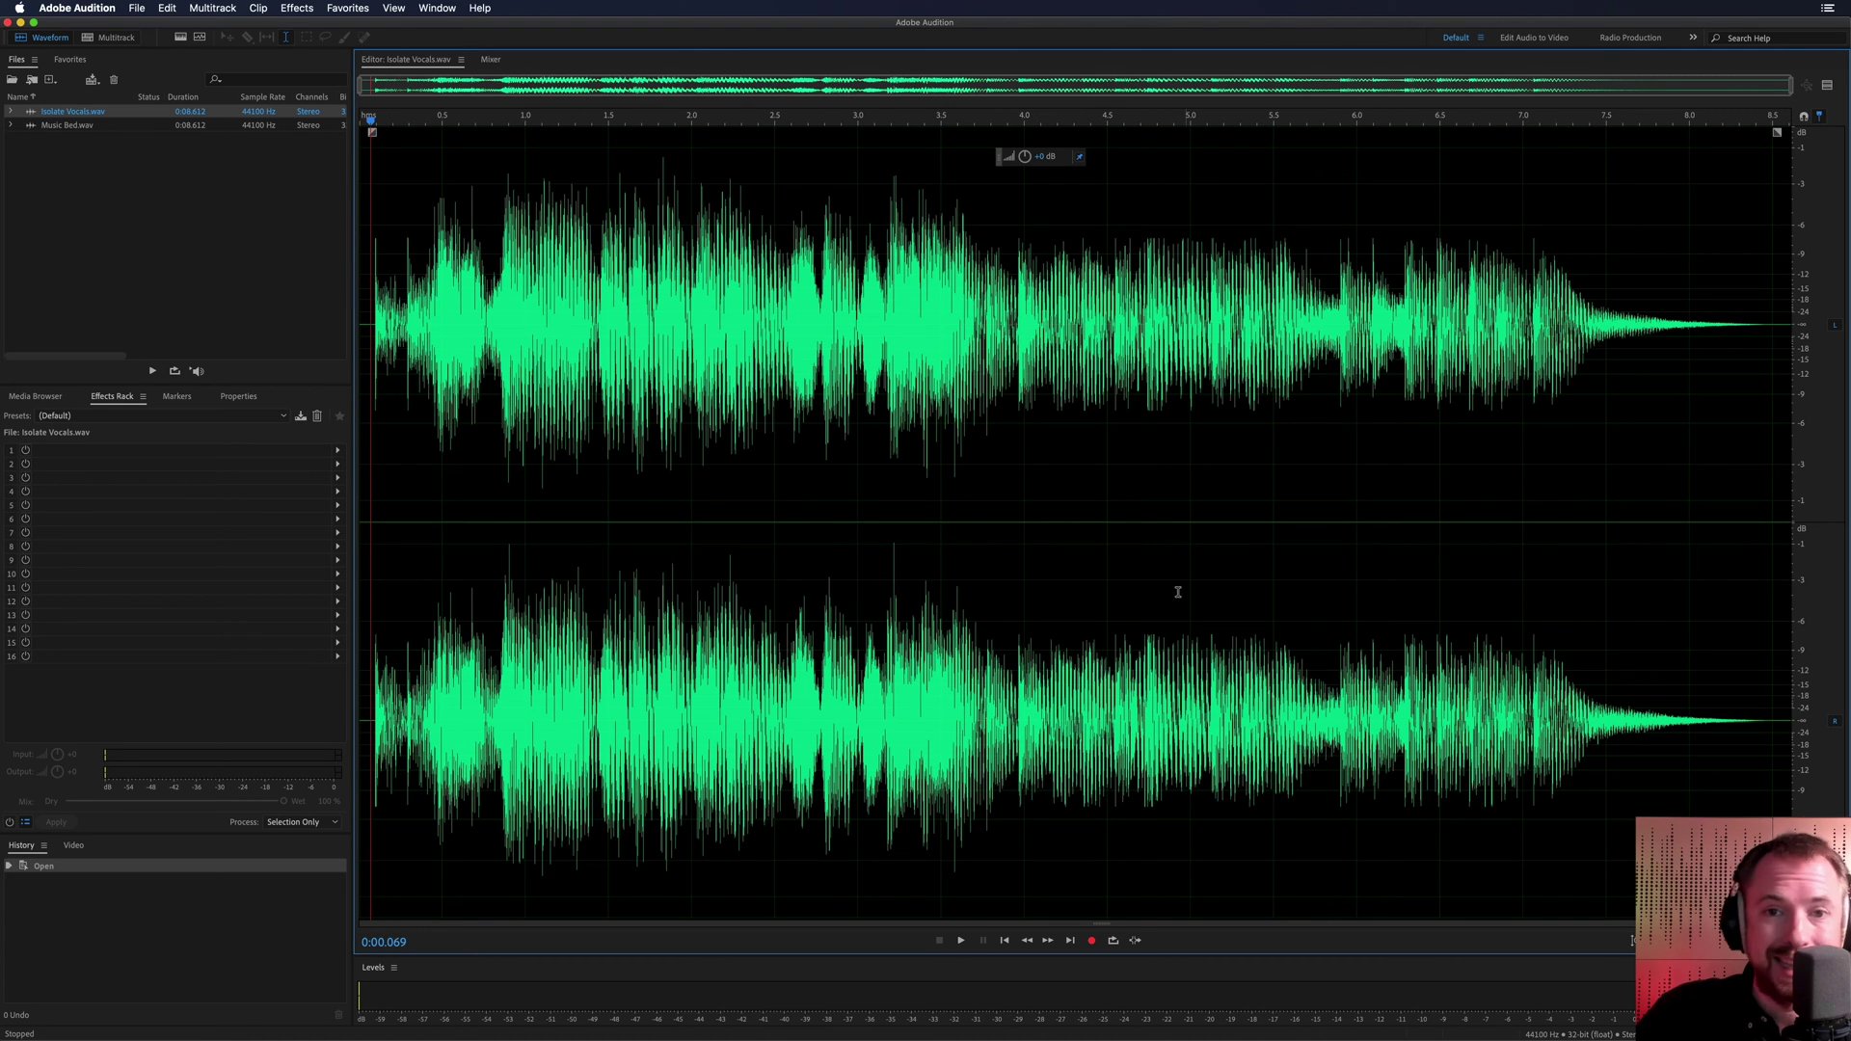
left_click(68, 126)
double_click(889, 542)
key("space")
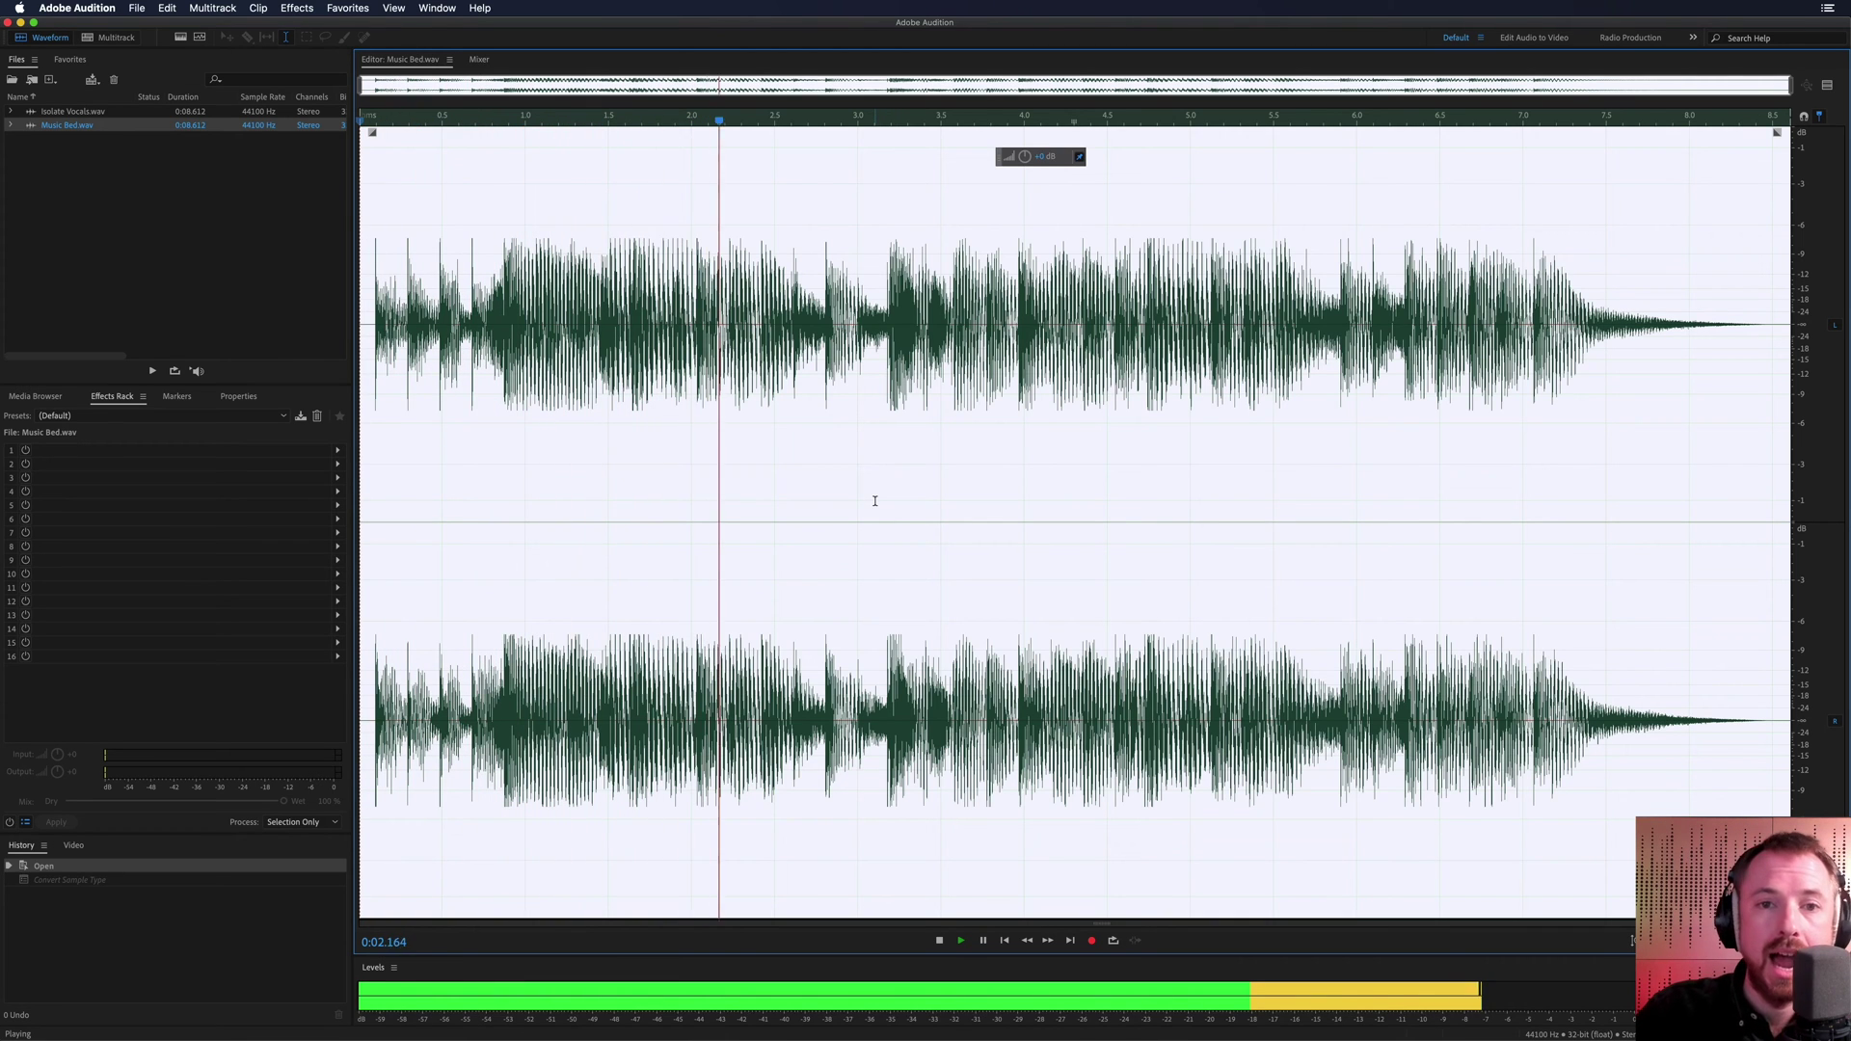
key("space")
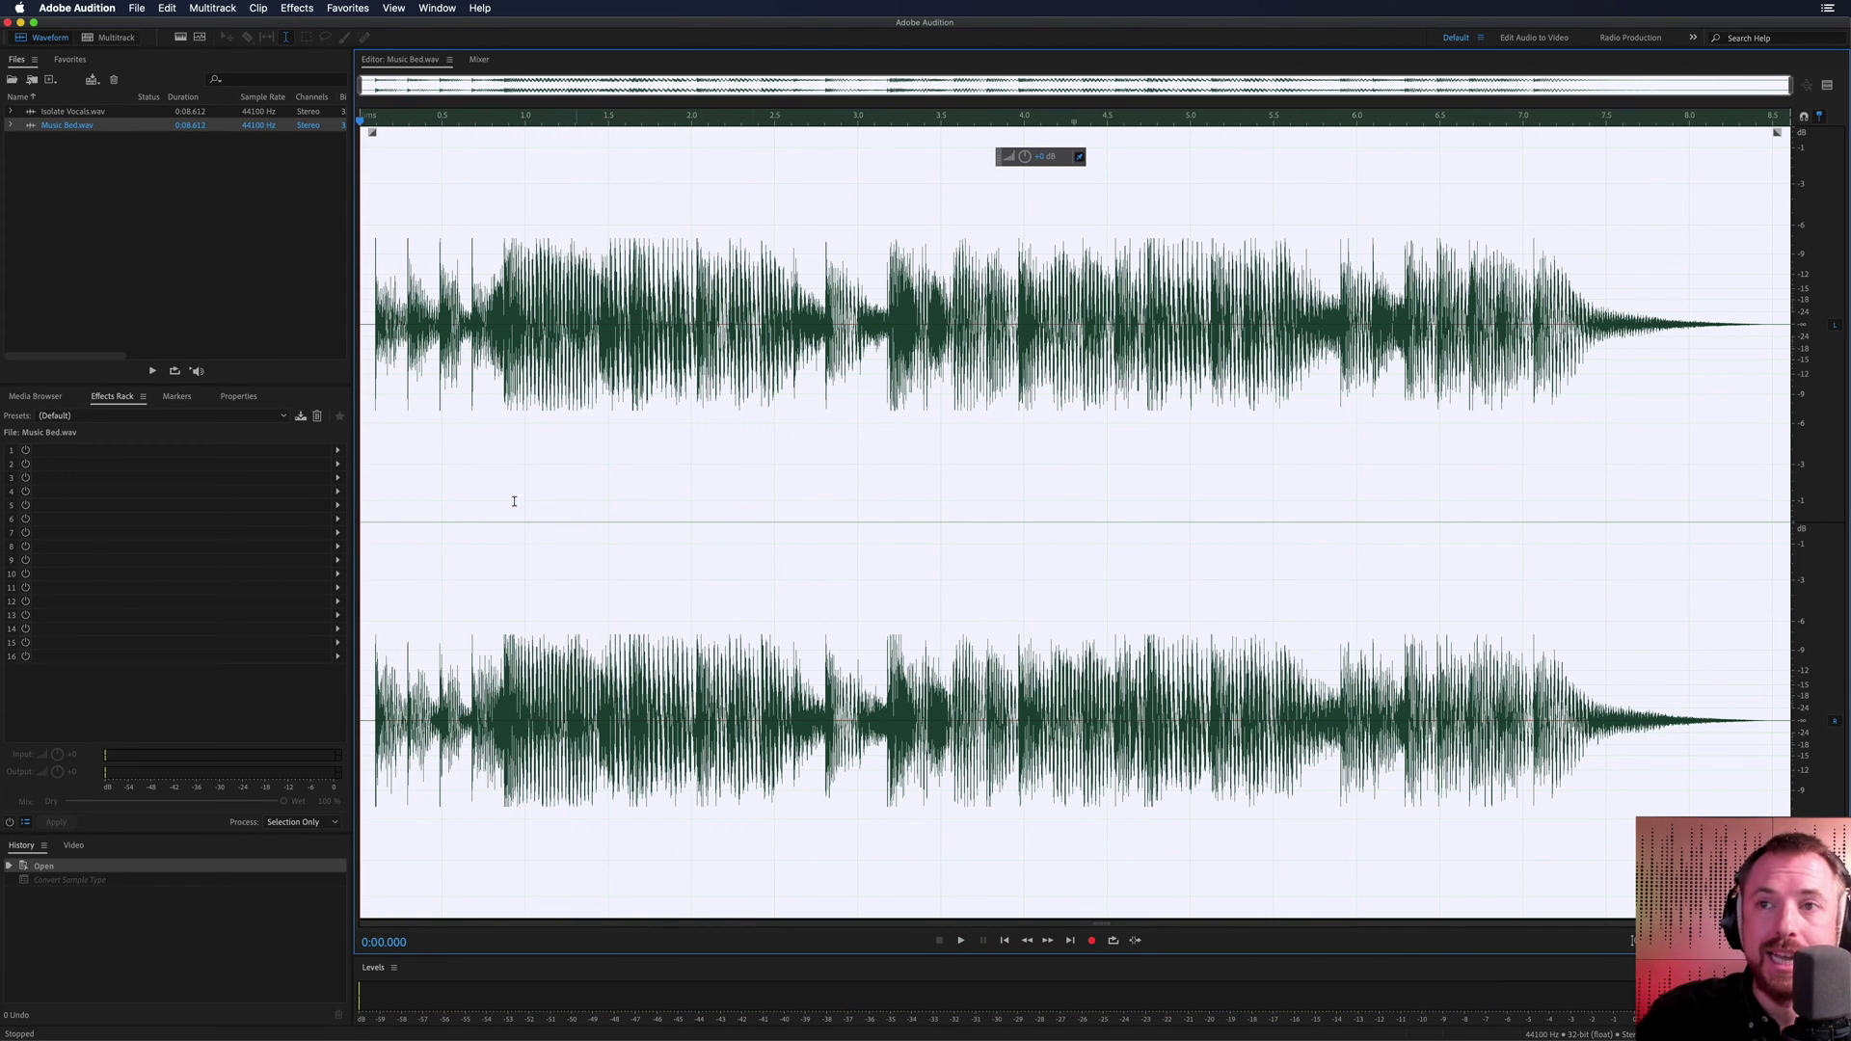
Step: Convert Music Bed.wav to Mono with Convert Sample Type, play it, then reopen Isolate Vocals.wav
left_click(164, 9)
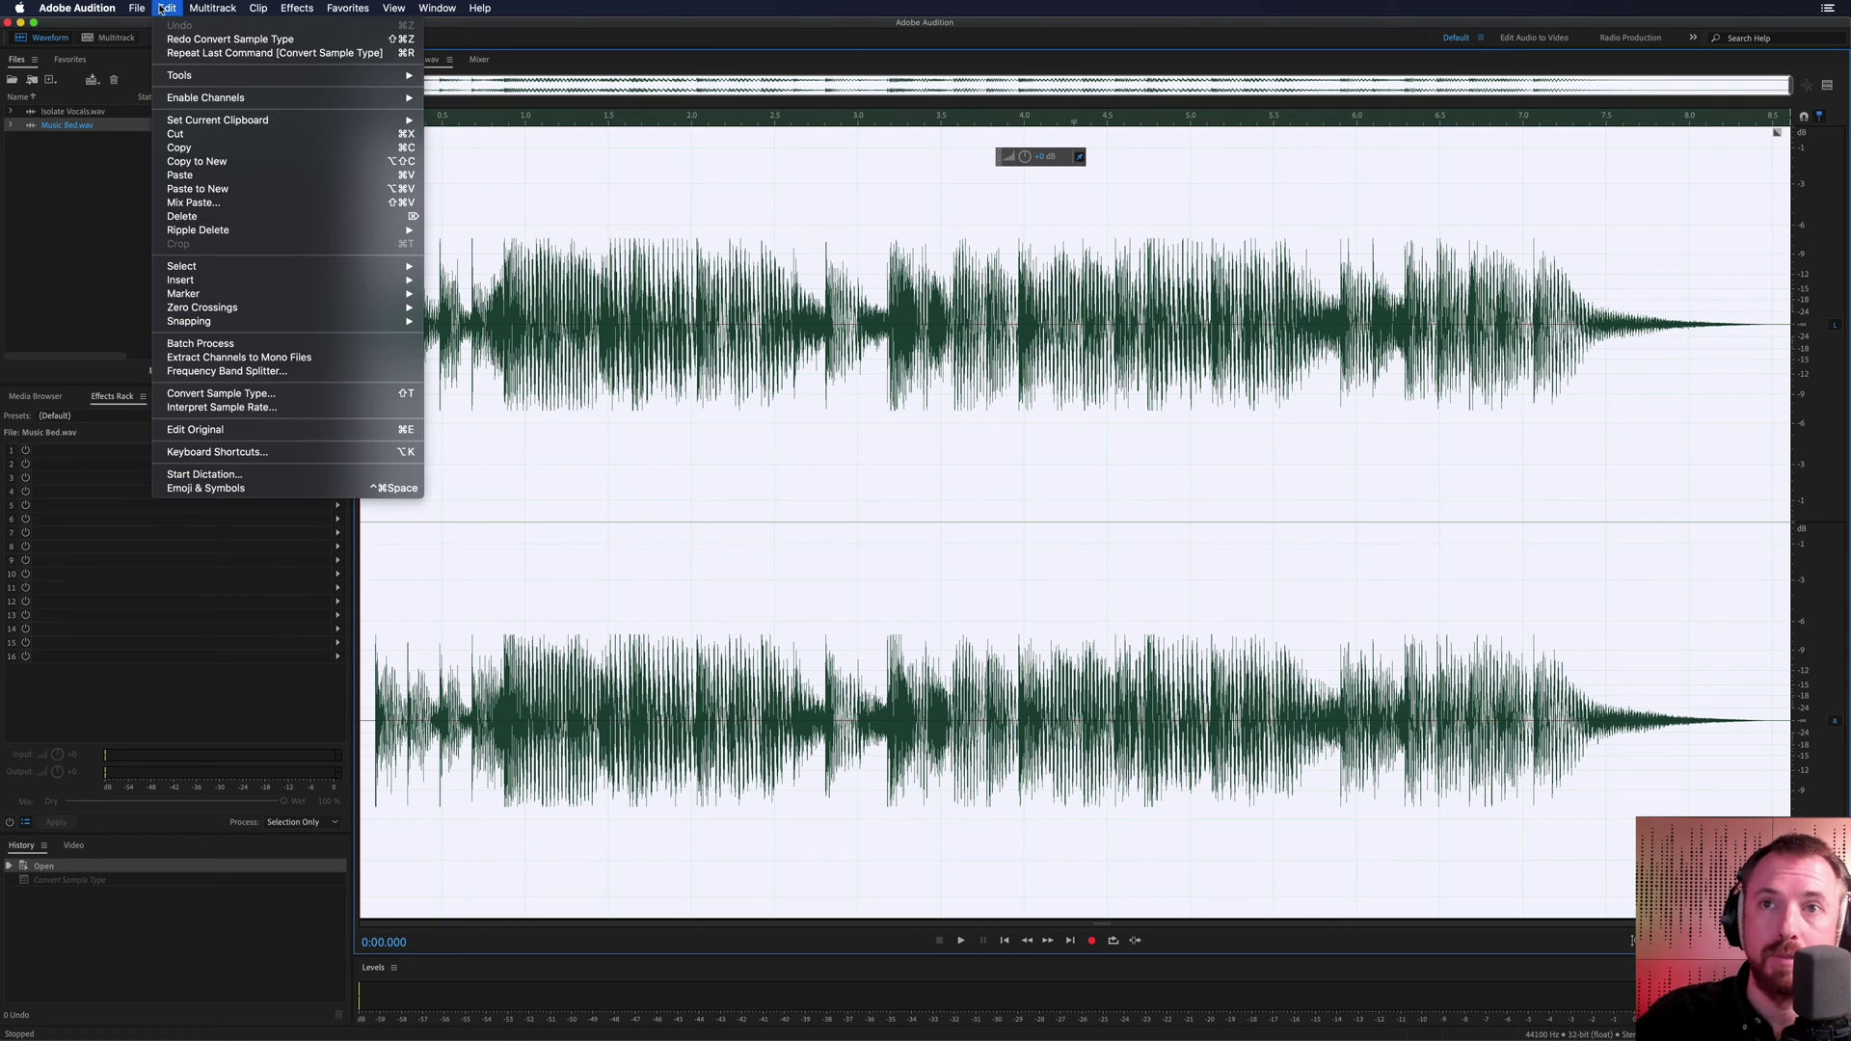
left_click(359, 394)
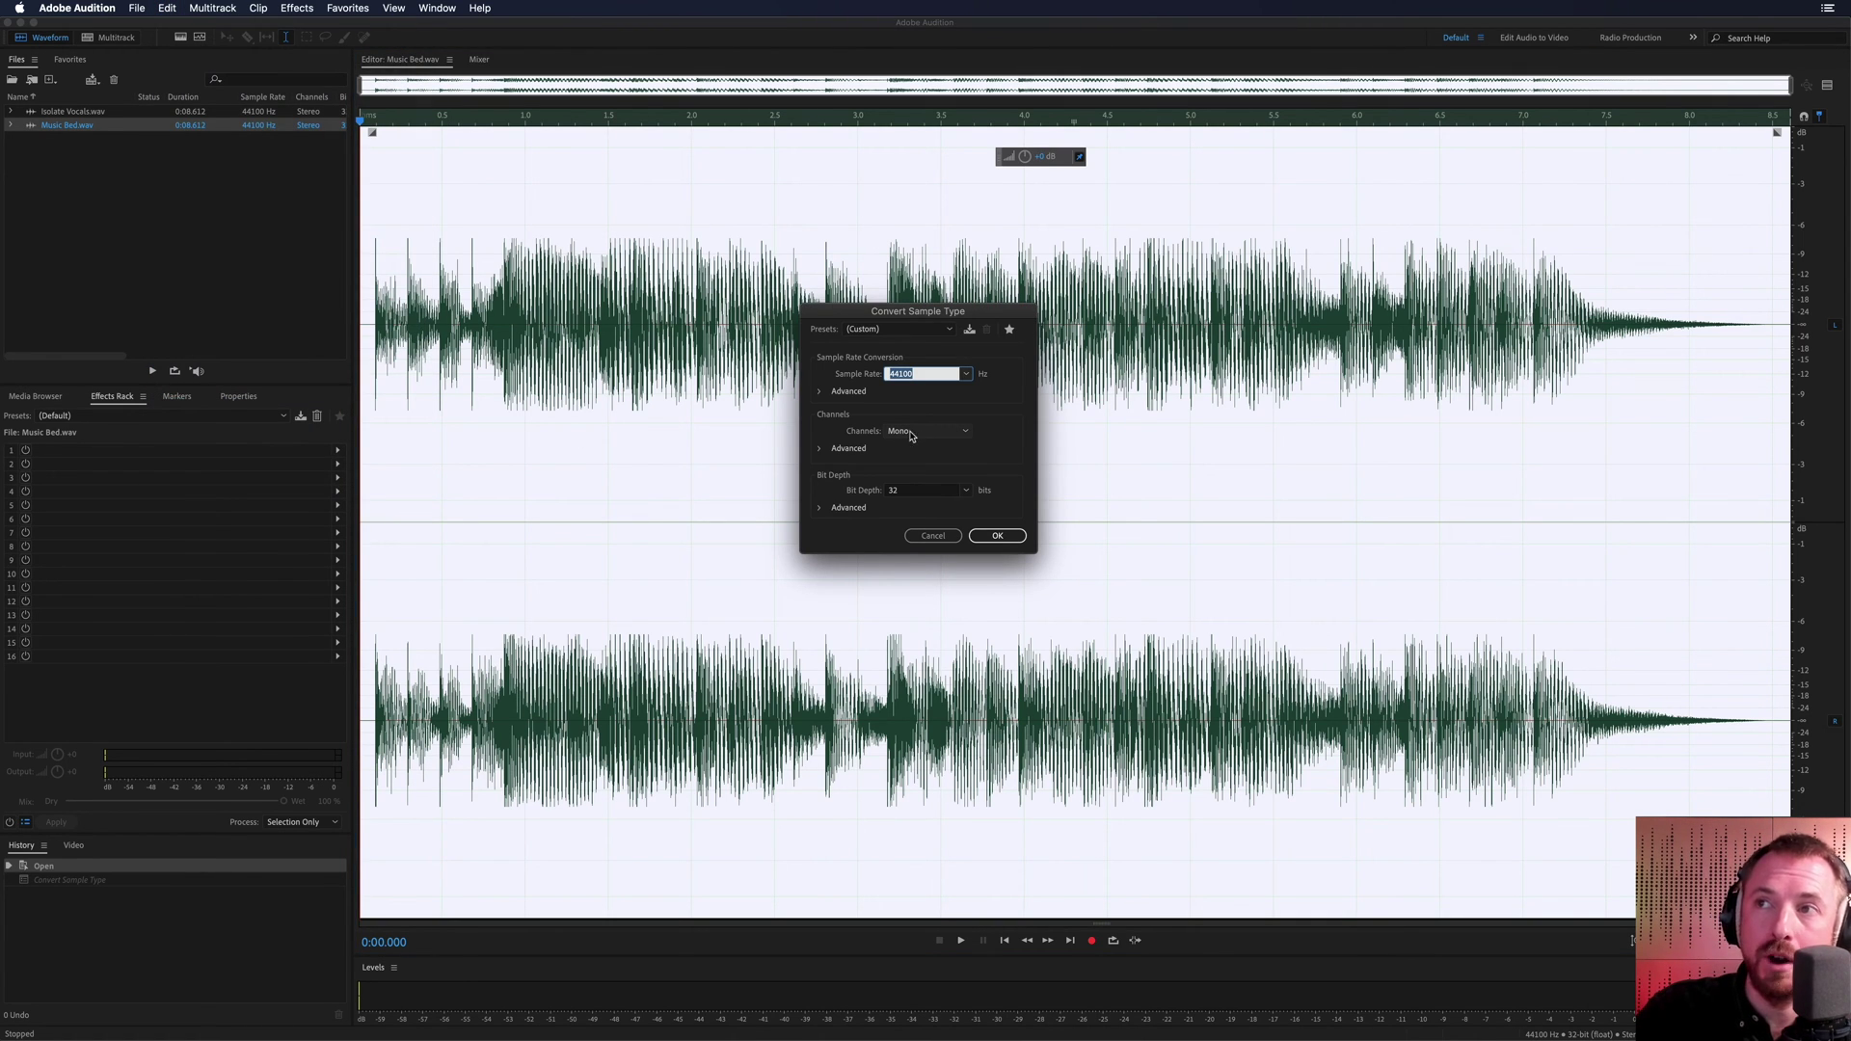
left_click(998, 536)
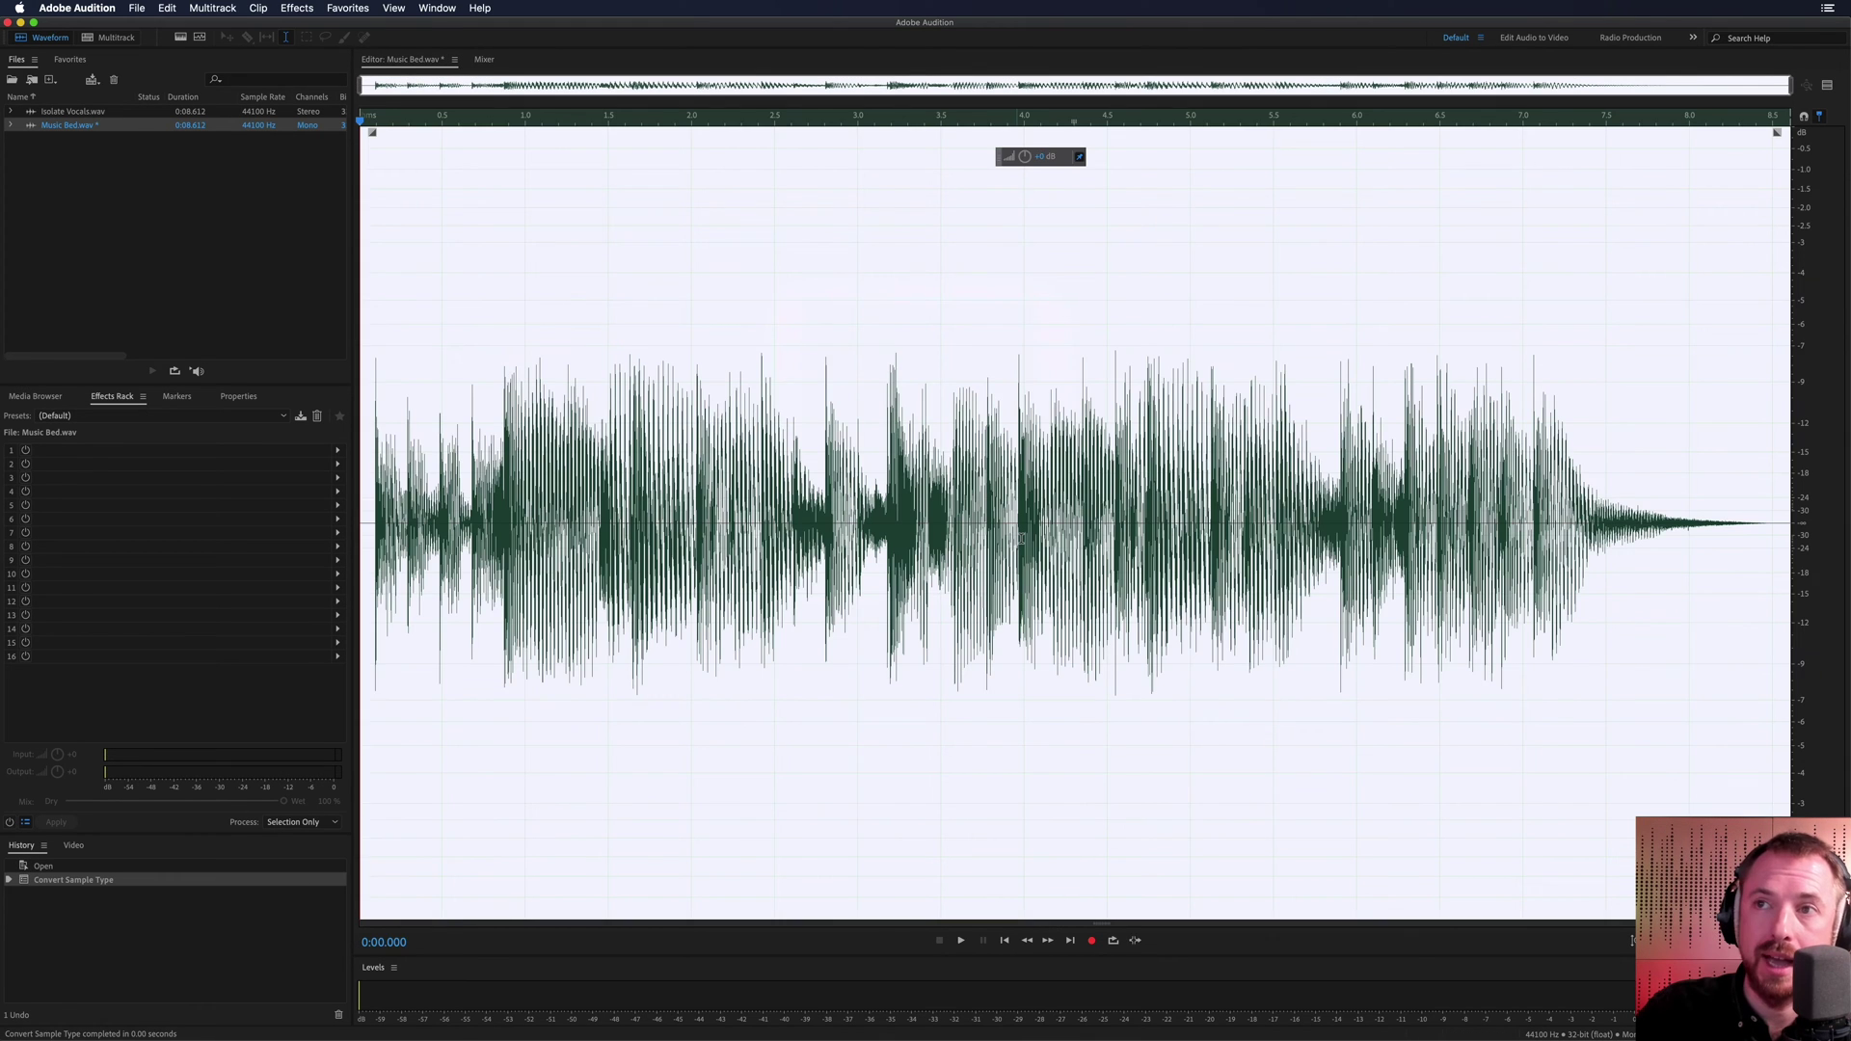
key("space")
key("space")
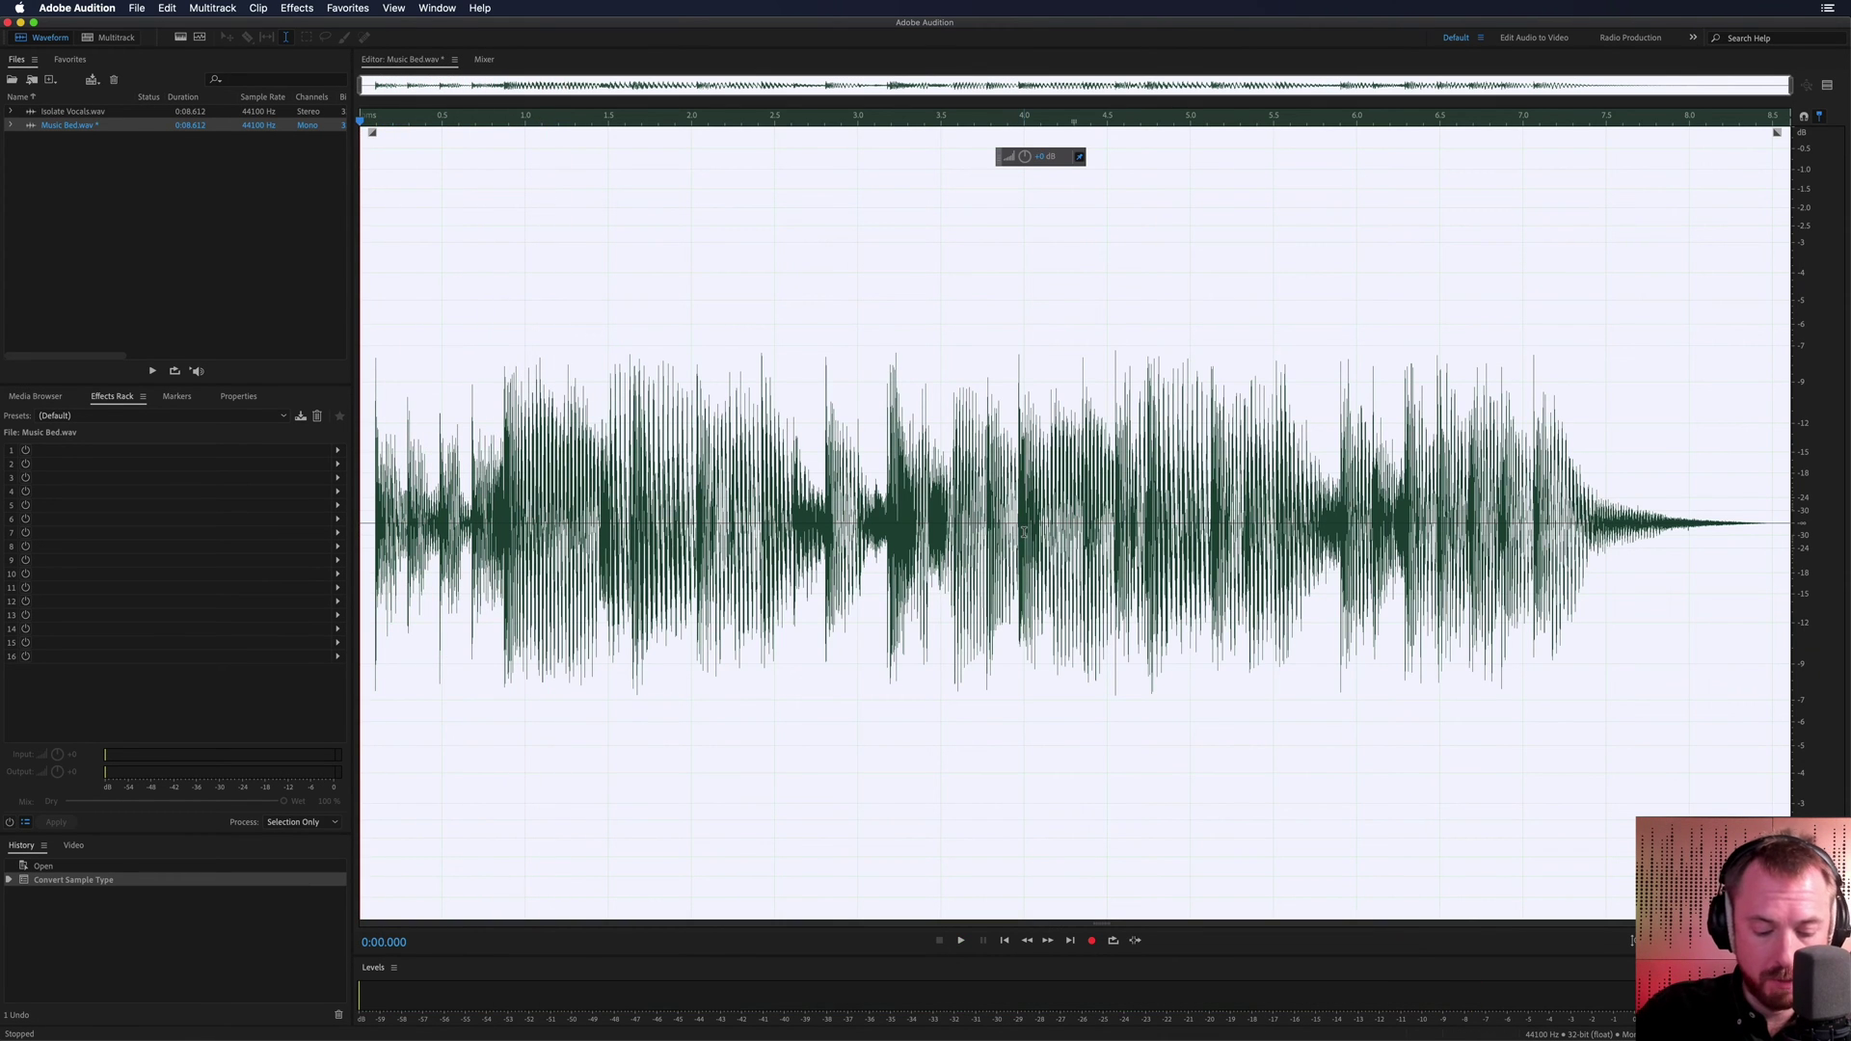
double_click(76, 112)
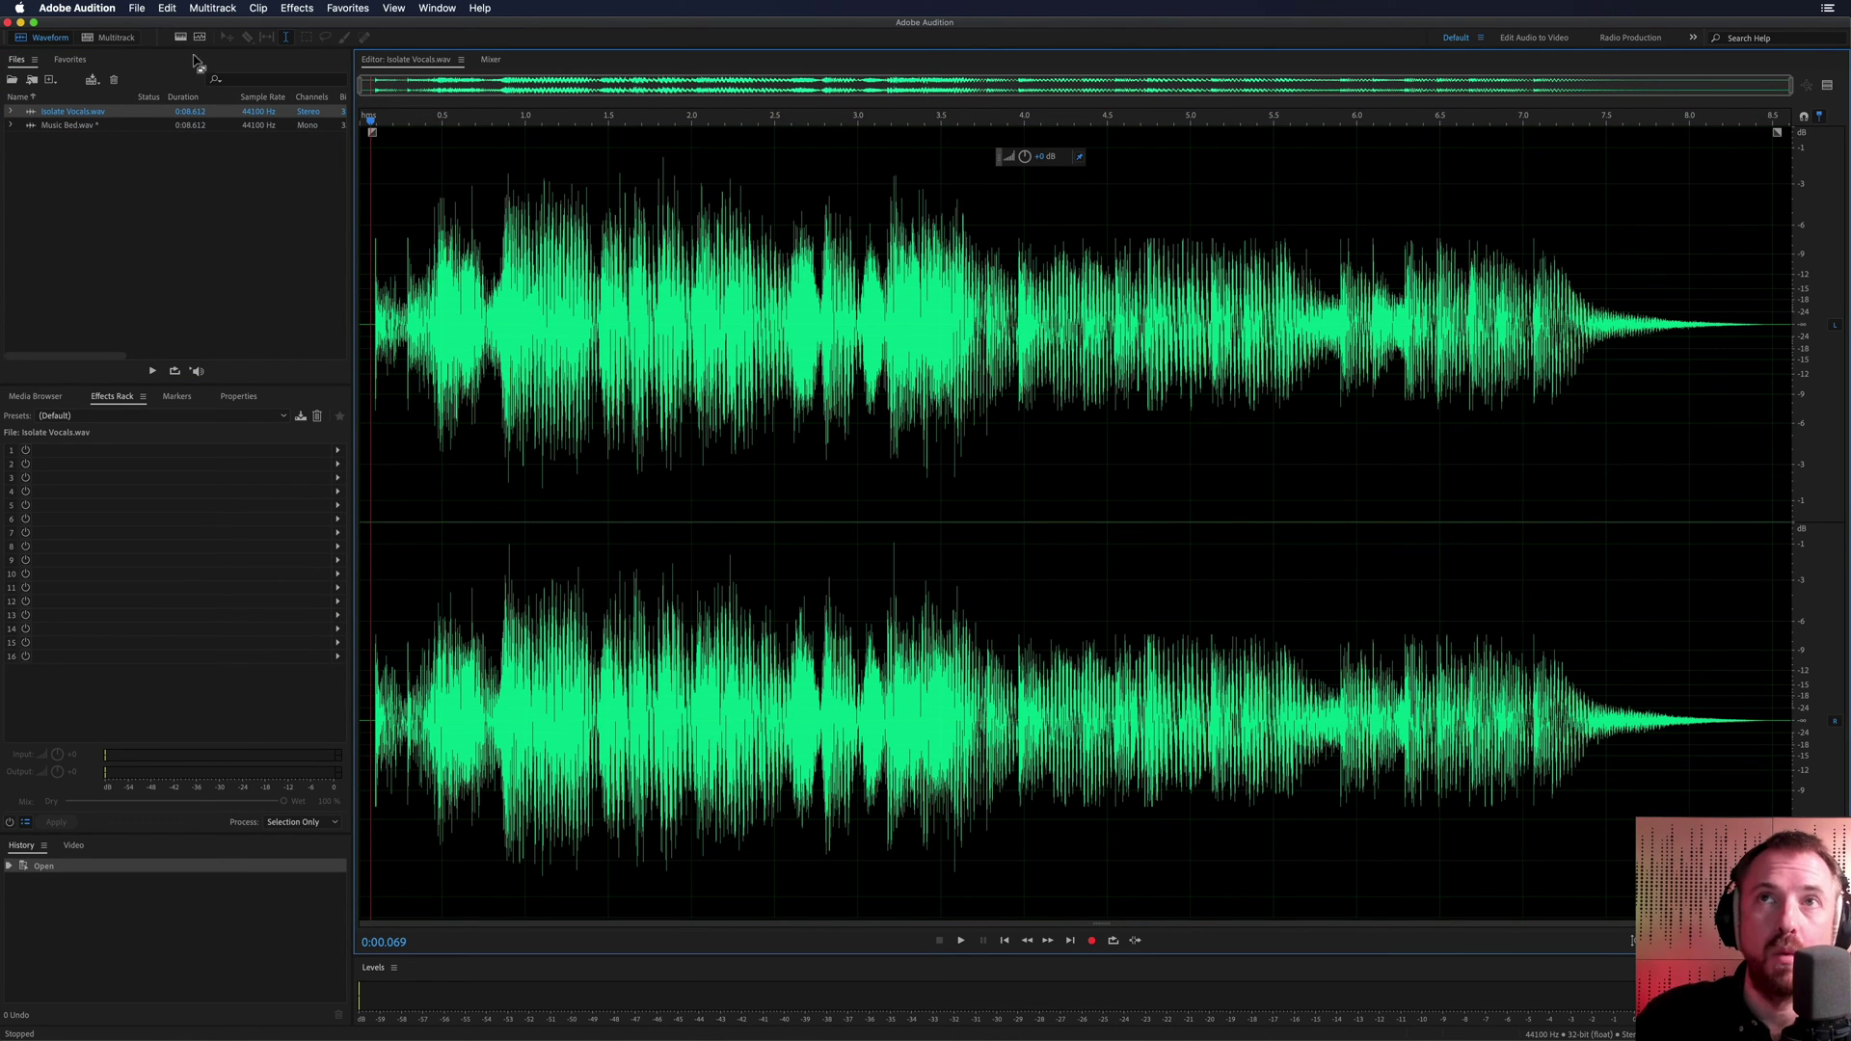
Step: Convert Isolate Vocals.wav to mono with Convert Sample Type
left_click(168, 9)
left_click(221, 393)
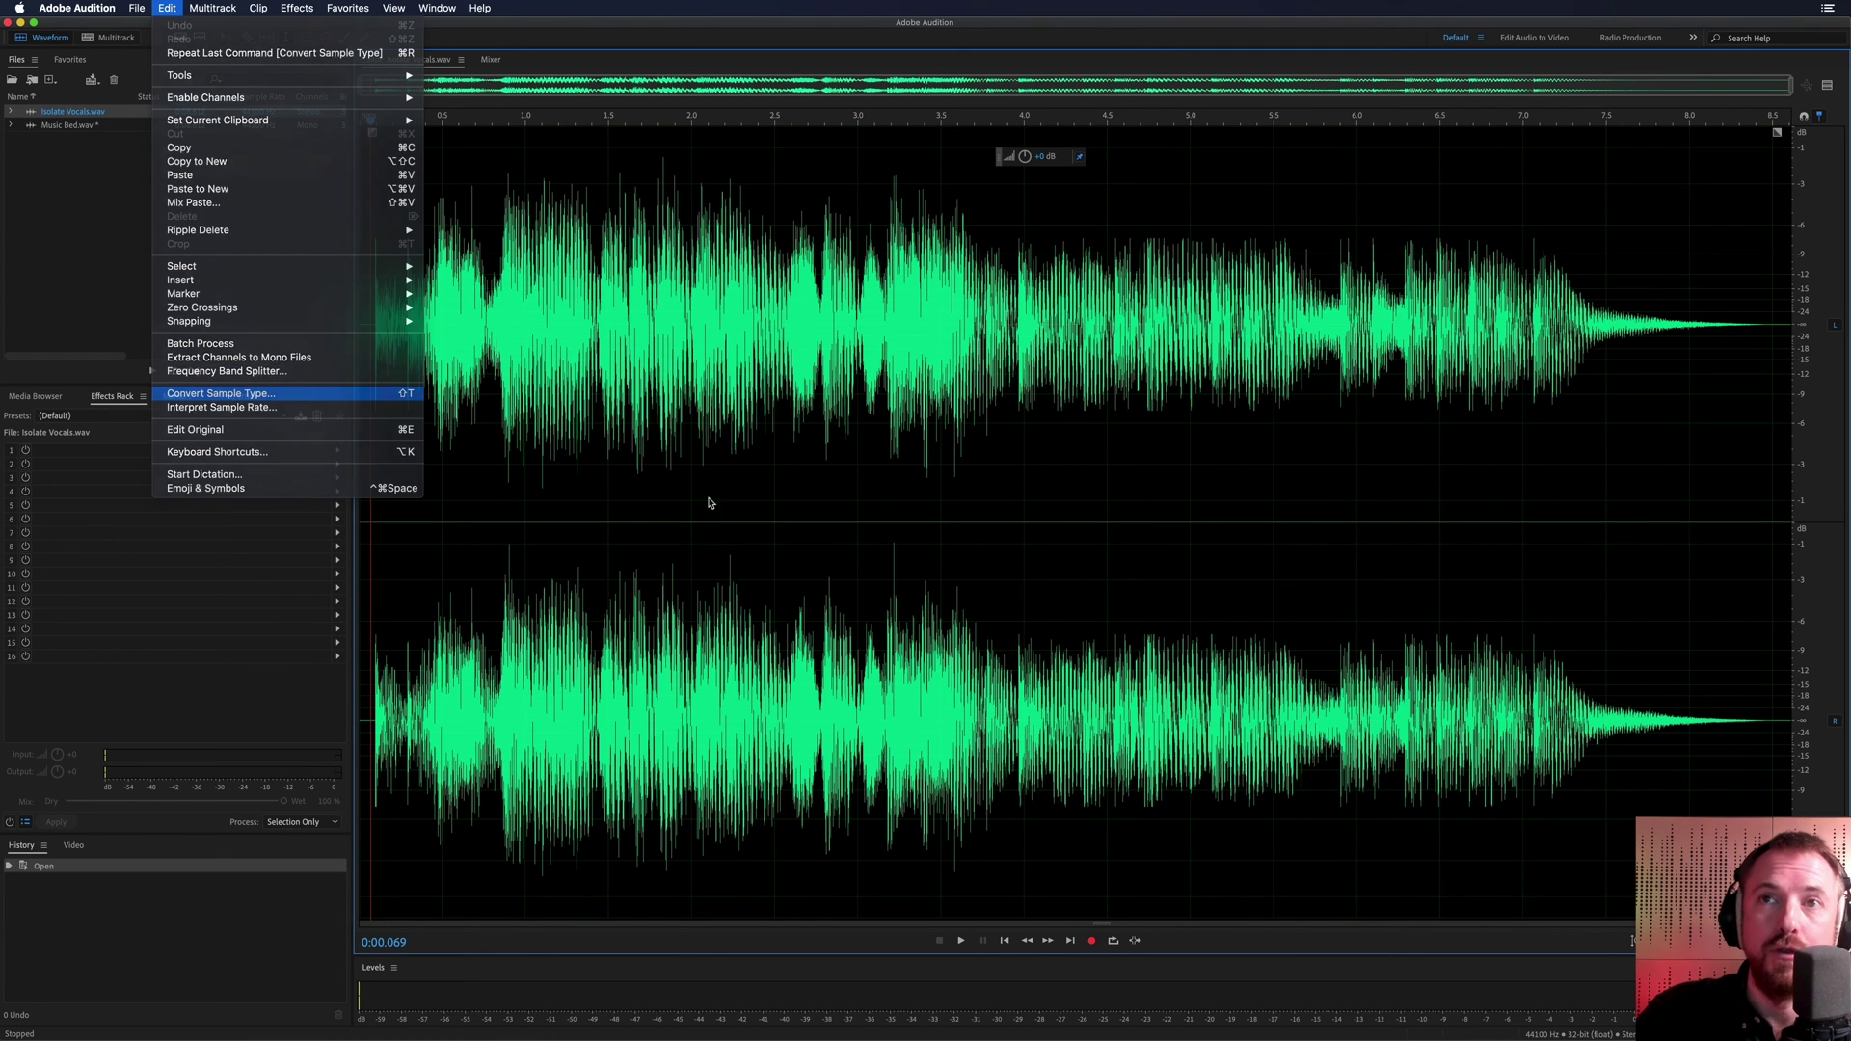
left_click(996, 535)
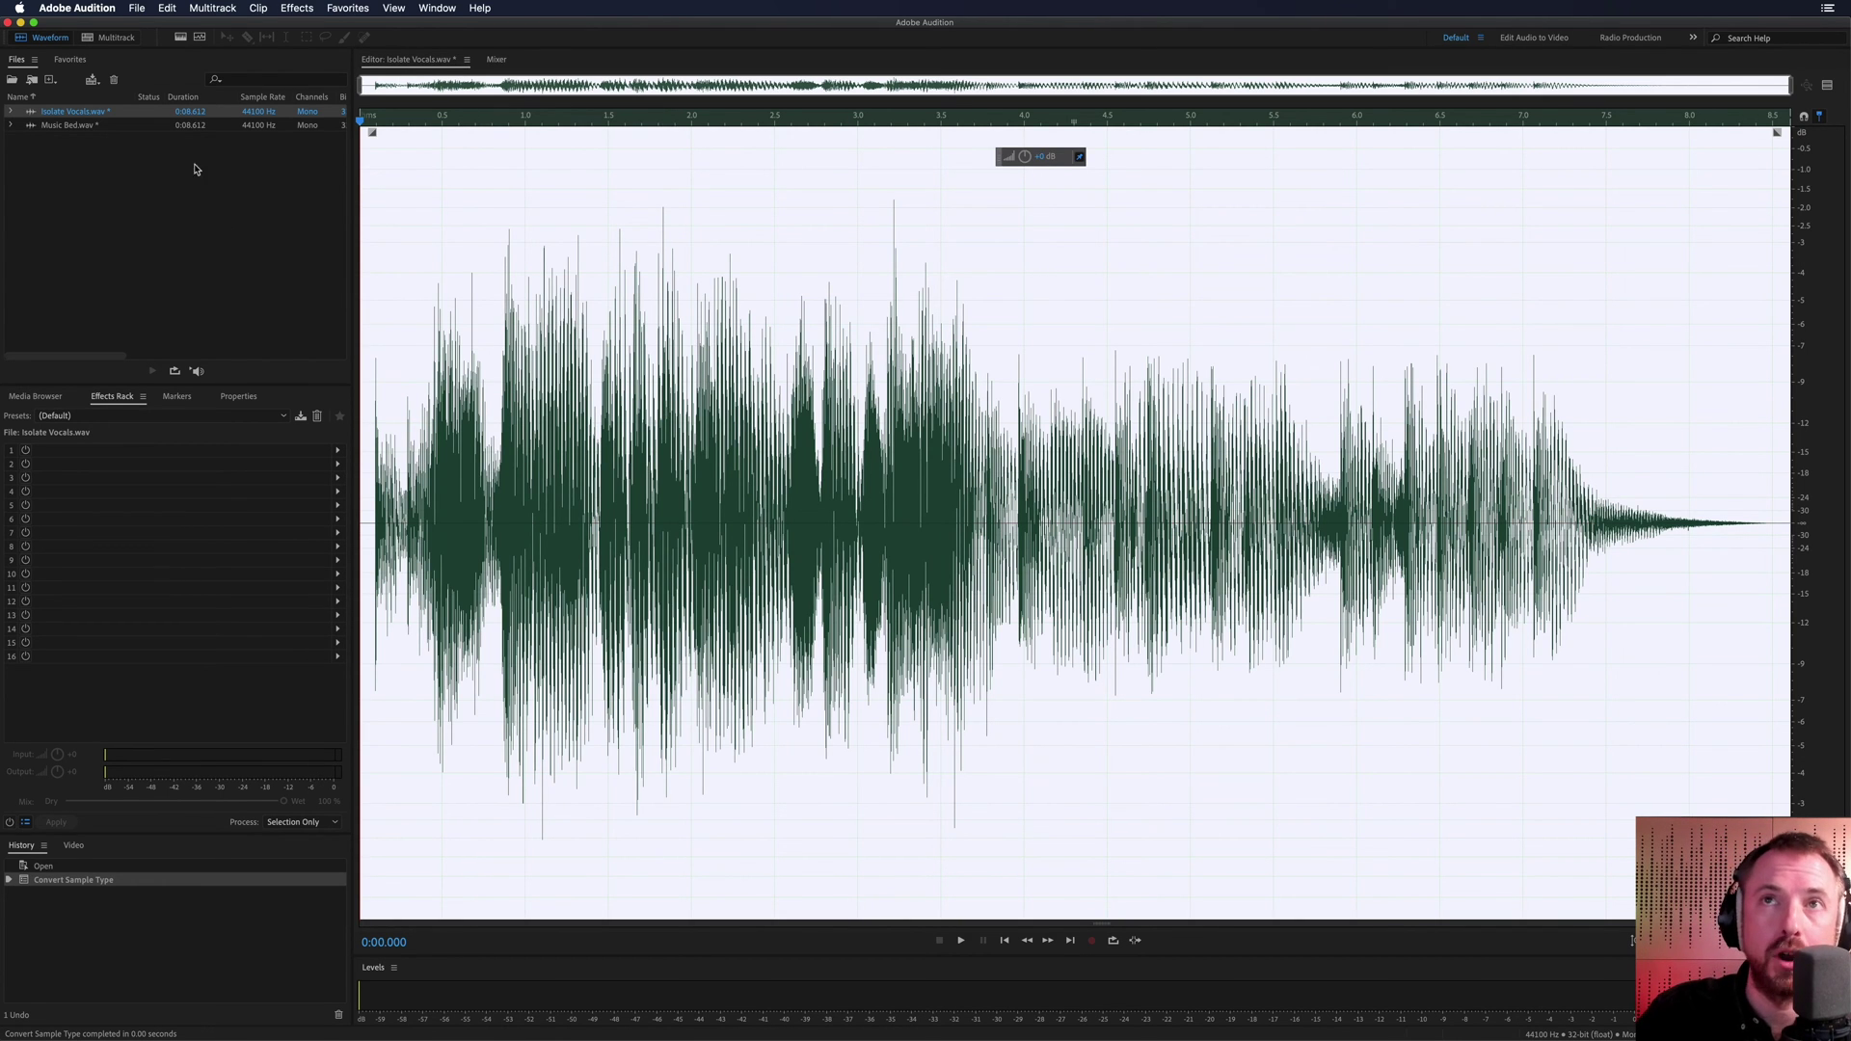
Step: Convert Isolate Vocals.wav back to Stereo with Convert Sample Type
left_click(168, 8)
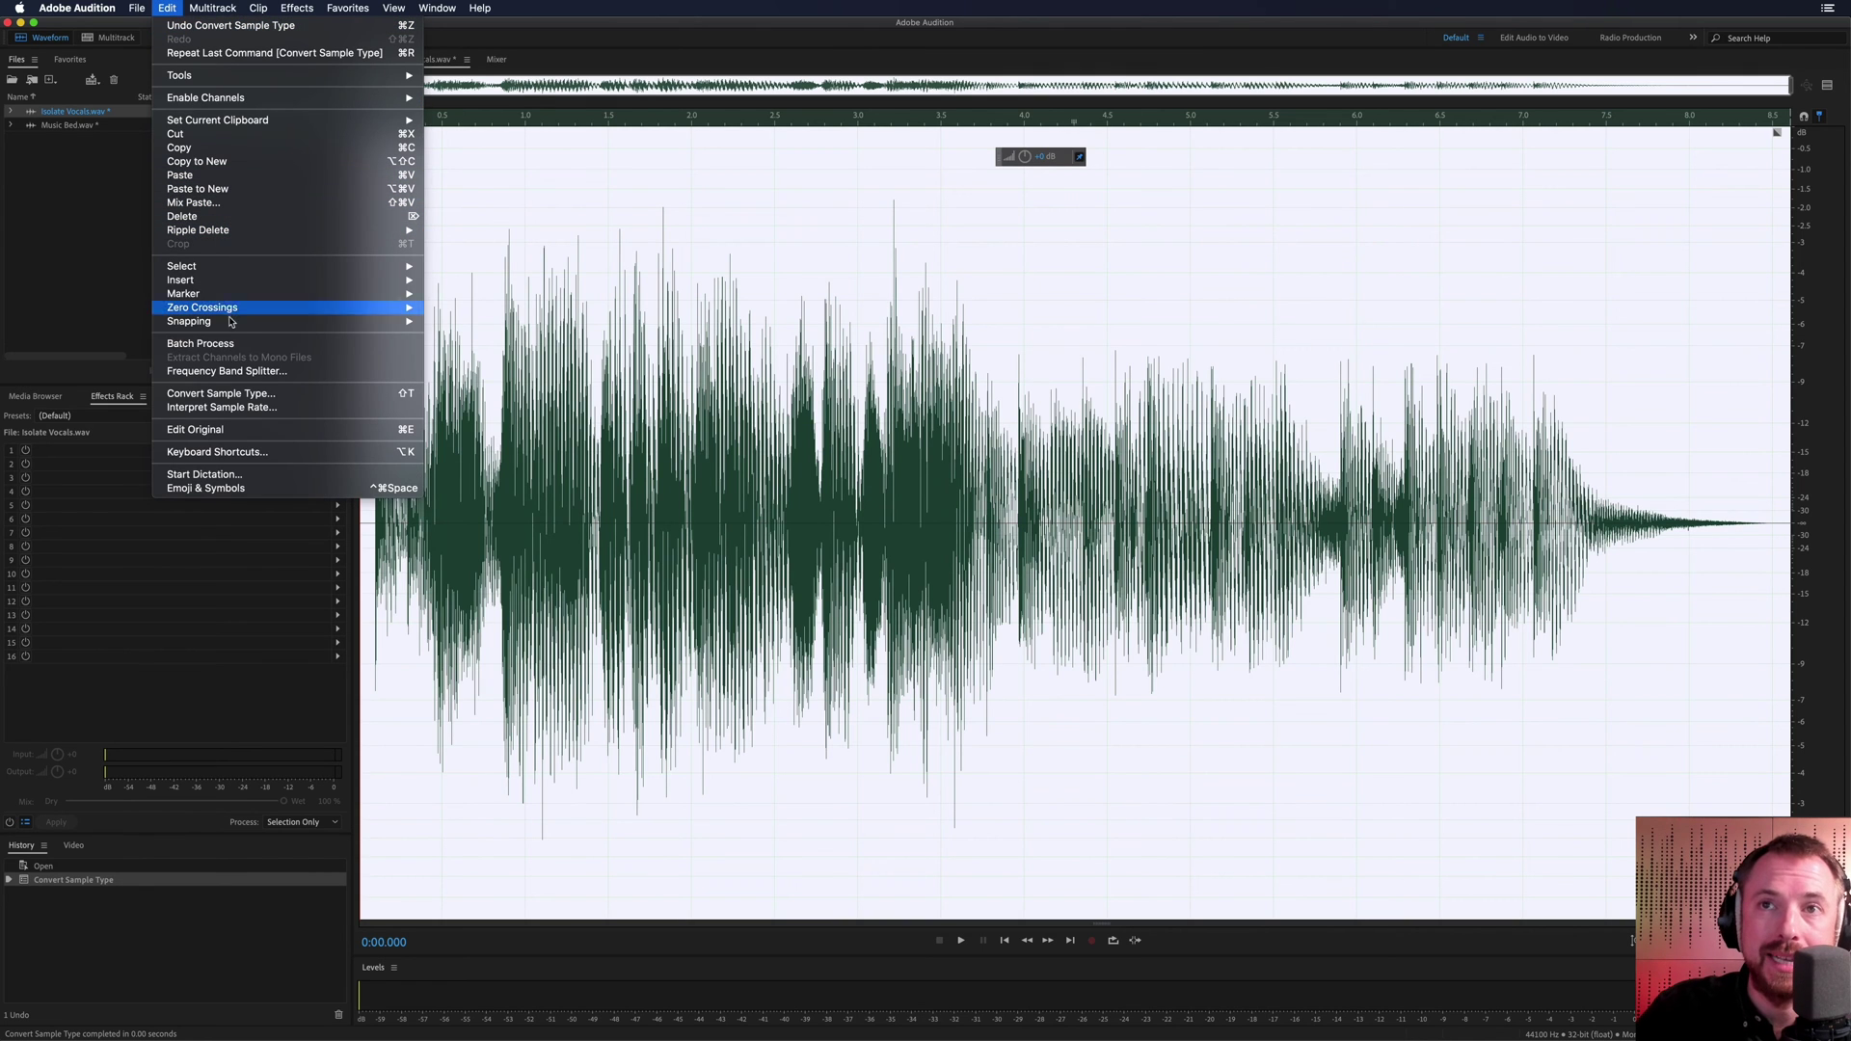
left_click(248, 395)
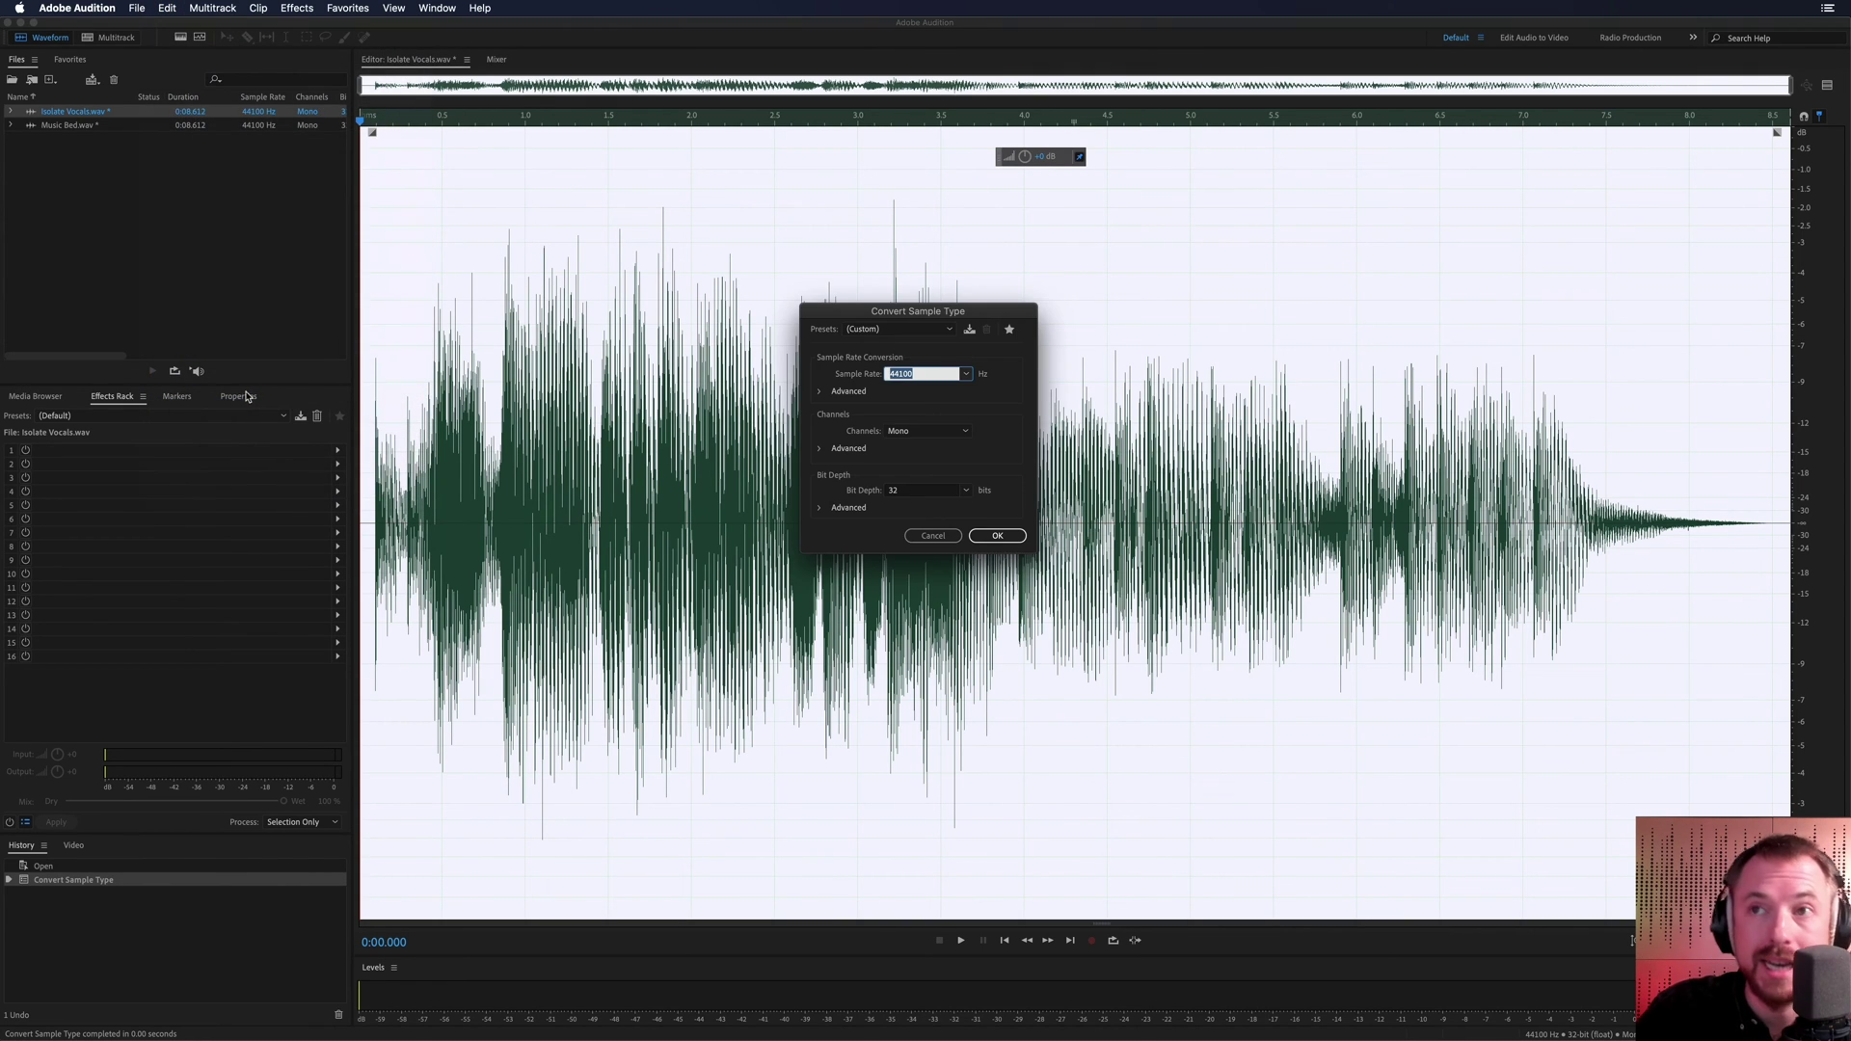
left_click(961, 434)
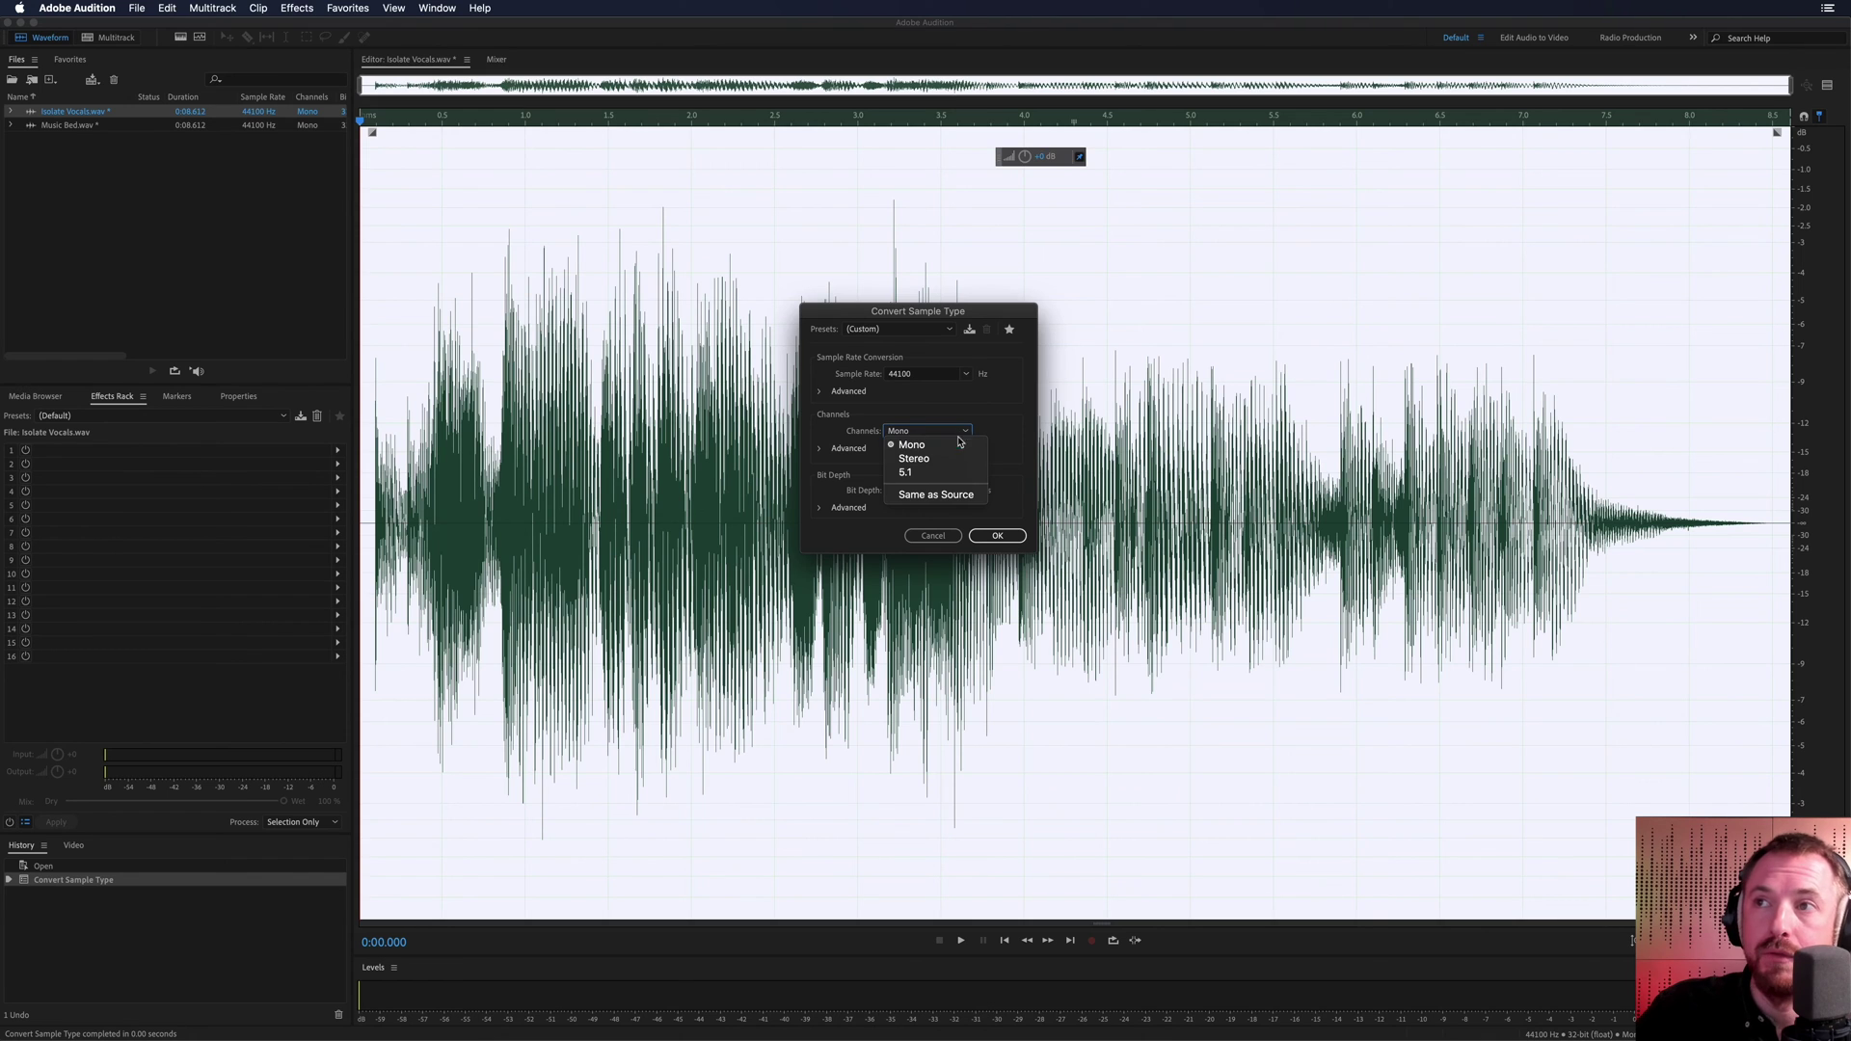
left_click(924, 459)
left_click(997, 535)
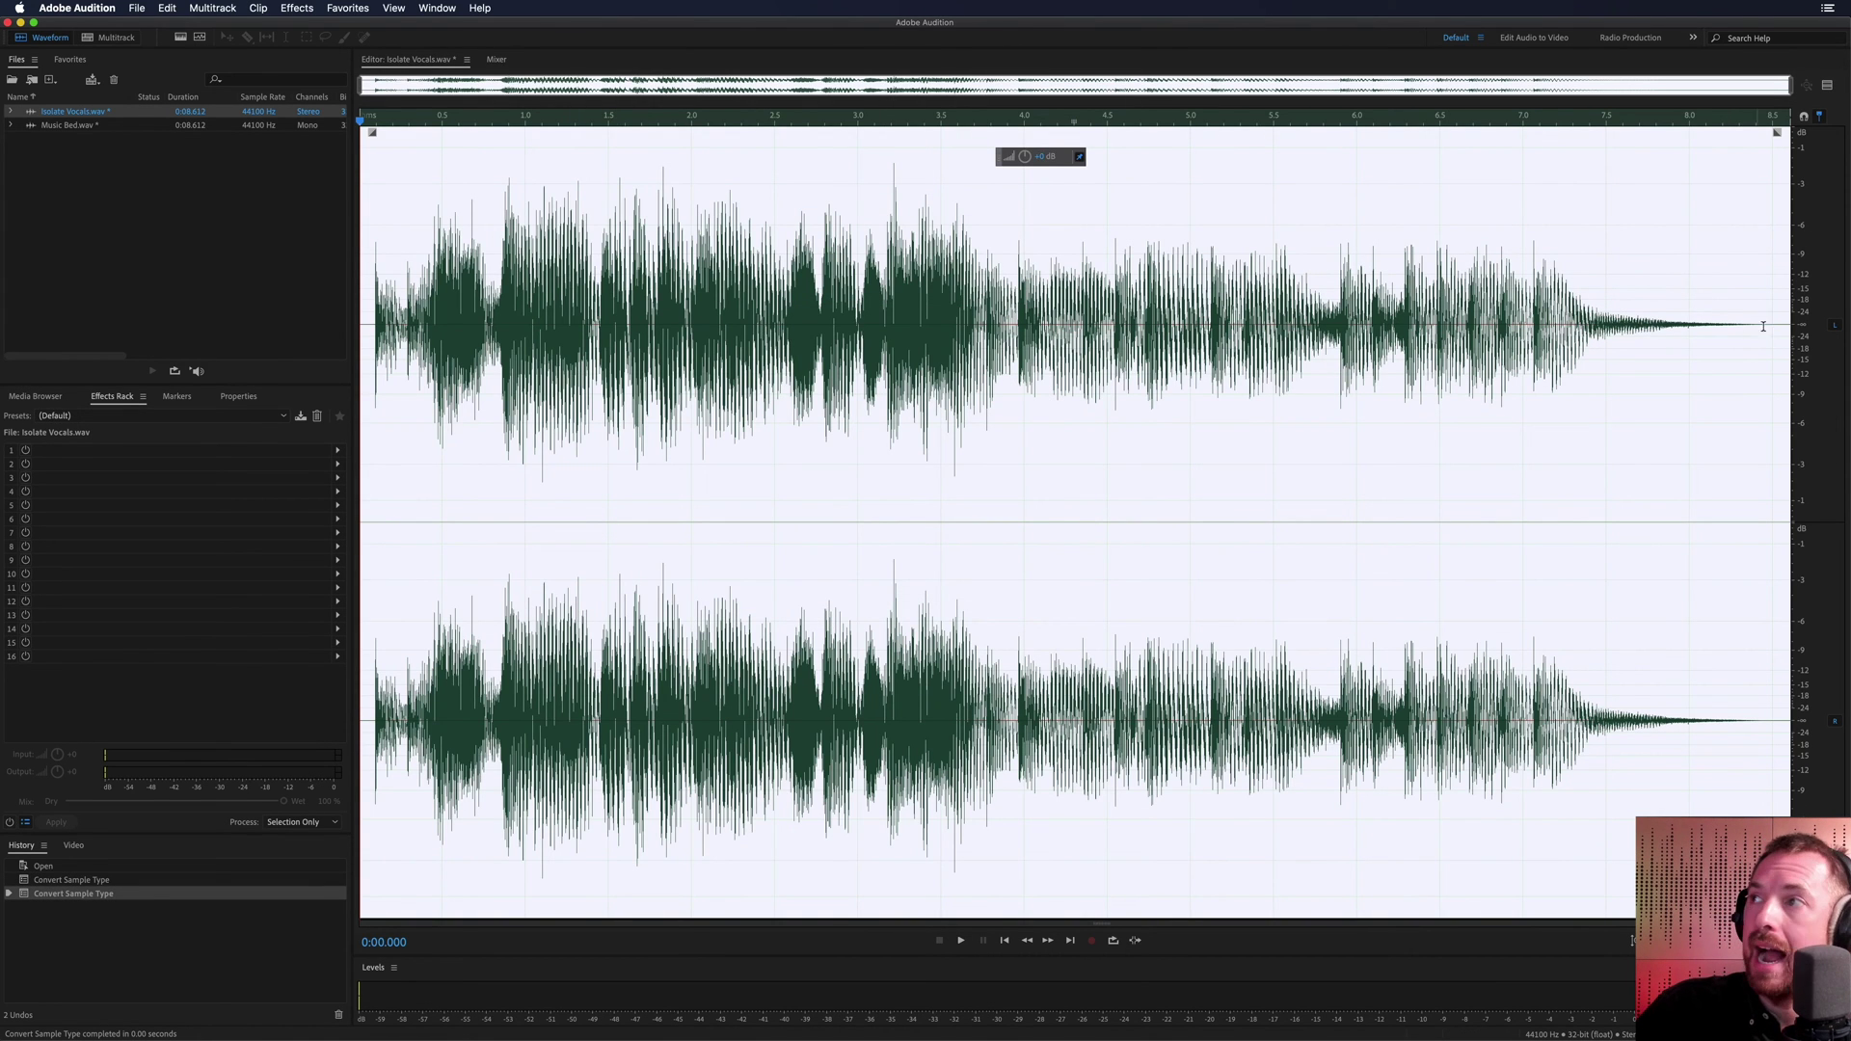
Step: Delete the right channel of Isolate Vocals.wav to silence, play it, then open Music Bed.wav
left_click(1834, 325)
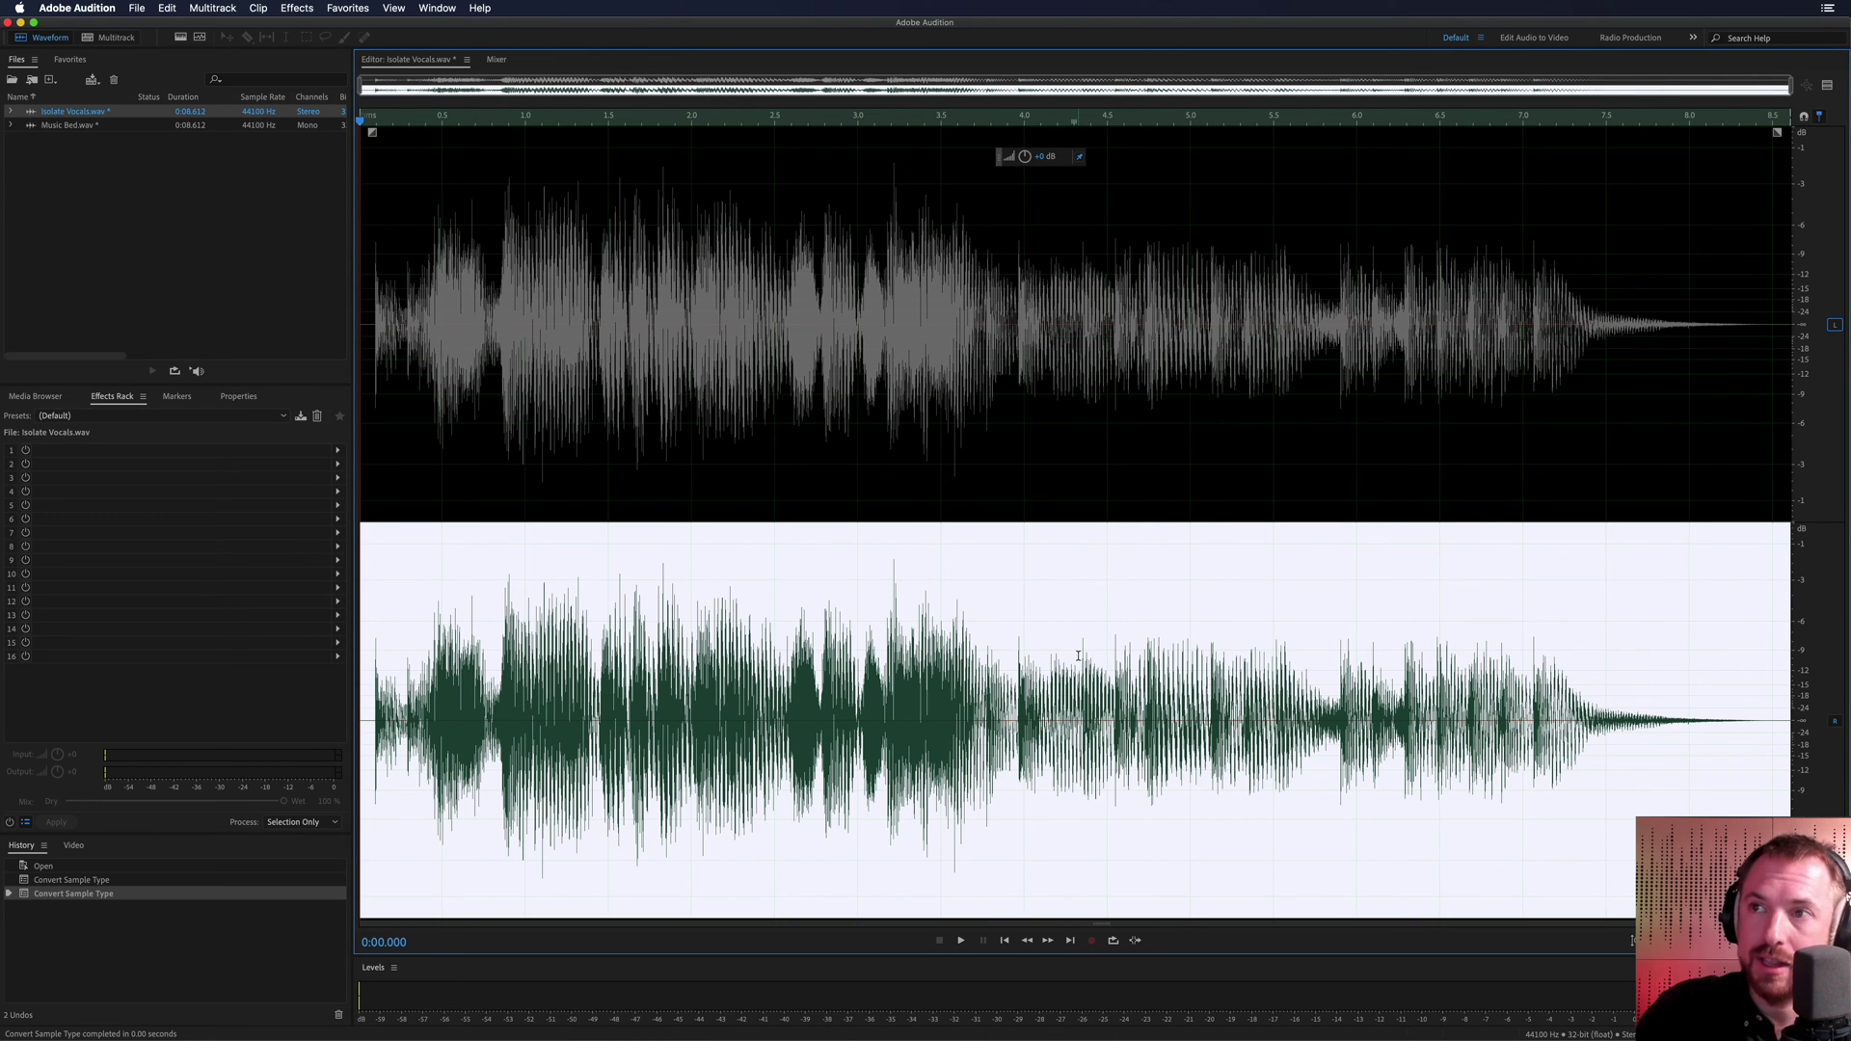
key("Delete")
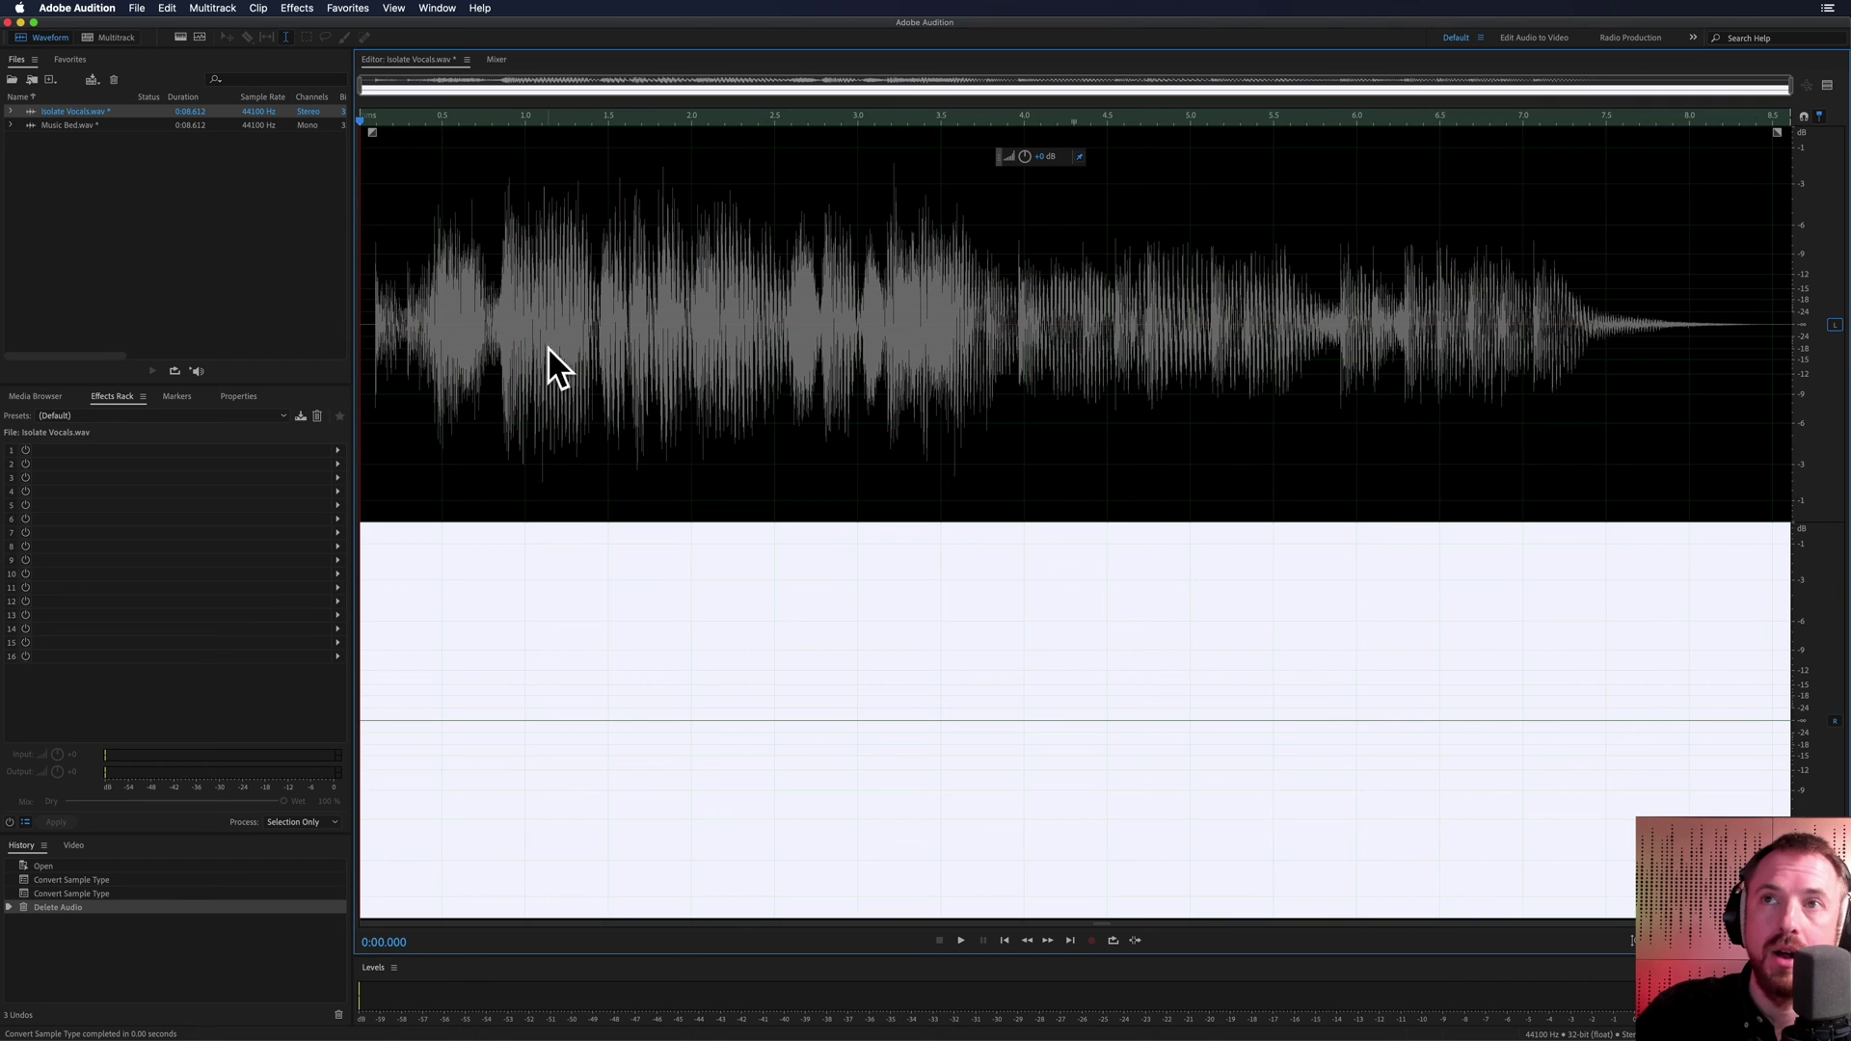
left_click(1833, 327)
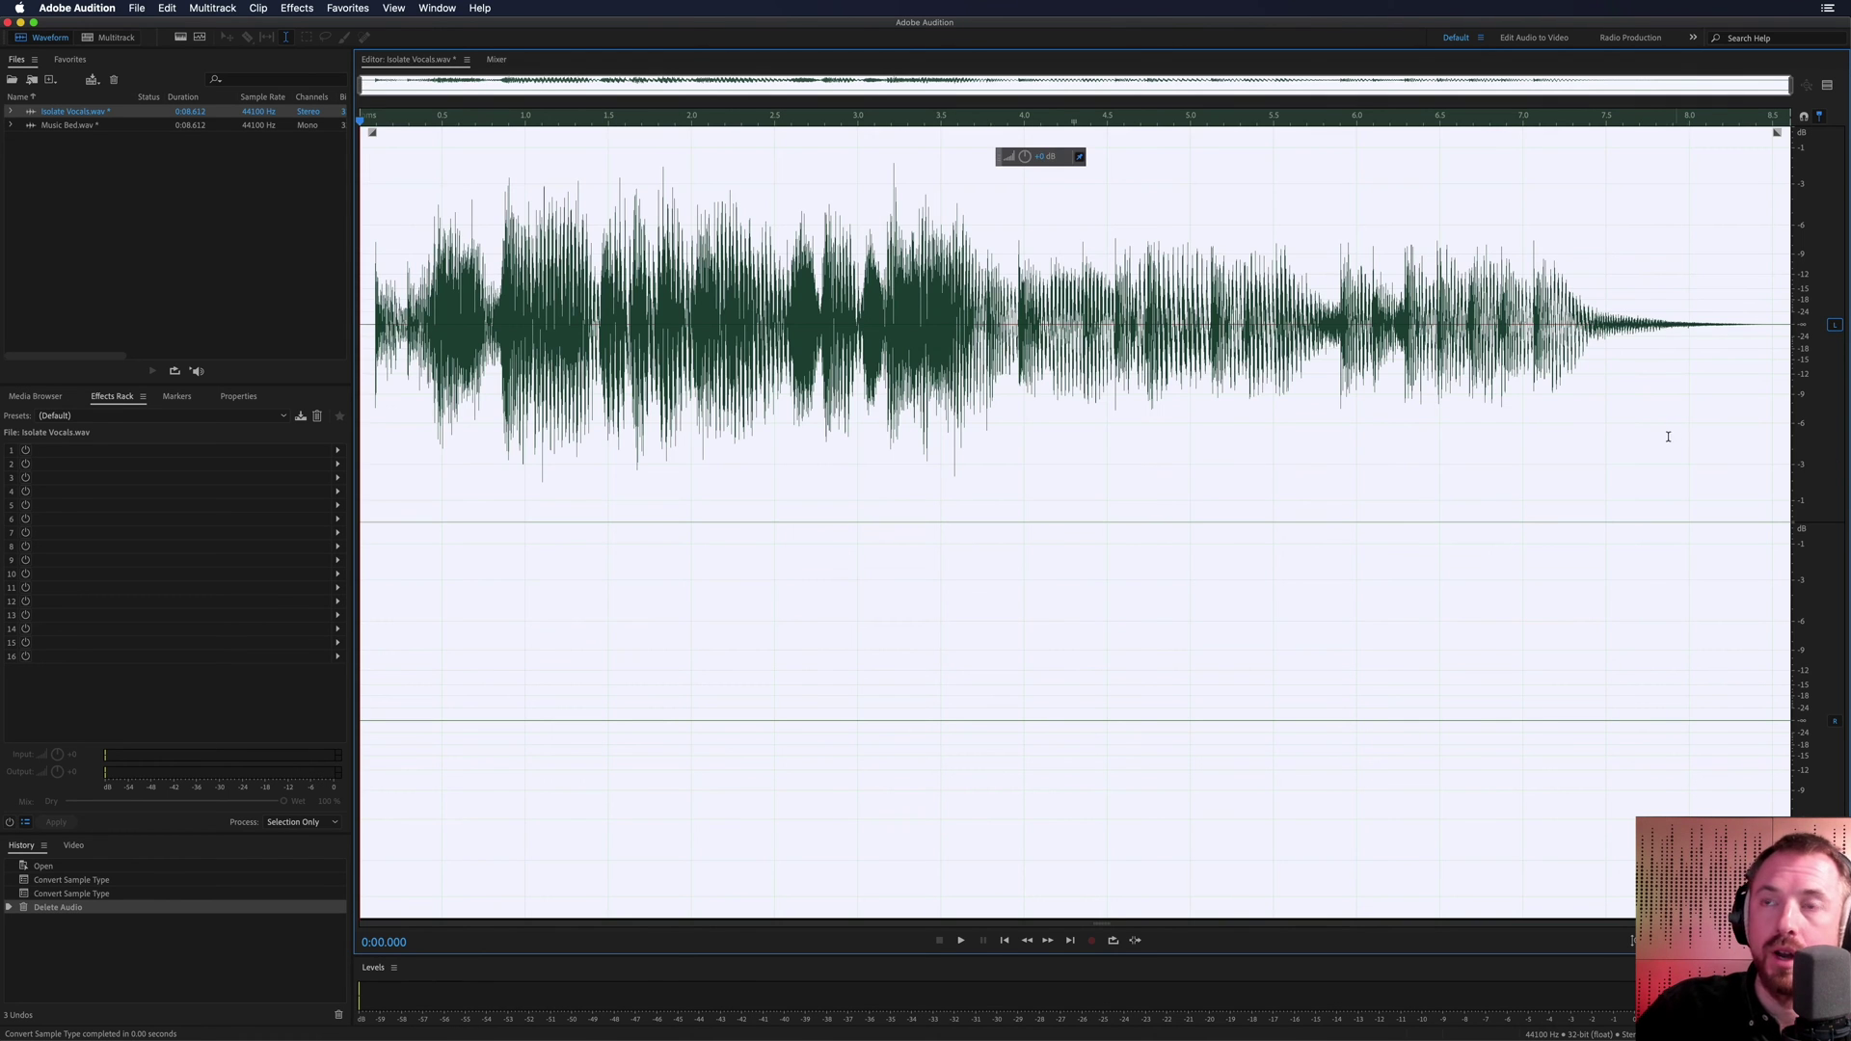
key("space")
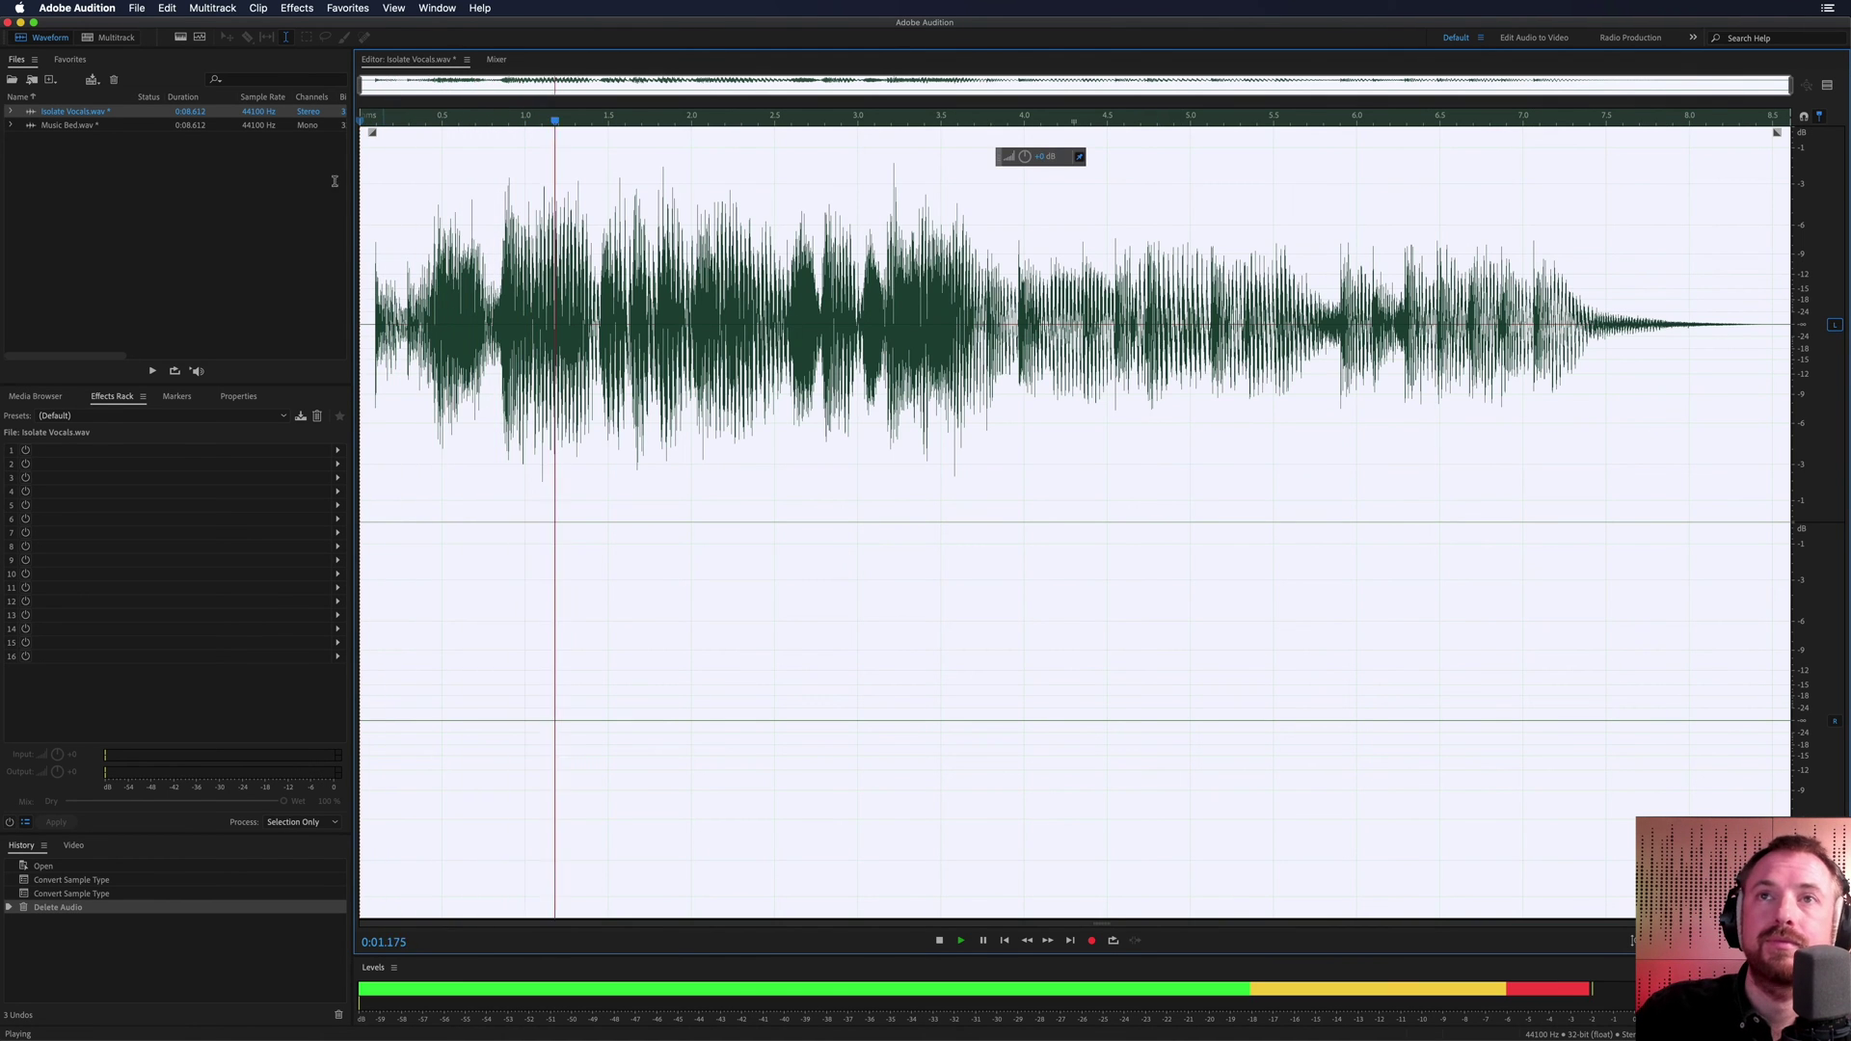
double_click(95, 125)
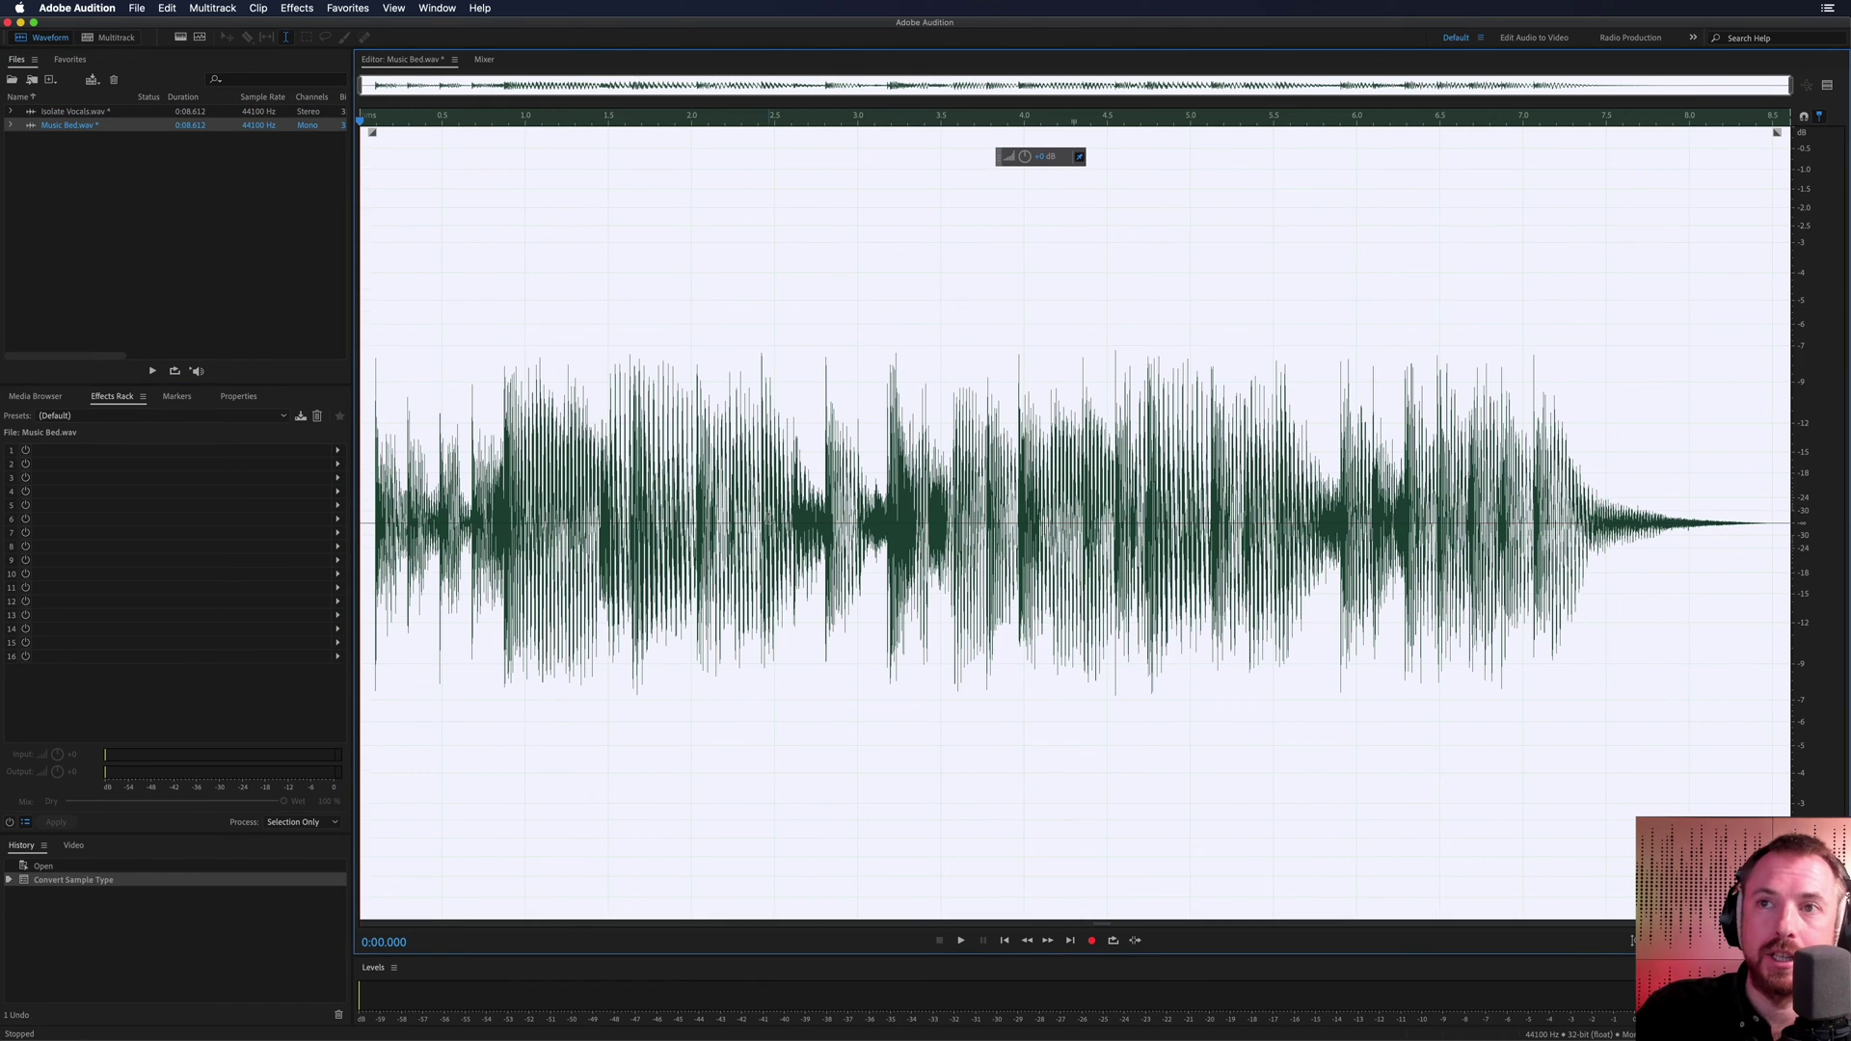
Step: Copy all of Music Bed.wav and paste it into the right channel of Isolate Vocals.wav, then preview
key("space")
key("space")
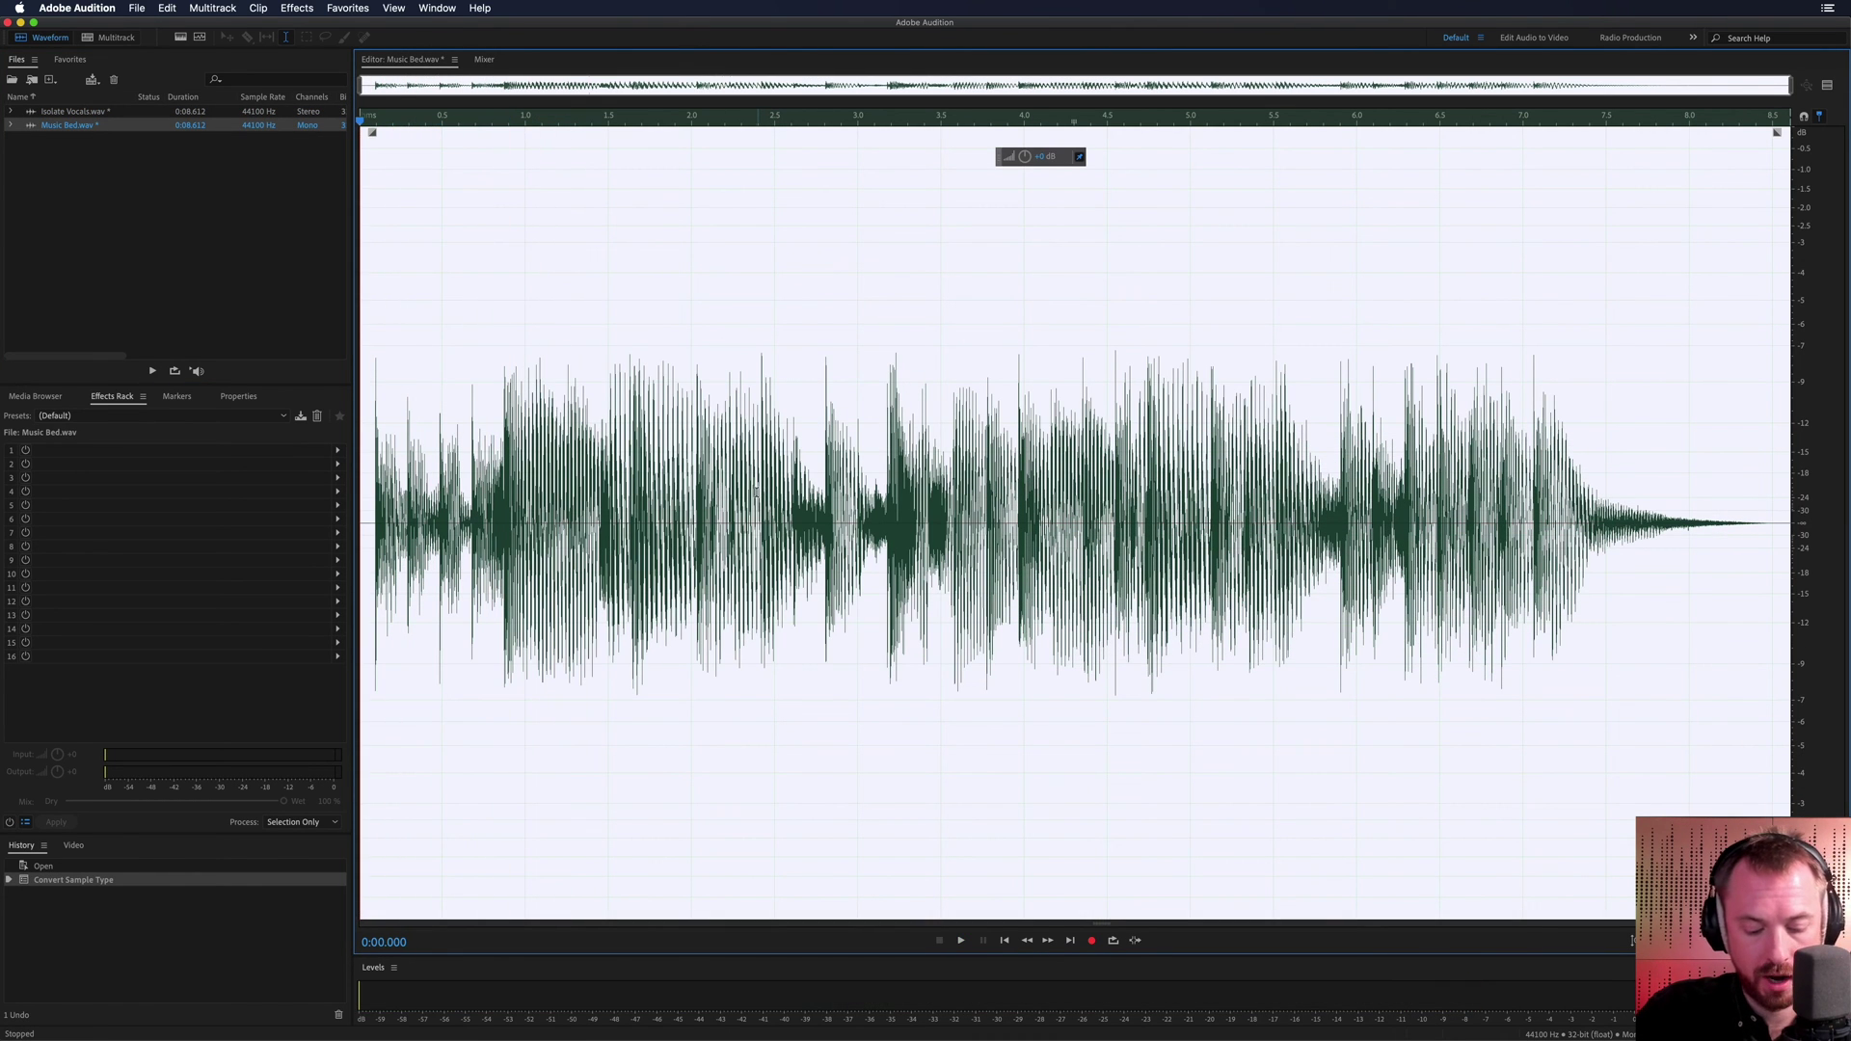
key("ctrl+c")
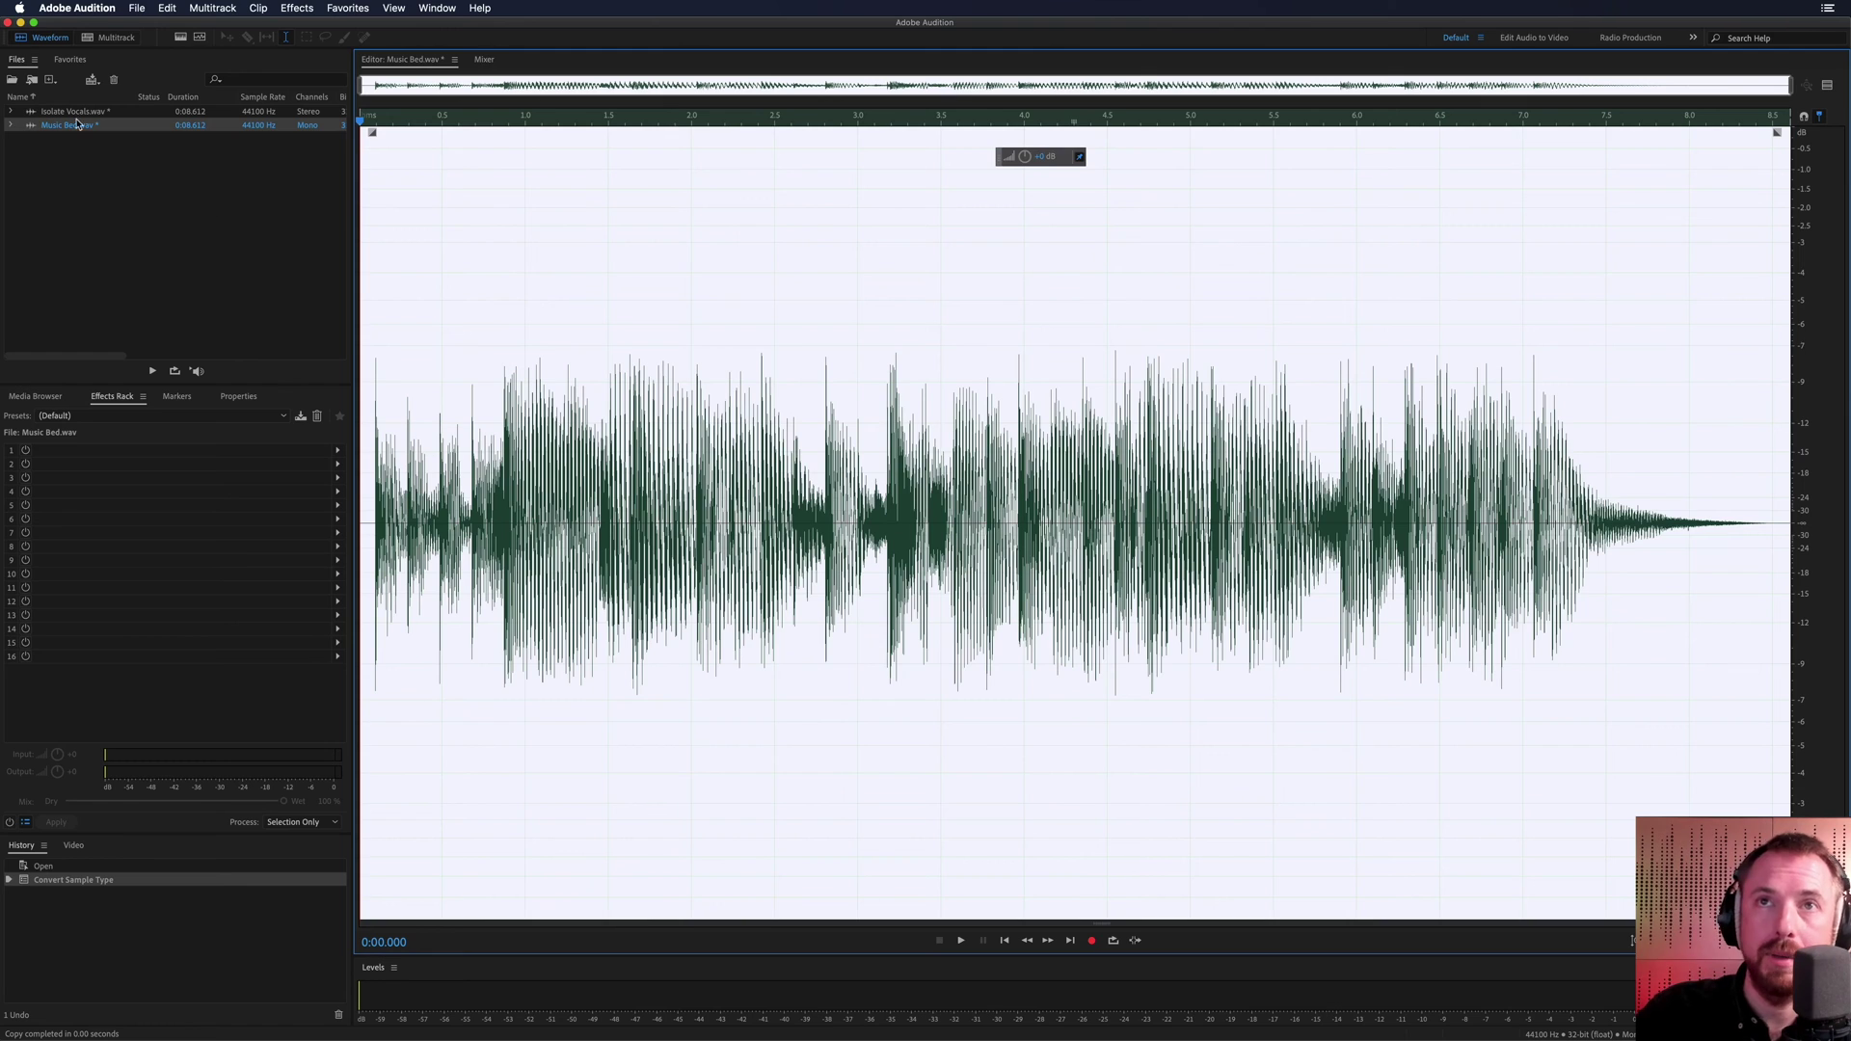
double_click(74, 112)
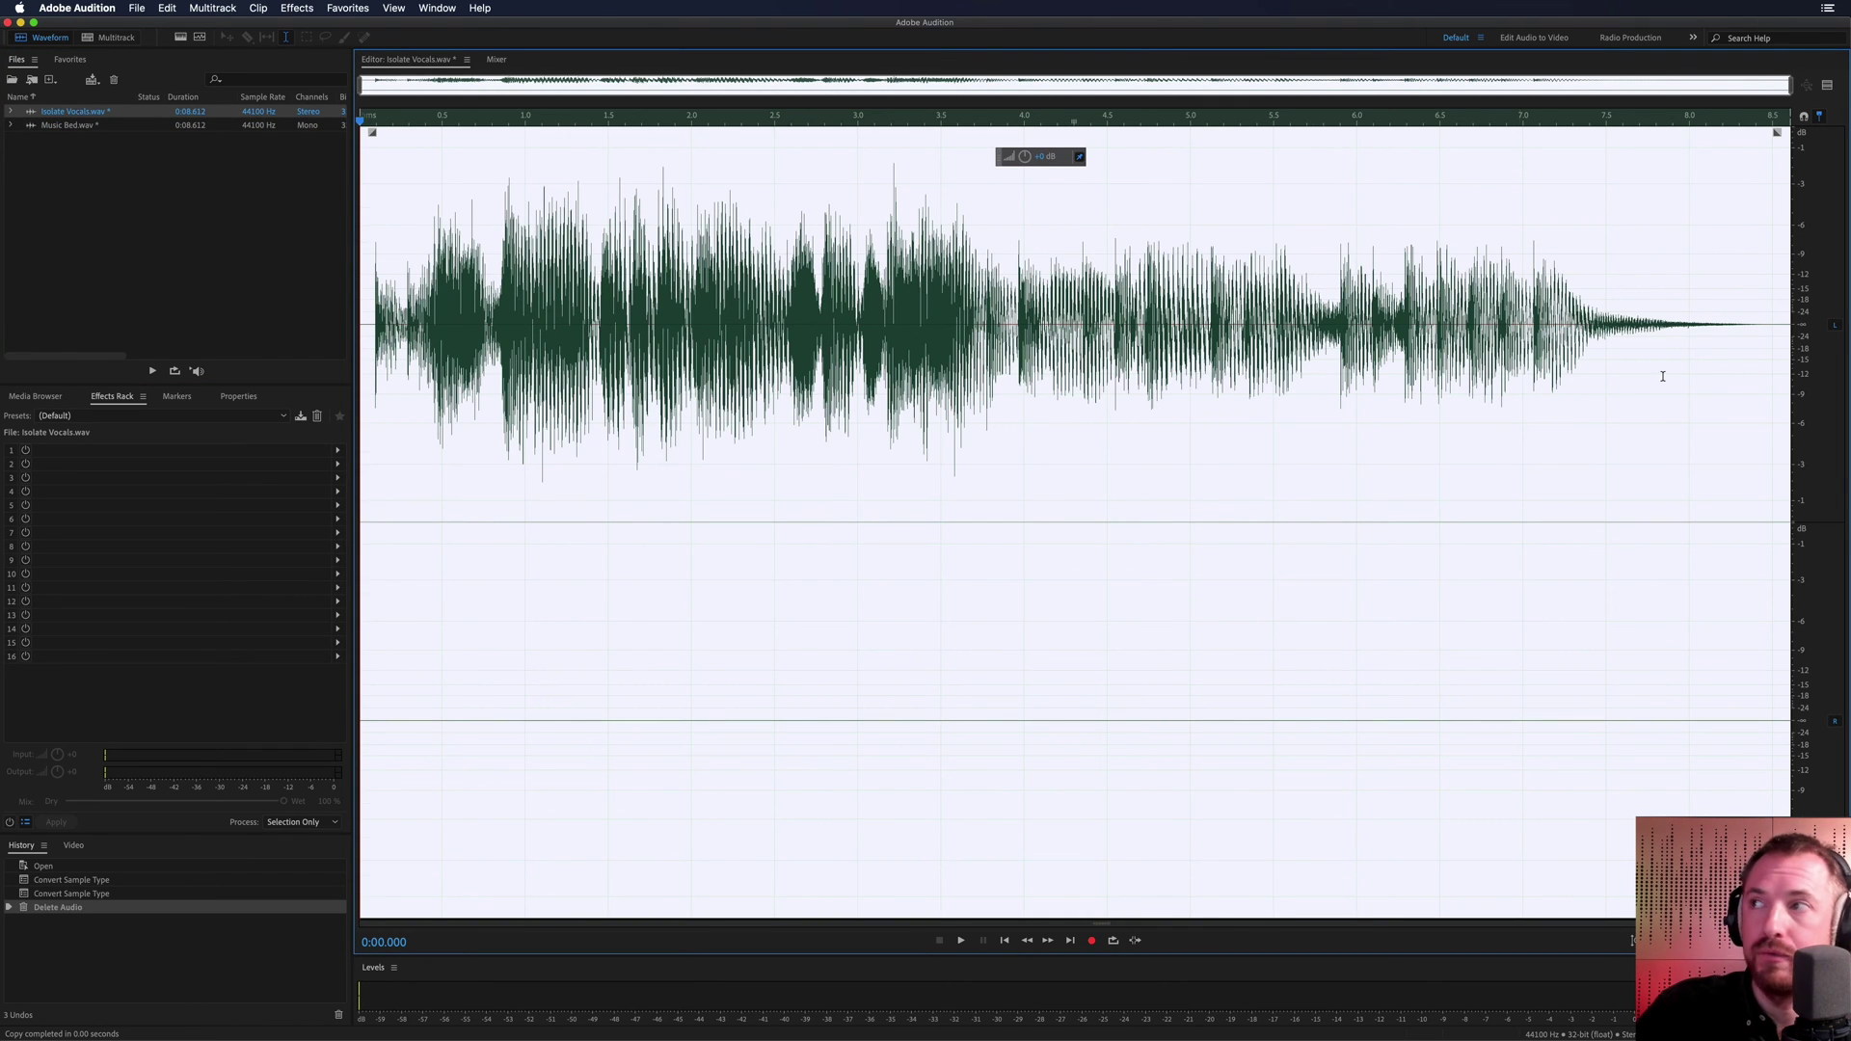
left_click(1834, 326)
key("super+v")
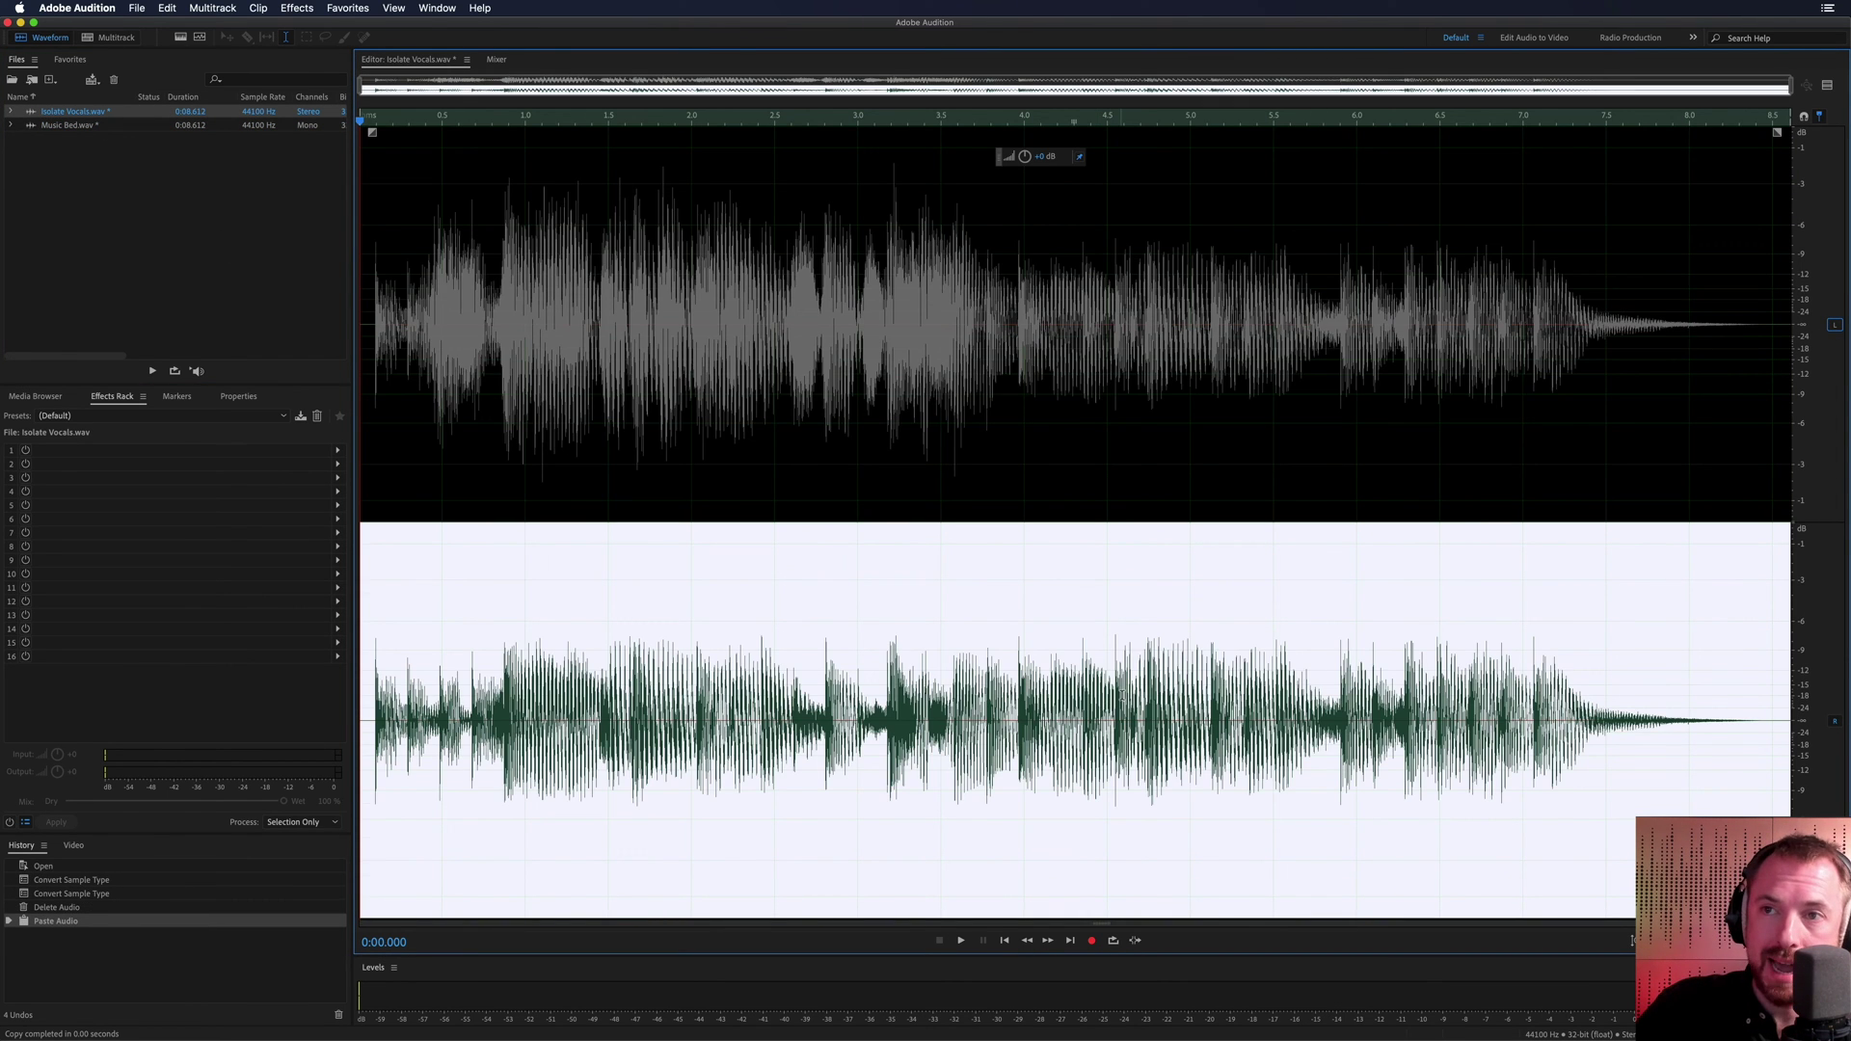
key("space")
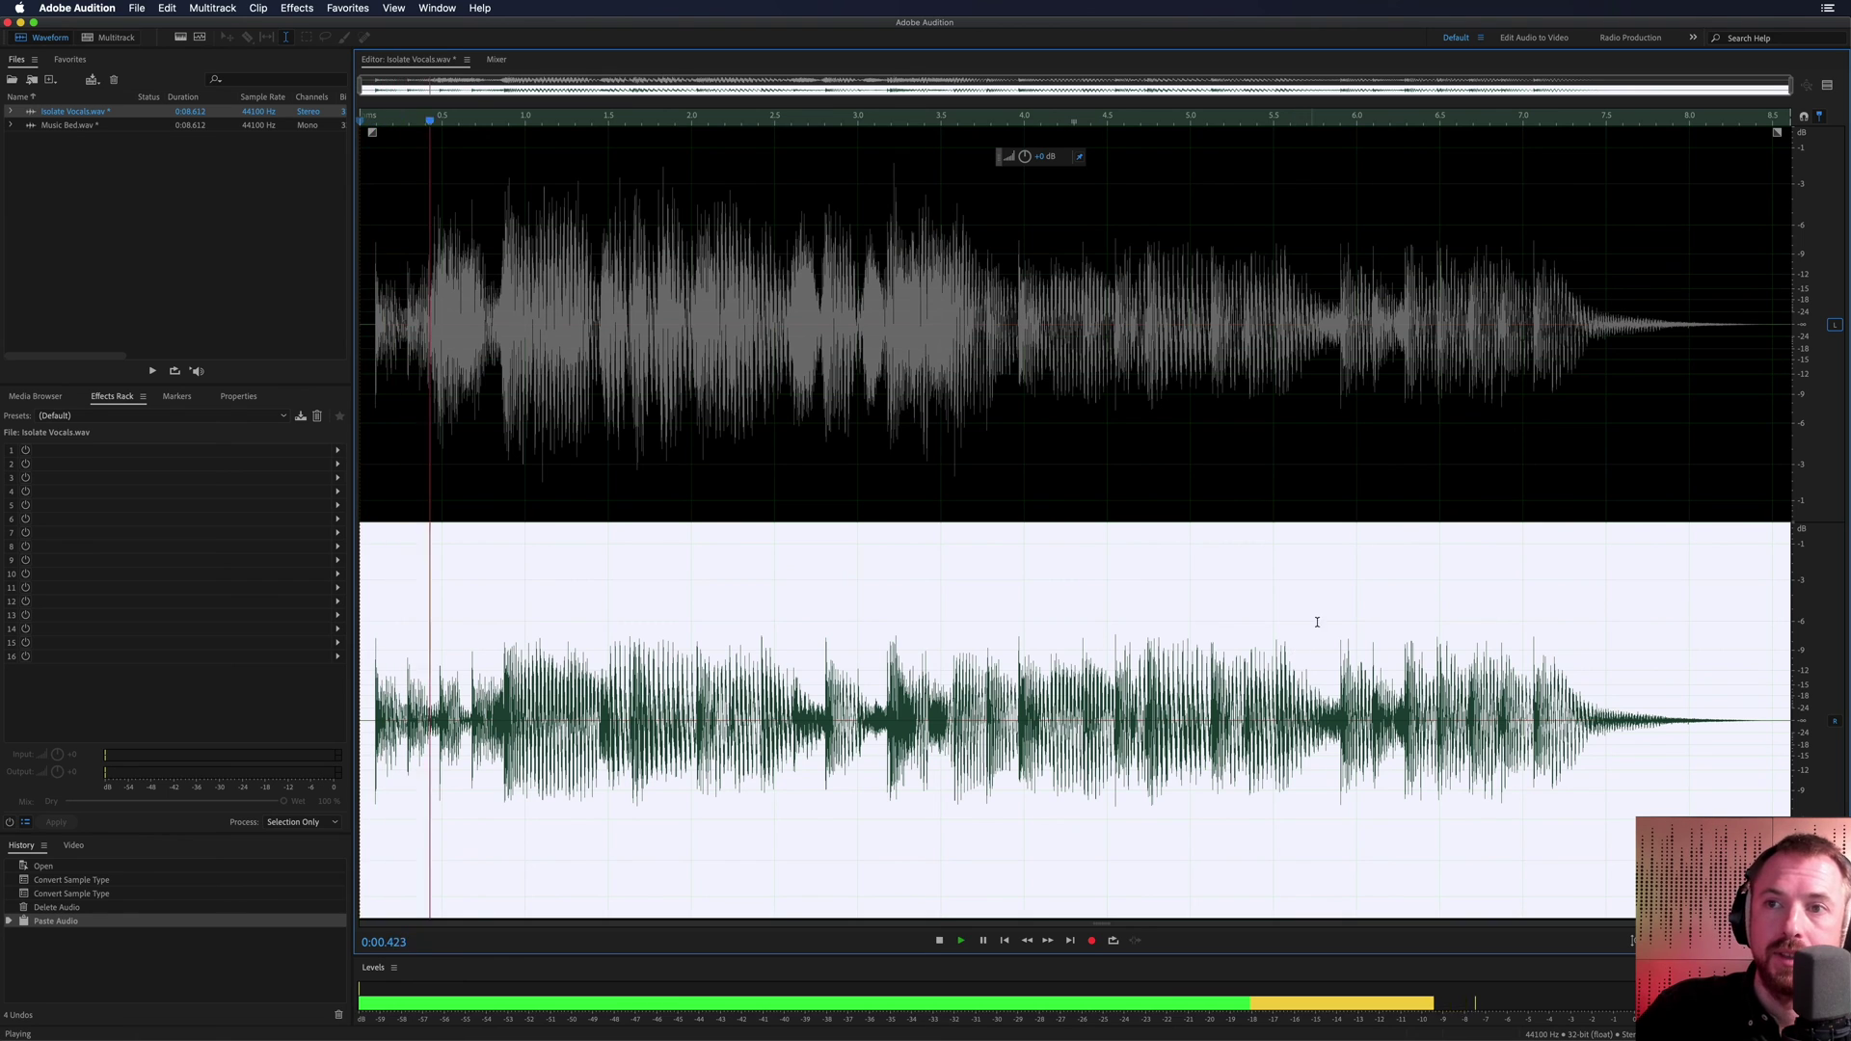
key("space")
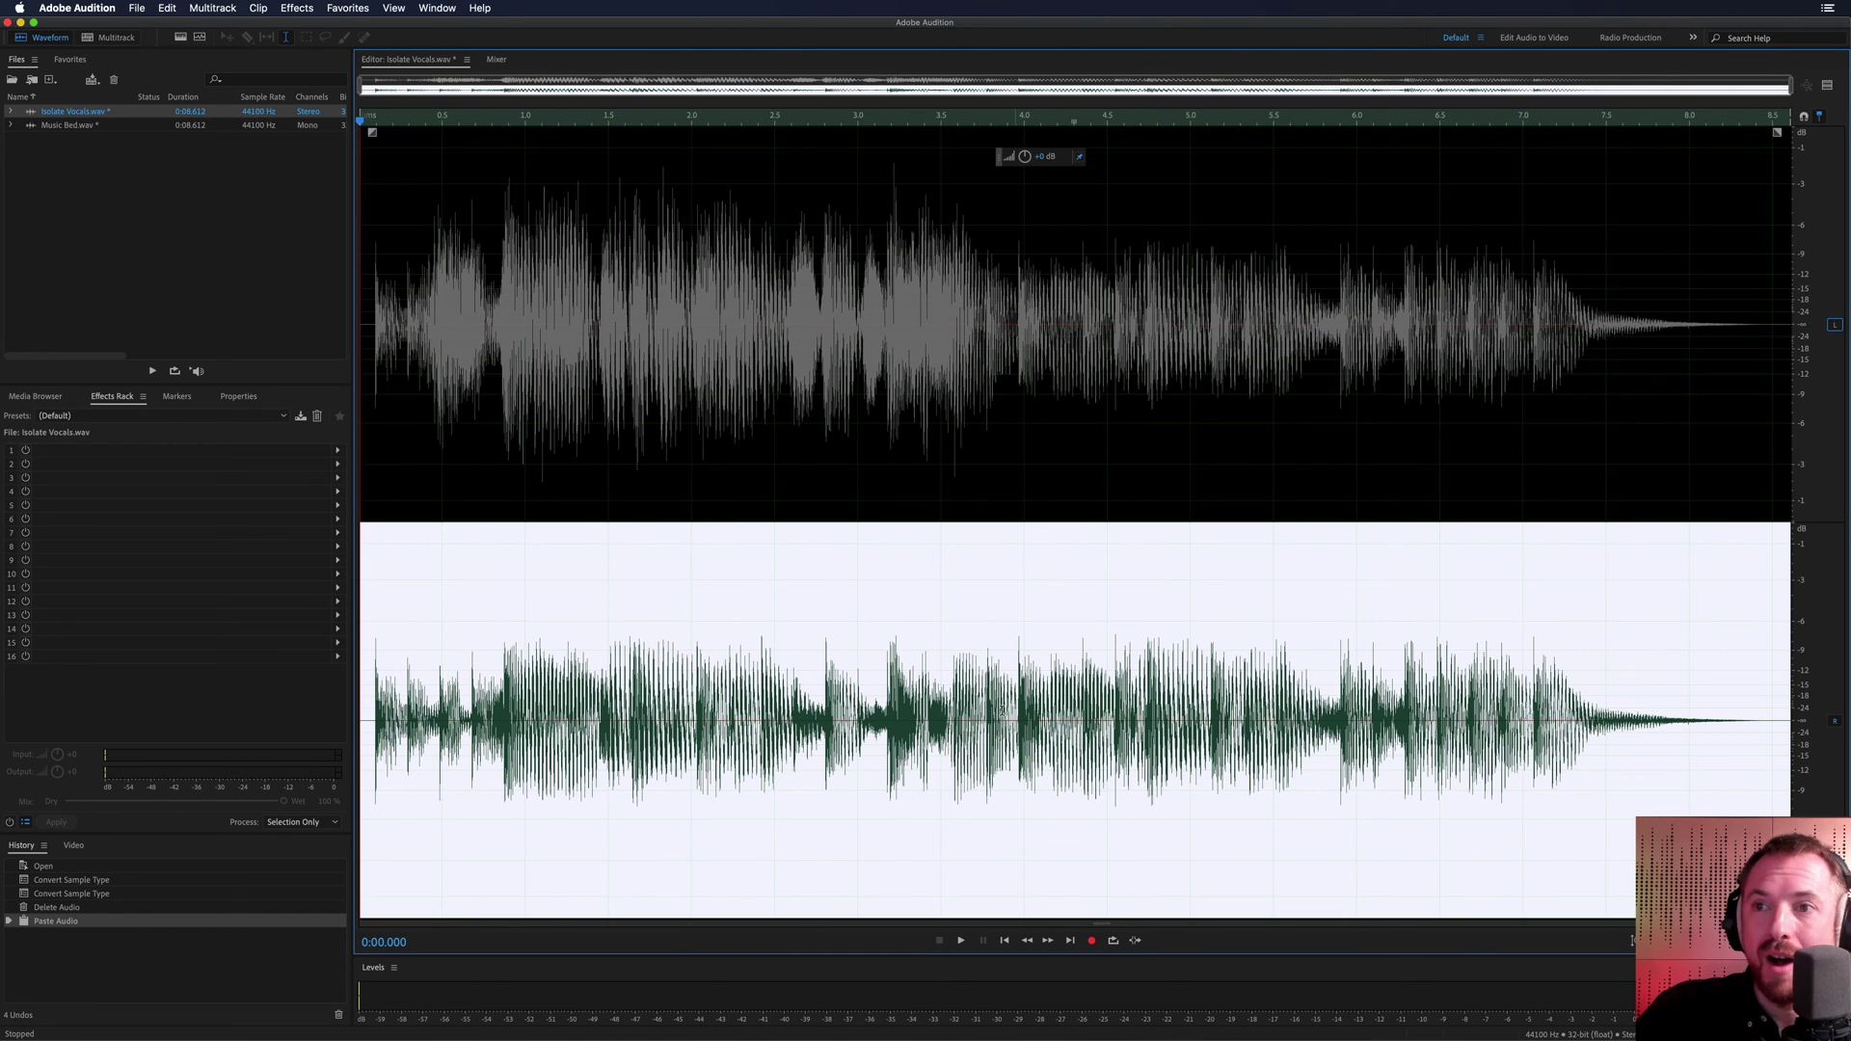
Step: Apply Invert to the right-channel music, re-enable the left channel, and play both channels
left_click(306, 9)
left_click(303, 75)
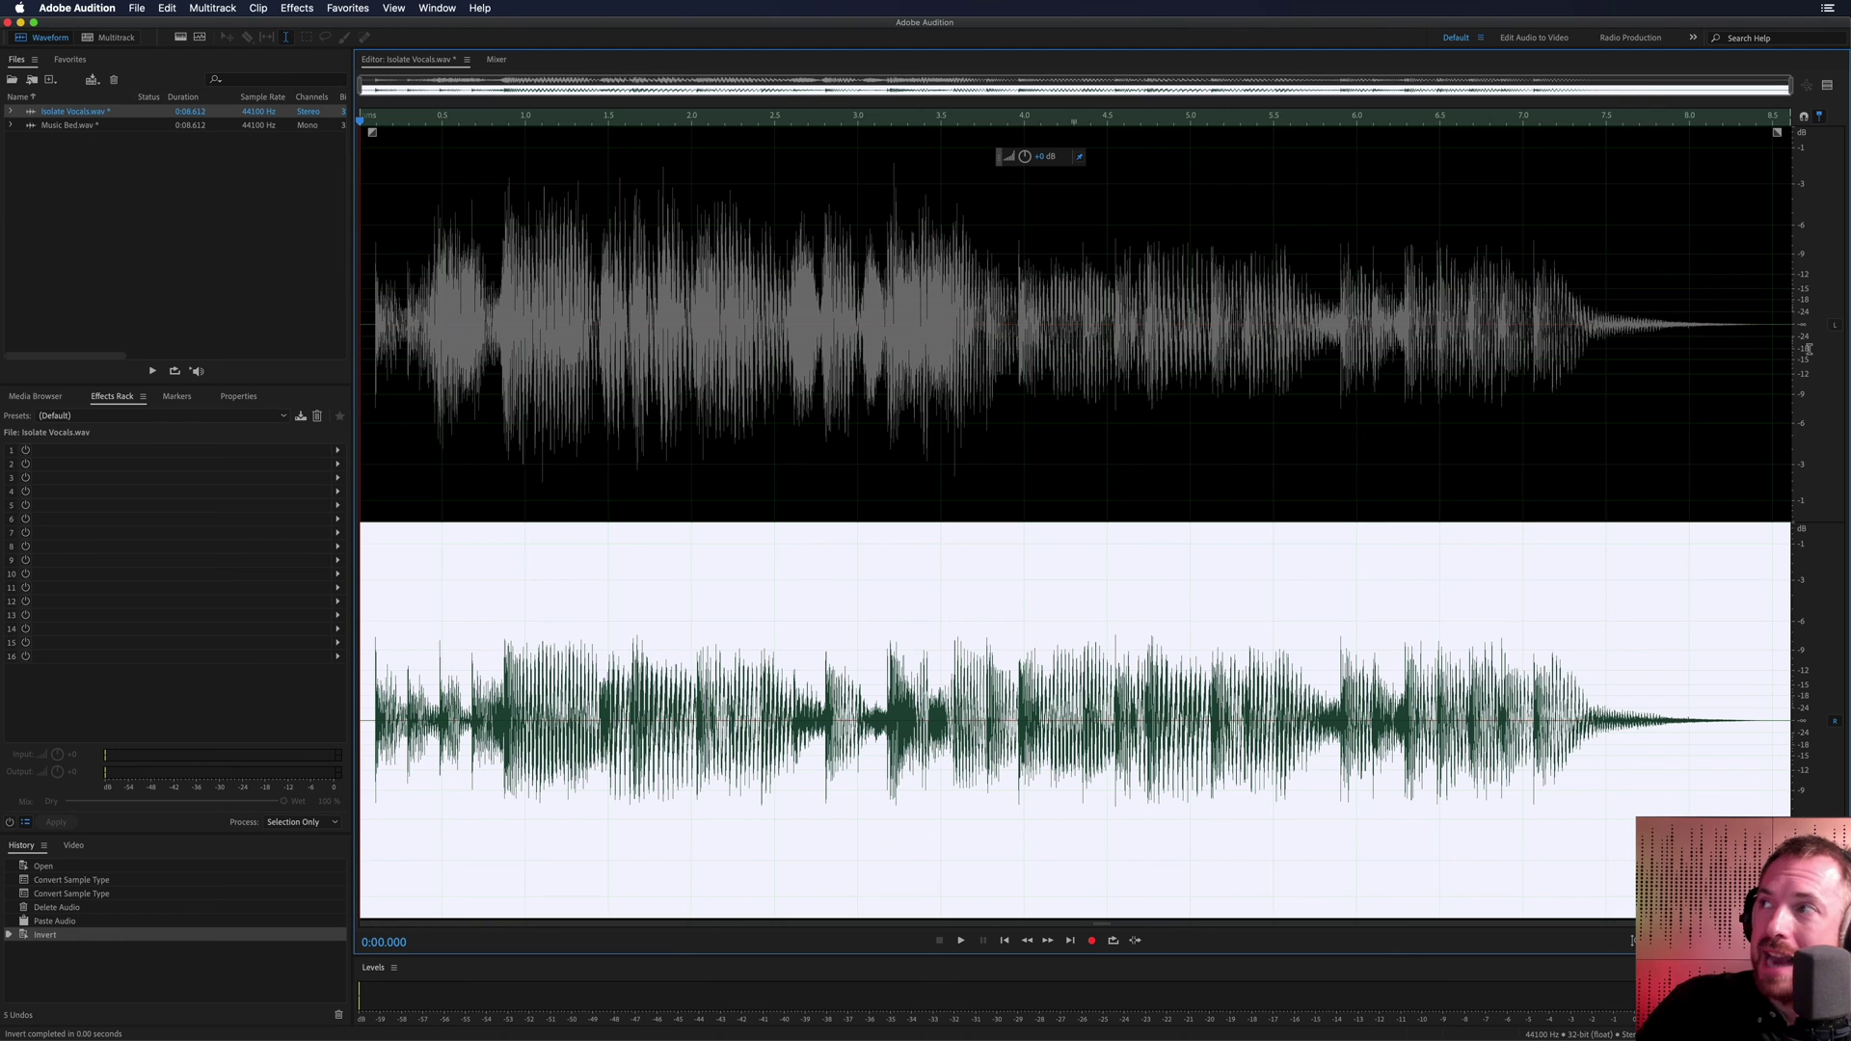
left_click(1835, 326)
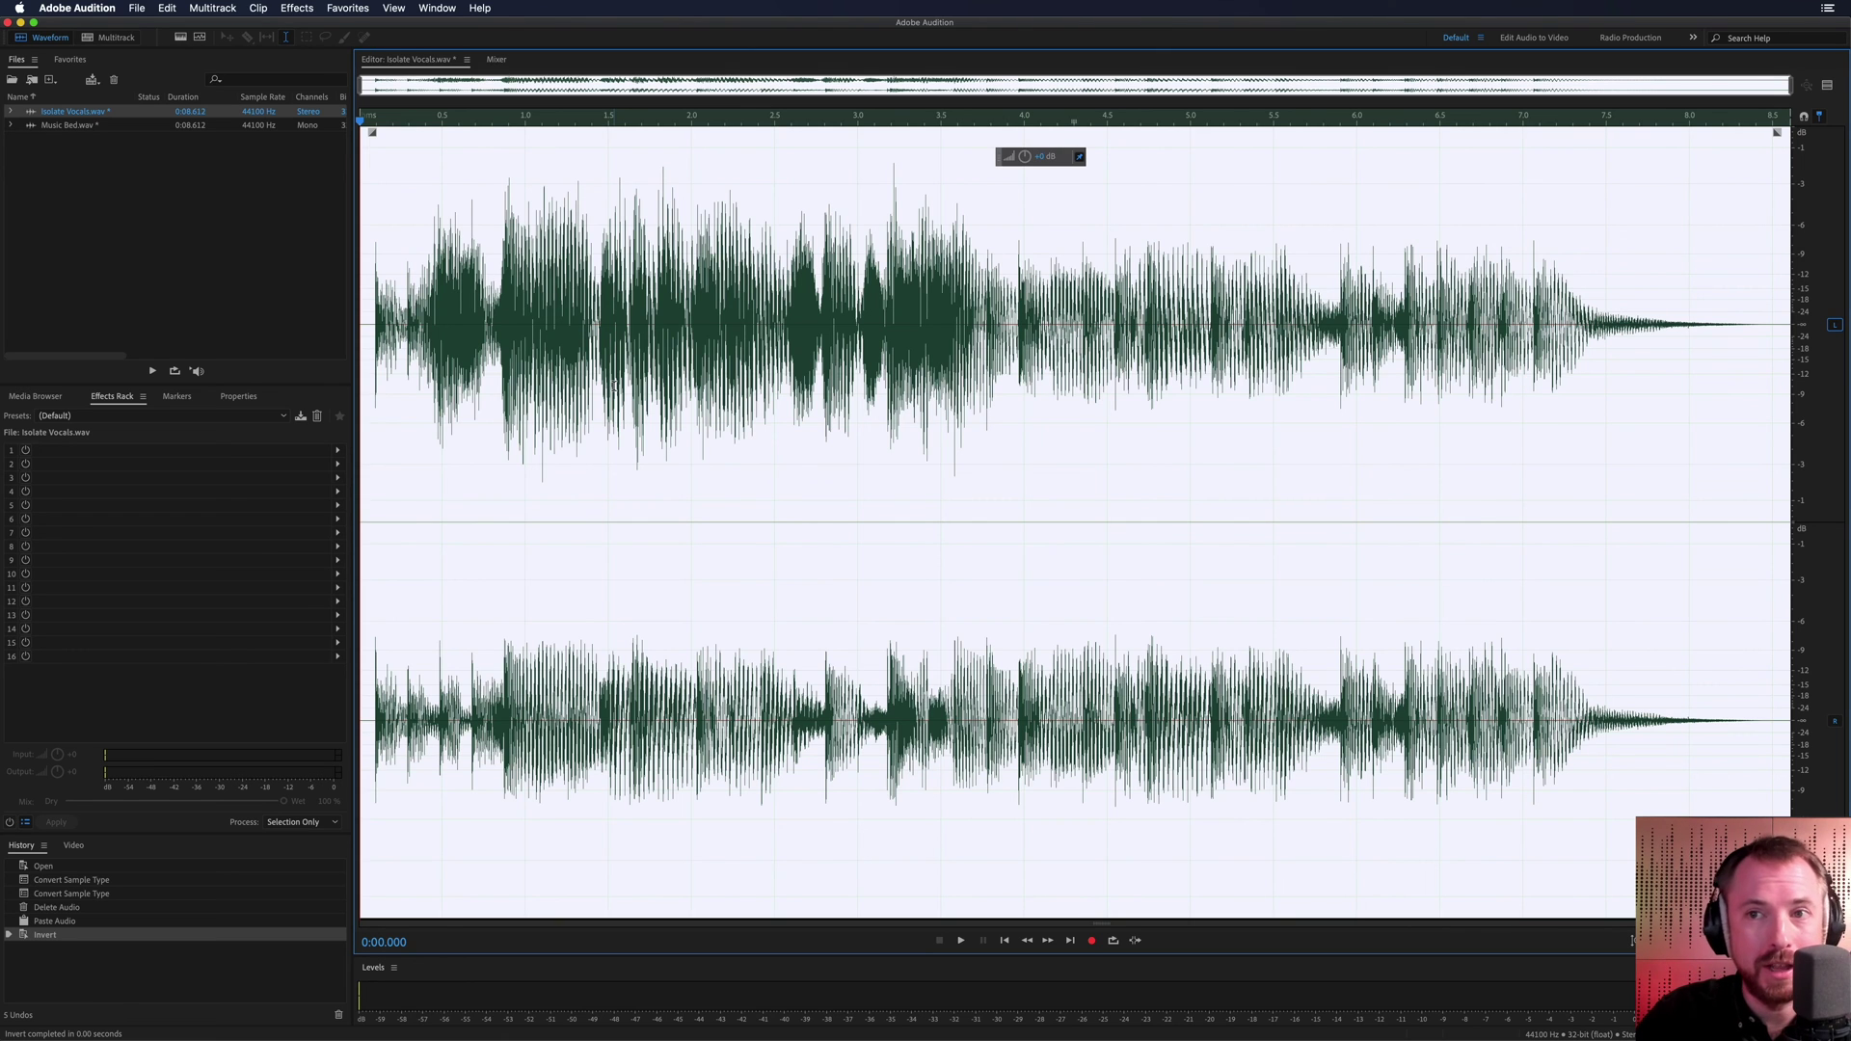
key("space")
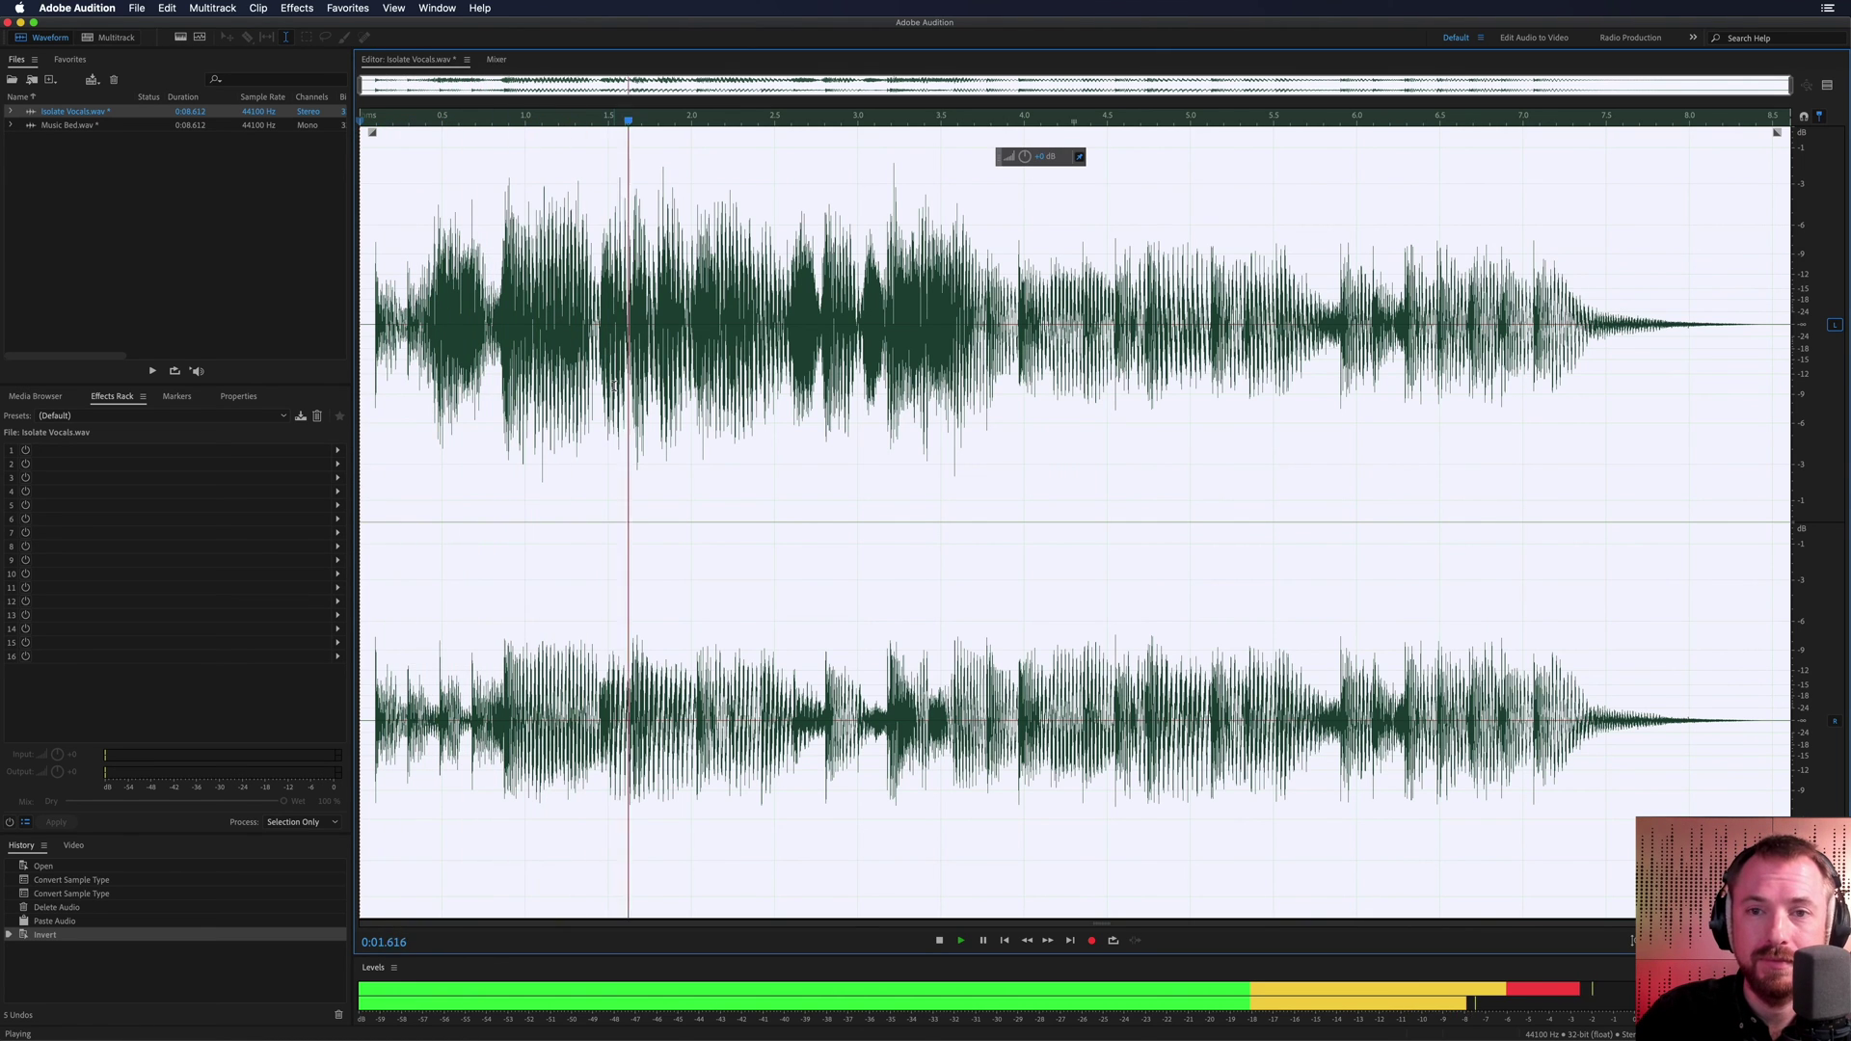
key("space")
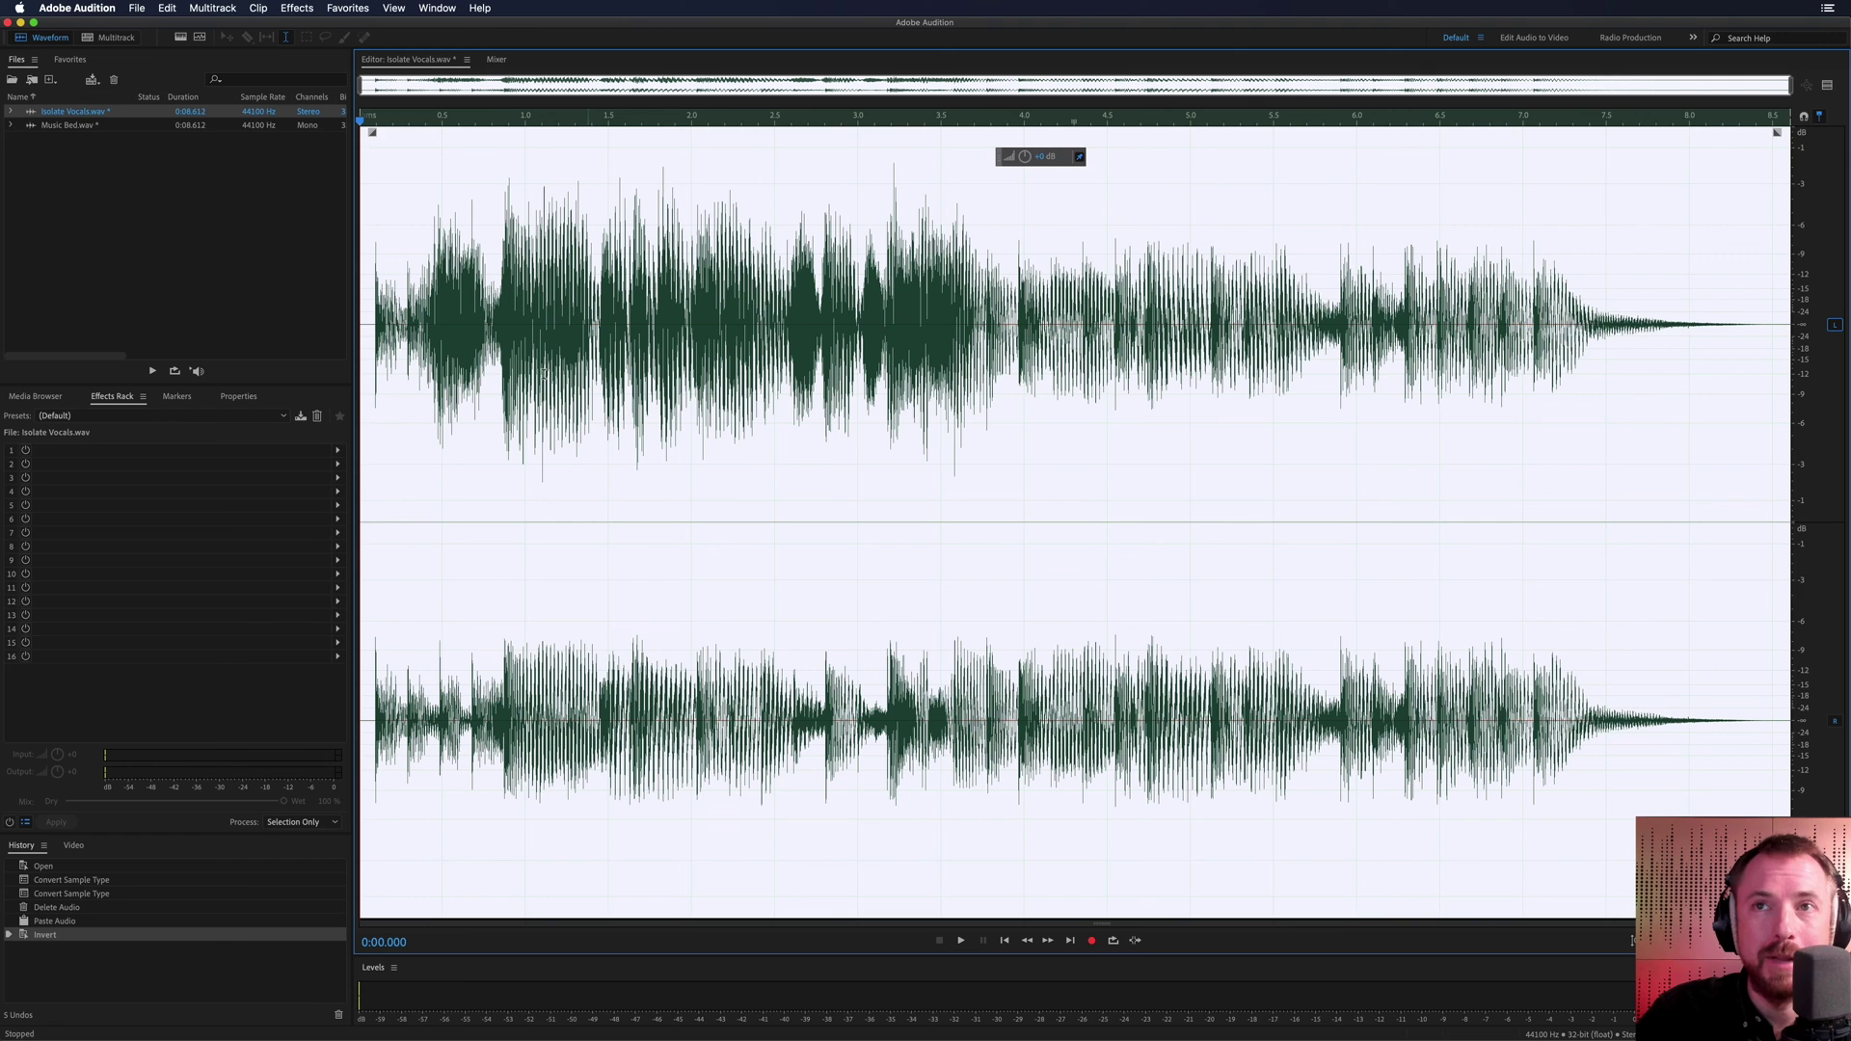
Step: Convert Isolate Vocals.wav to Mono with Convert Sample Type, cancelling the inverted music
left_click(166, 9)
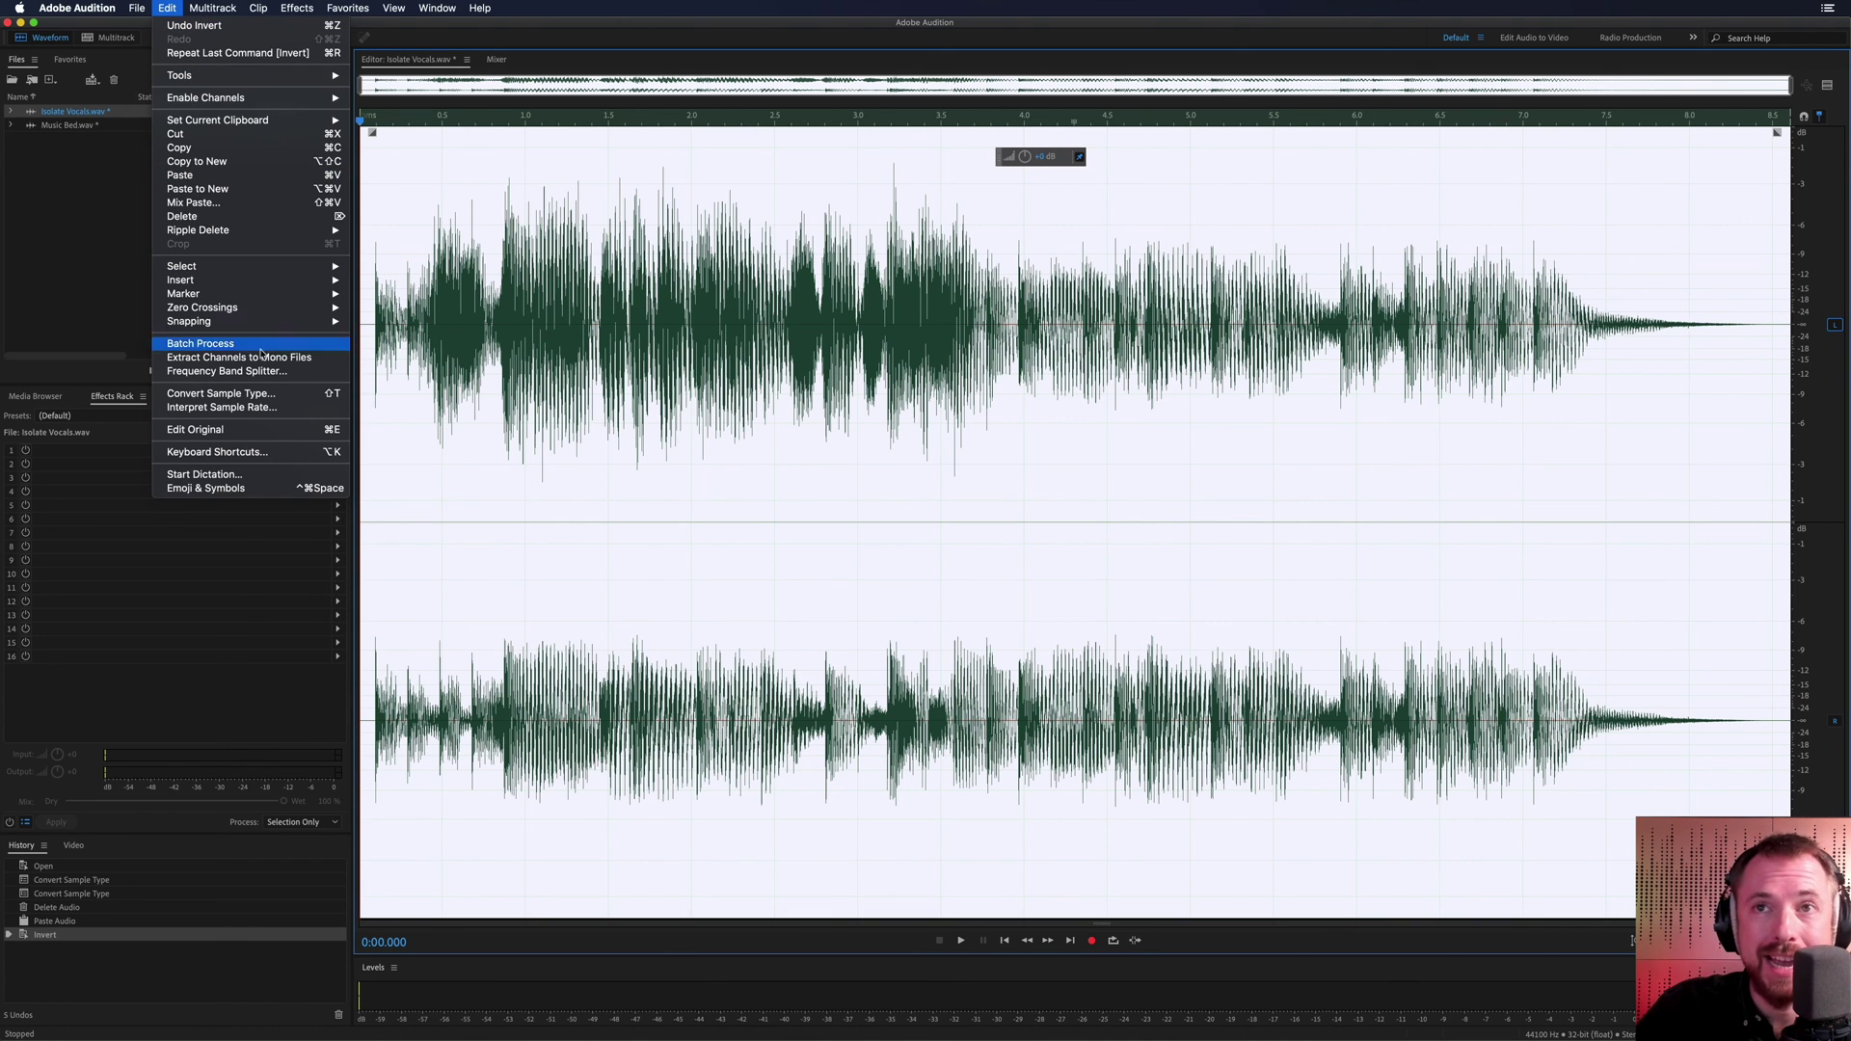
left_click(268, 392)
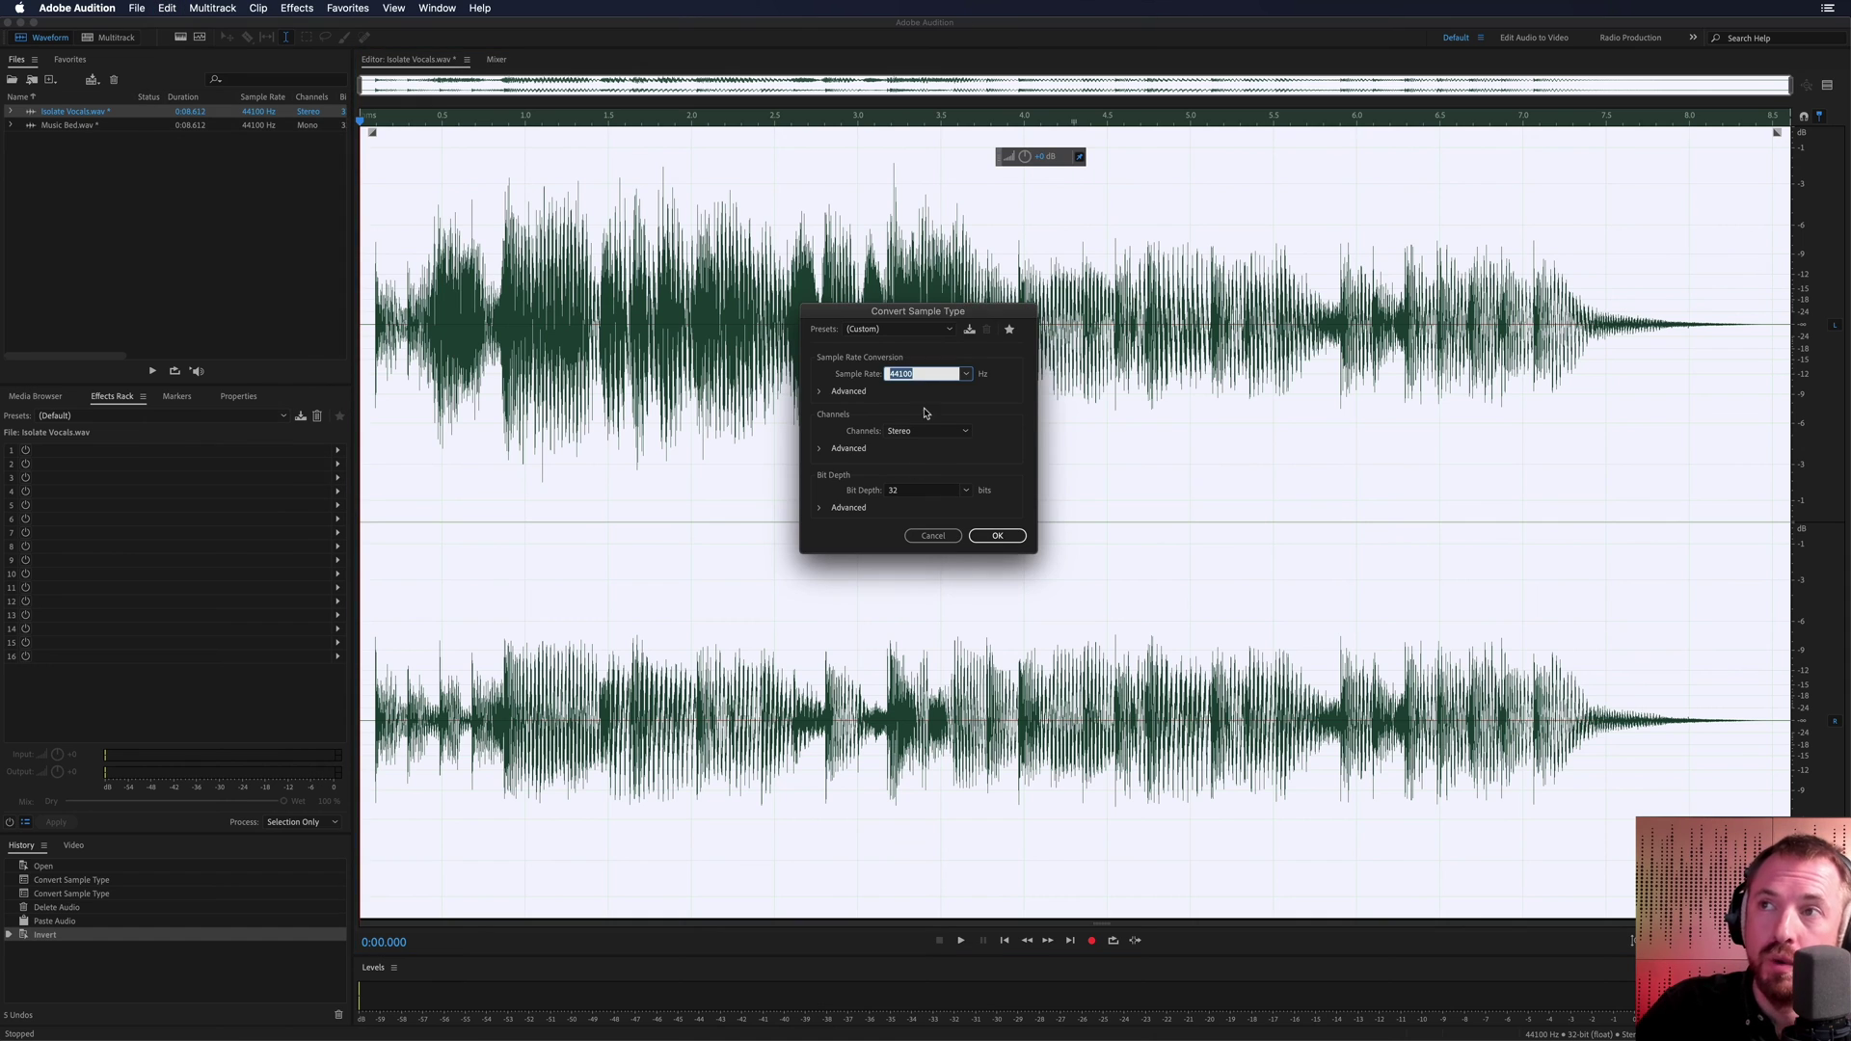
left_click(926, 431)
left_click(948, 447)
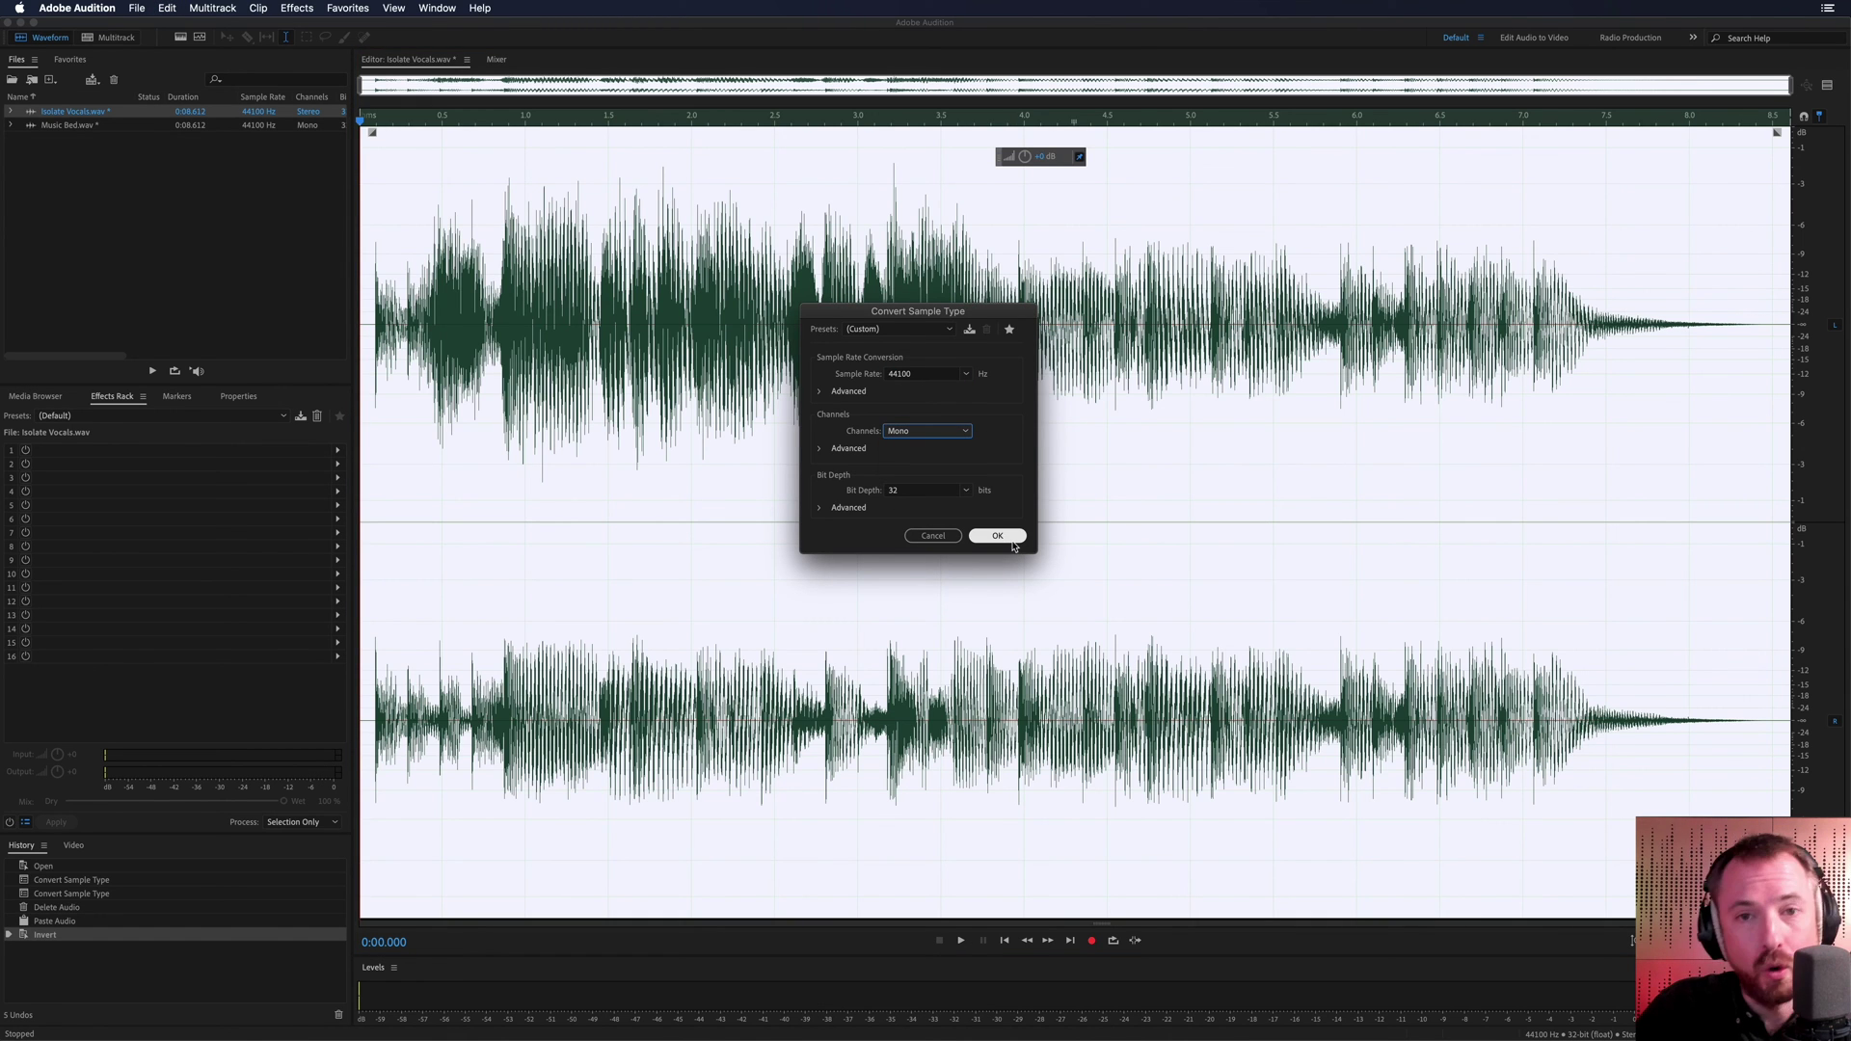
left_click(996, 536)
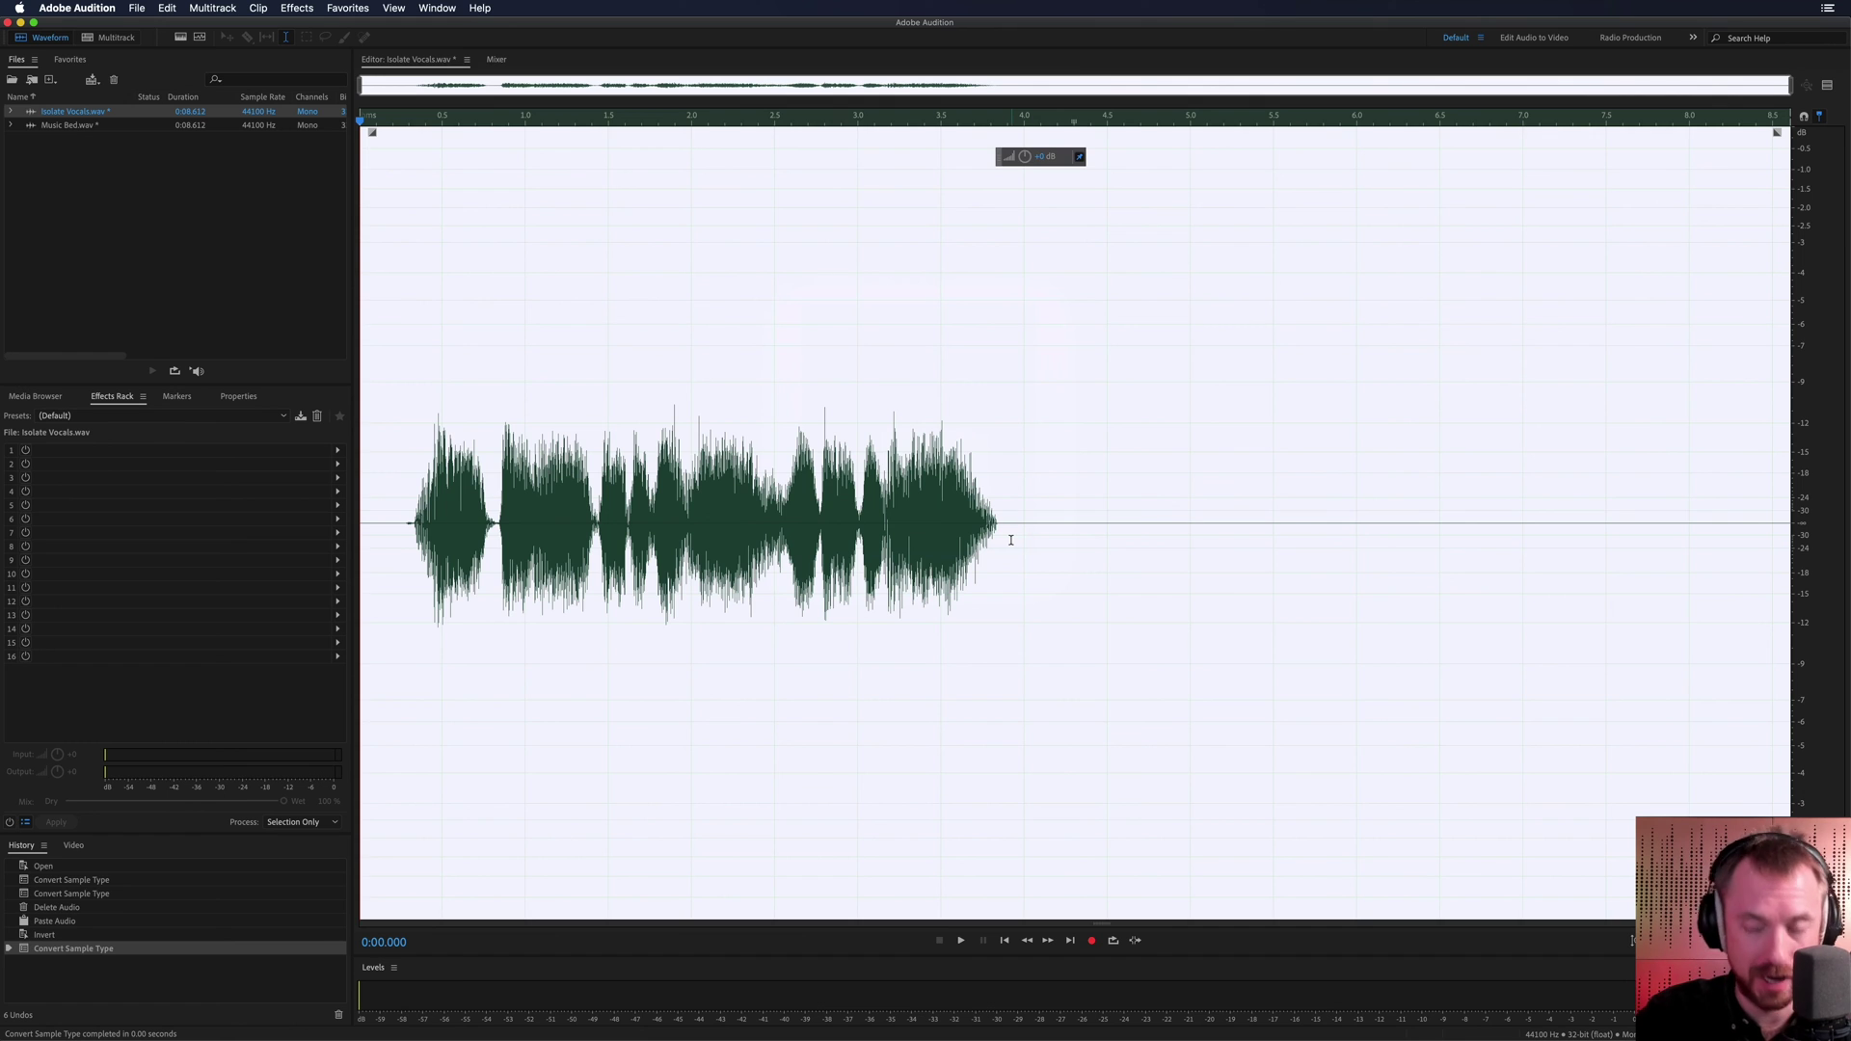
key("space")
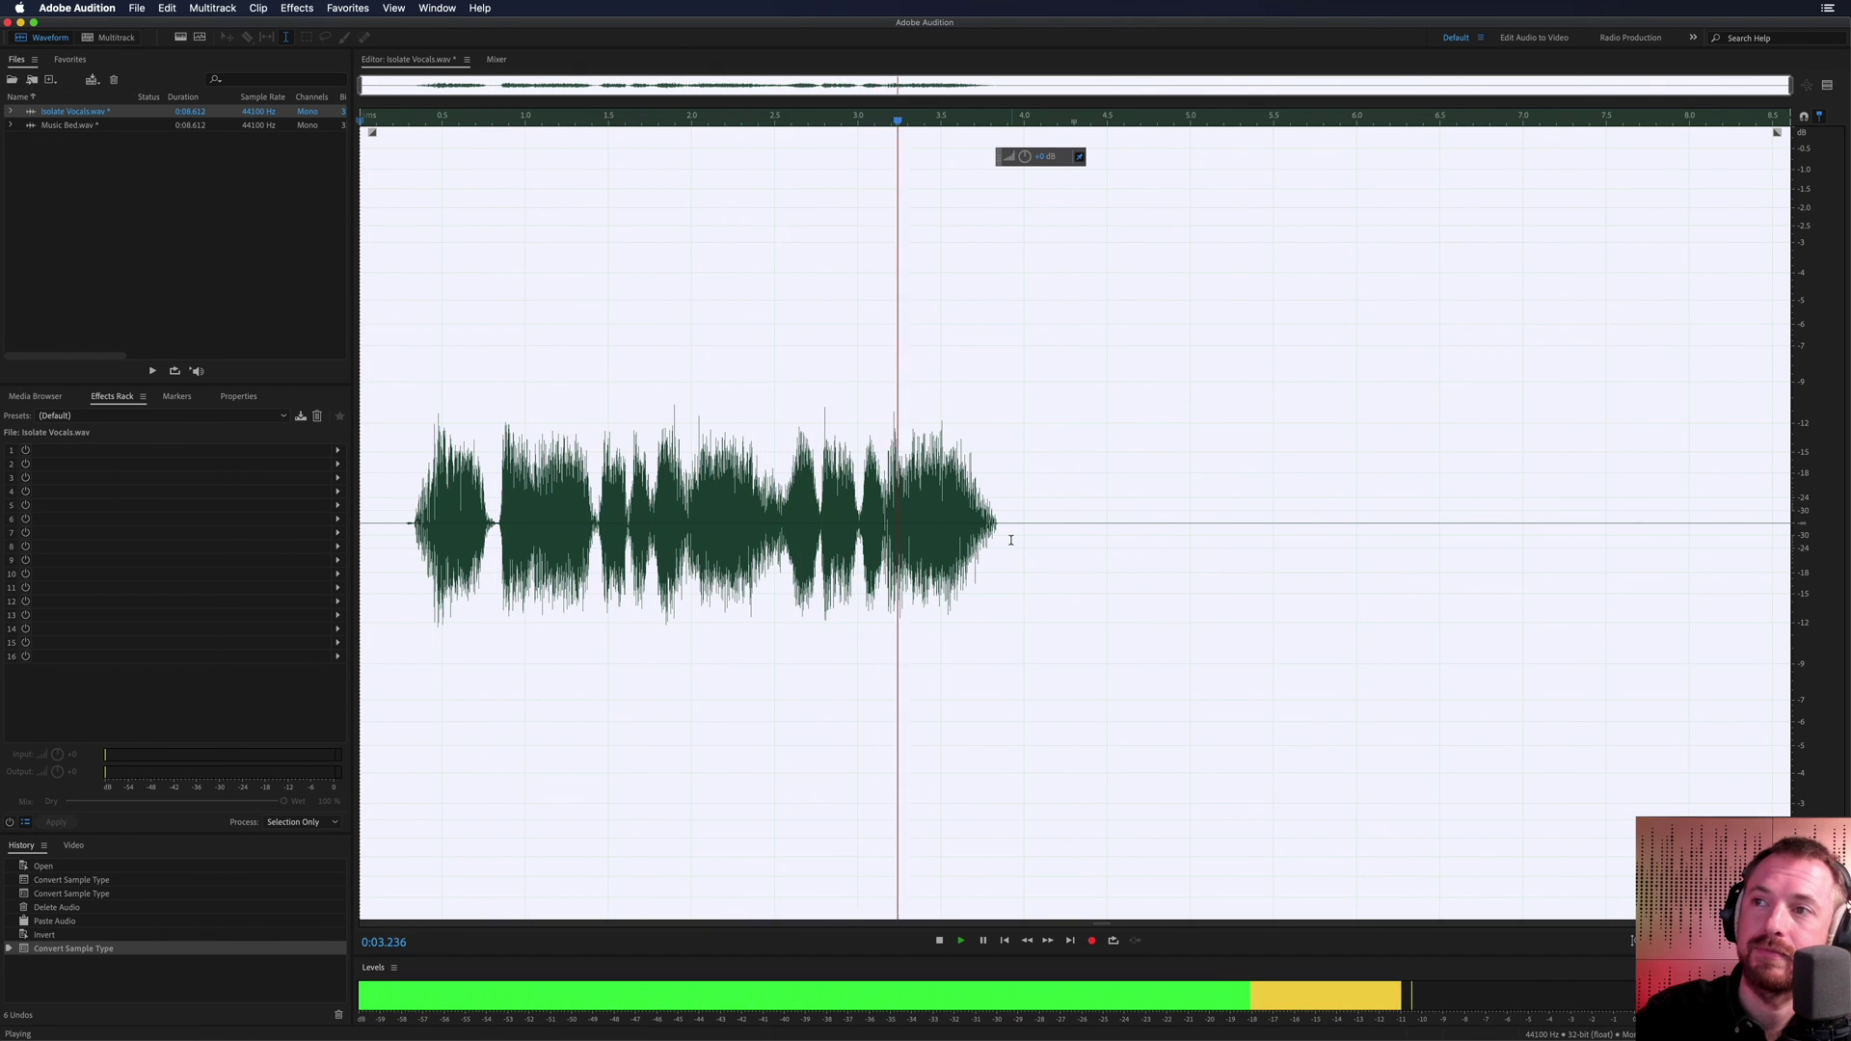
key("space")
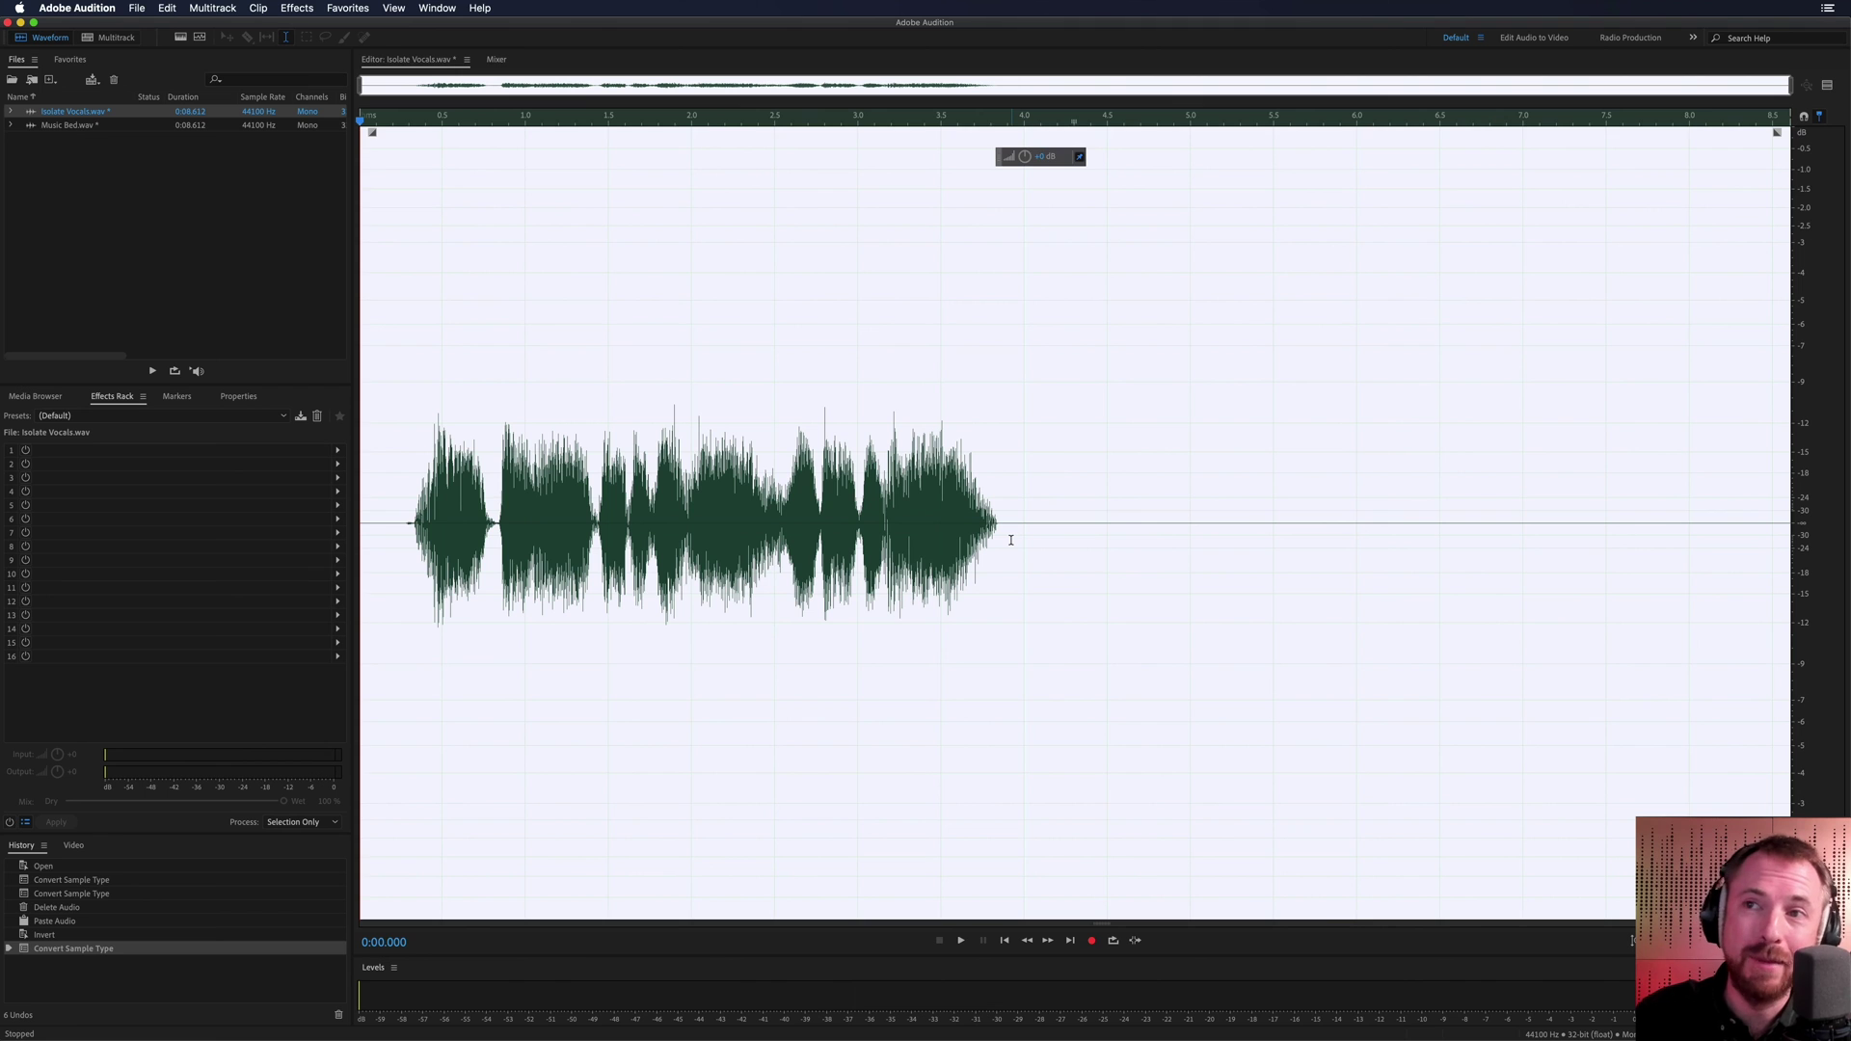
key("space")
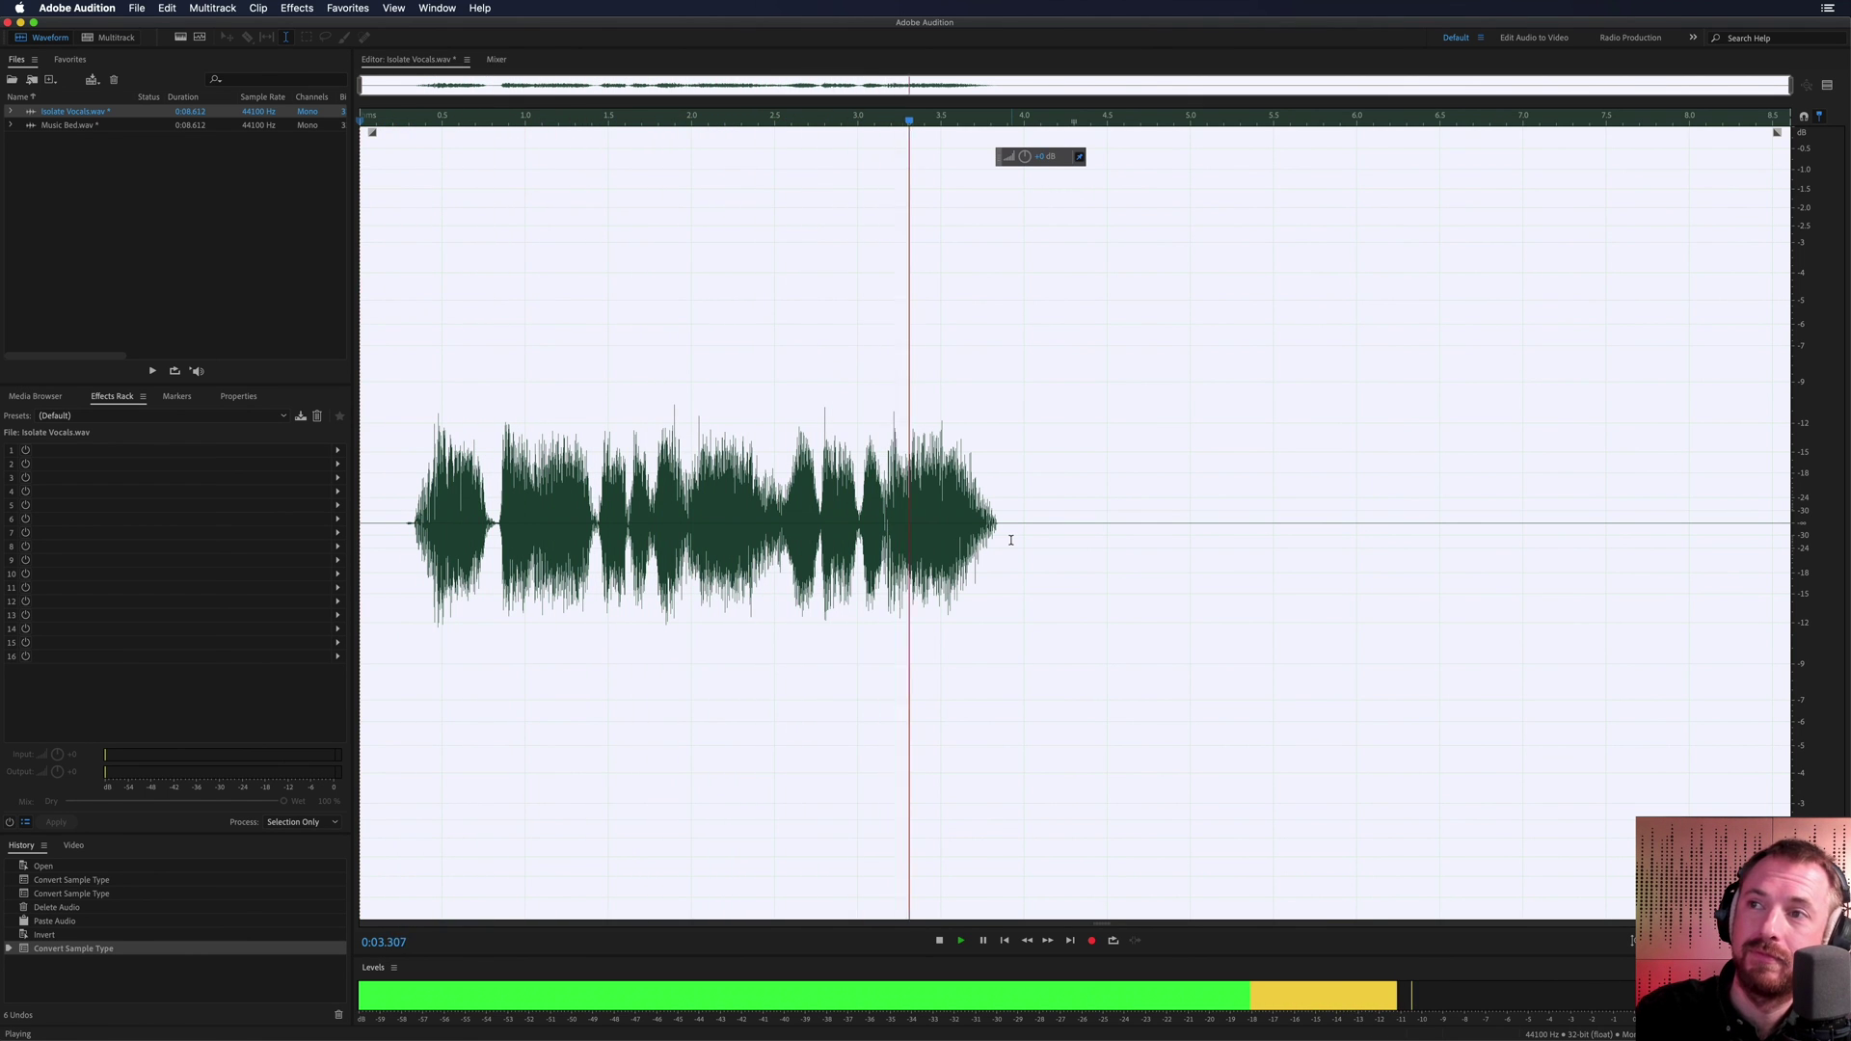
key("space")
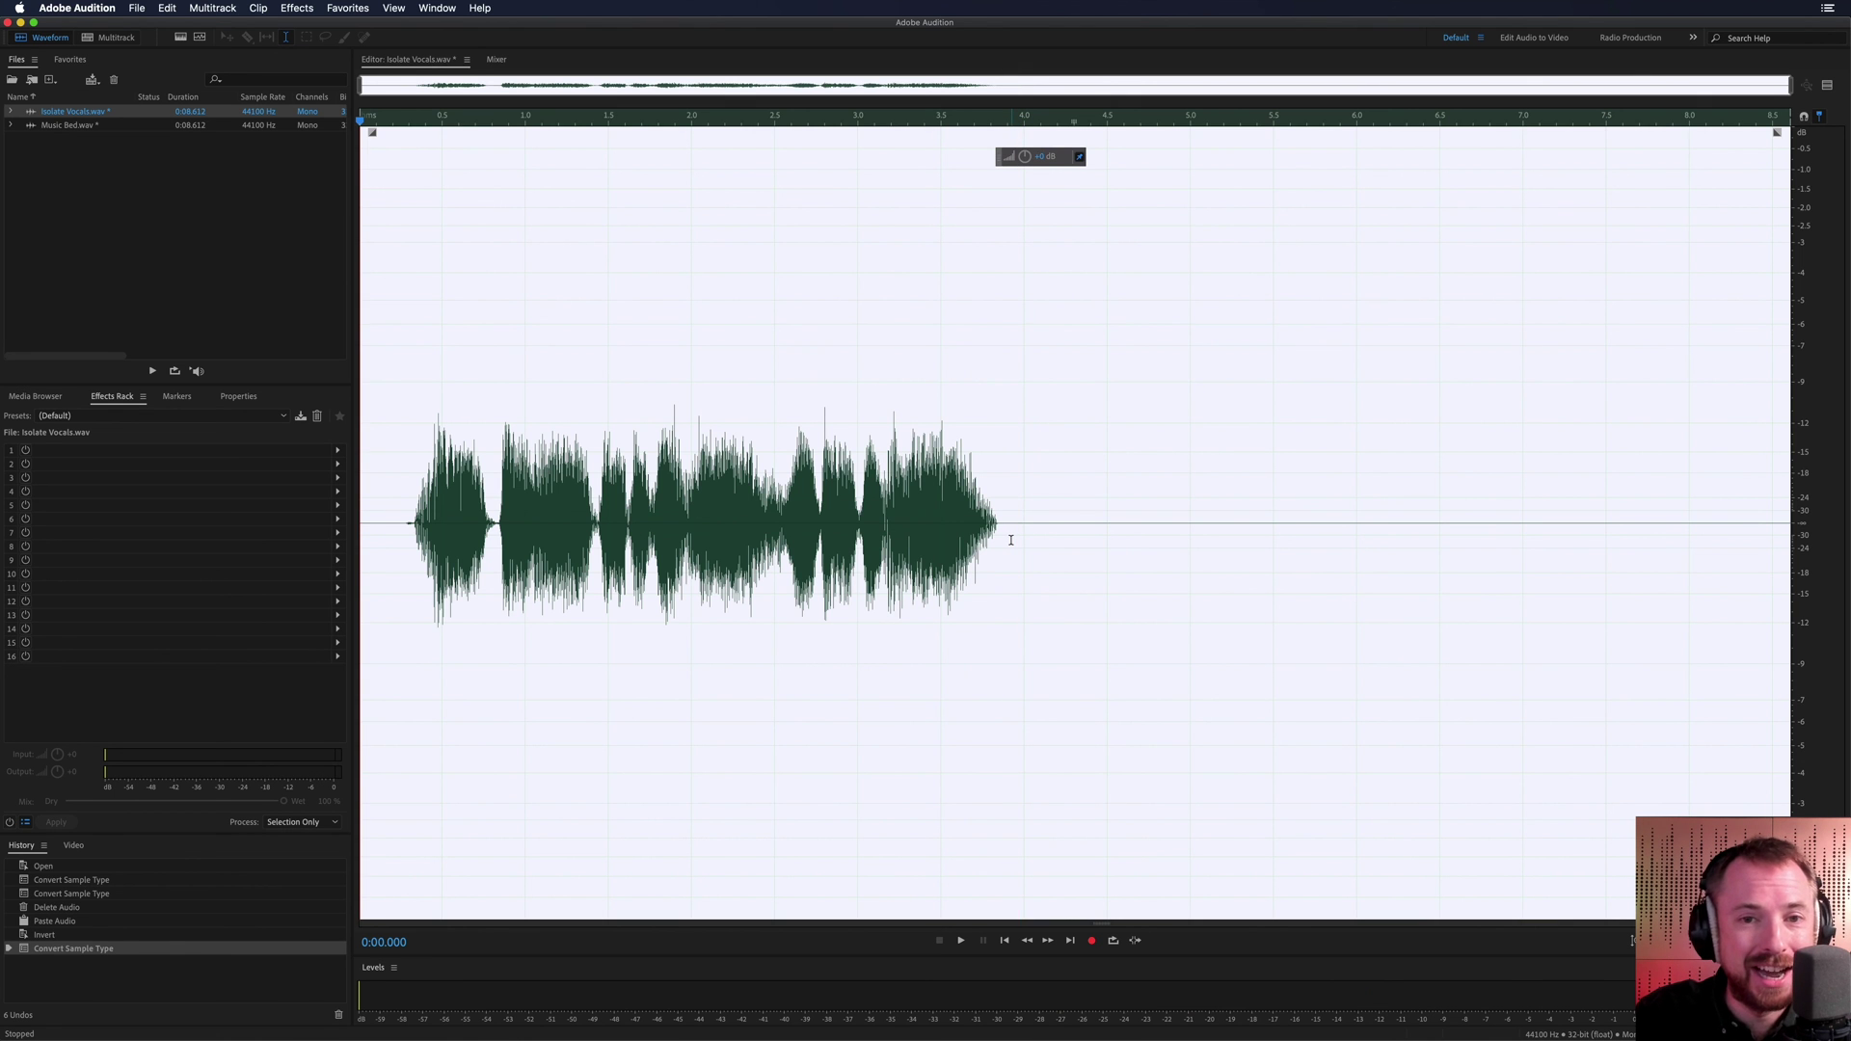